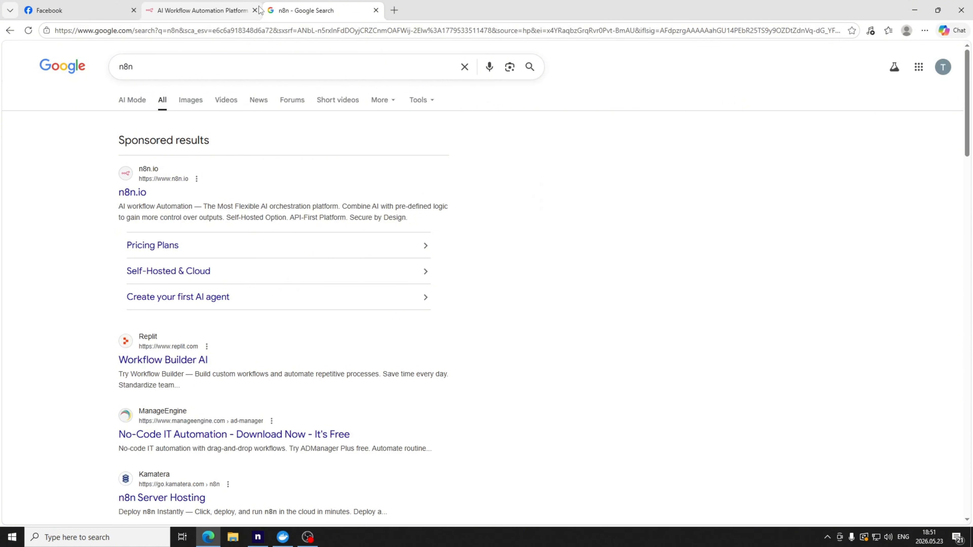
# From the n8n search results, open the n8n.io site and go to its cloud sign-in page
pyautogui.click(255, 11)
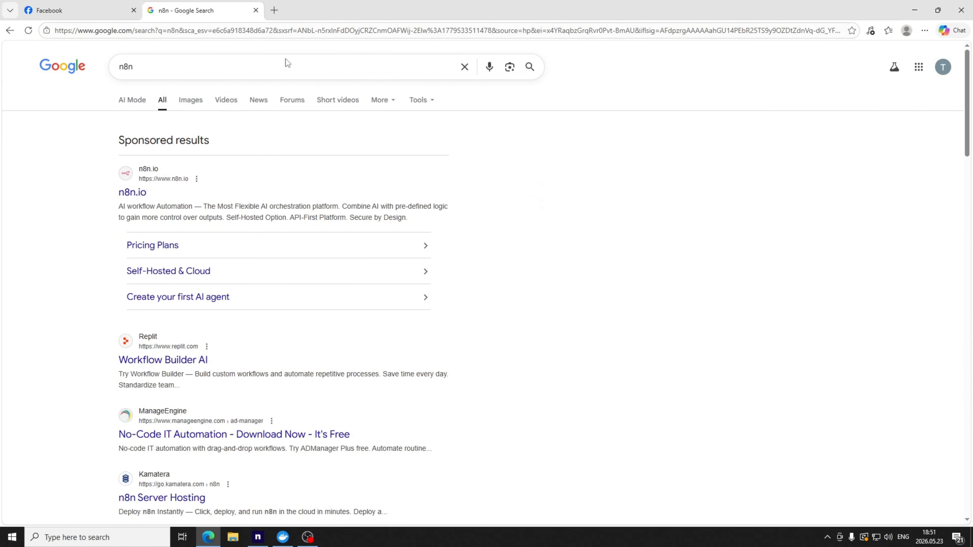
pyautogui.click(142, 193)
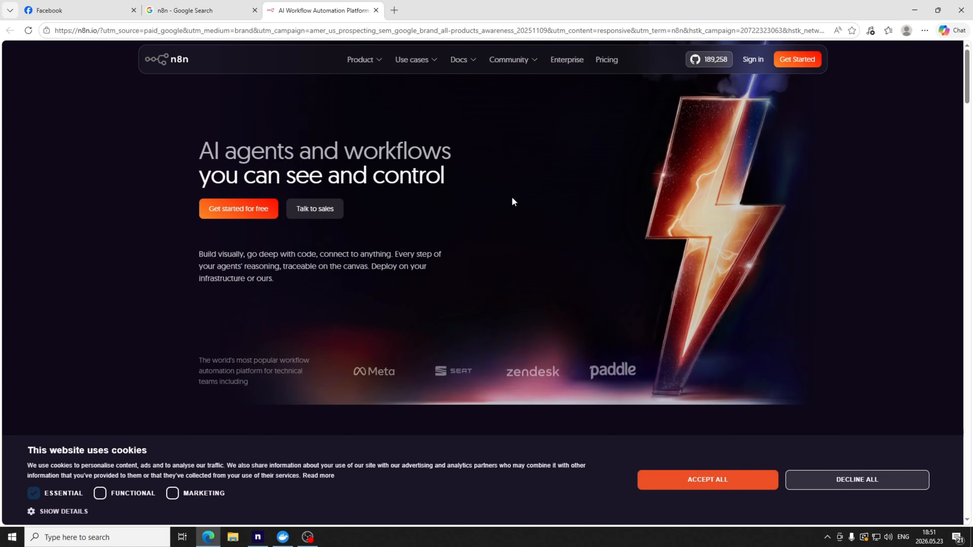
pyautogui.click(705, 59)
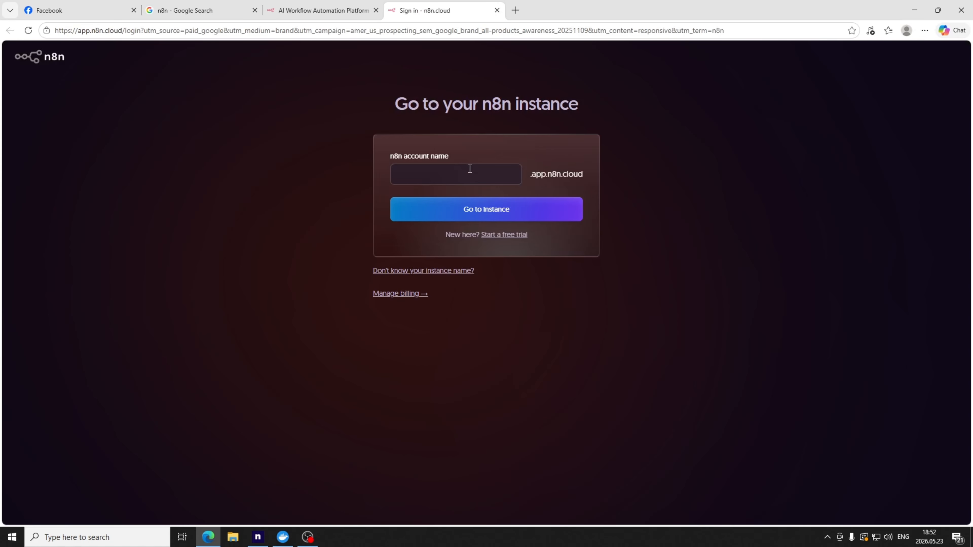
# Start a free trial, submit the company email and enter the emailed verification code
pyautogui.click(476, 169)
pyautogui.click(501, 237)
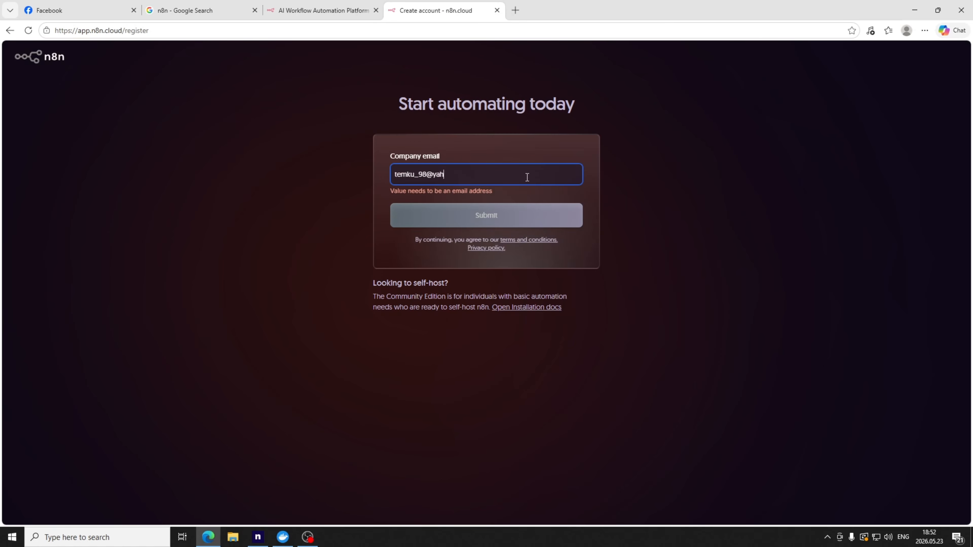
pyautogui.write('om')
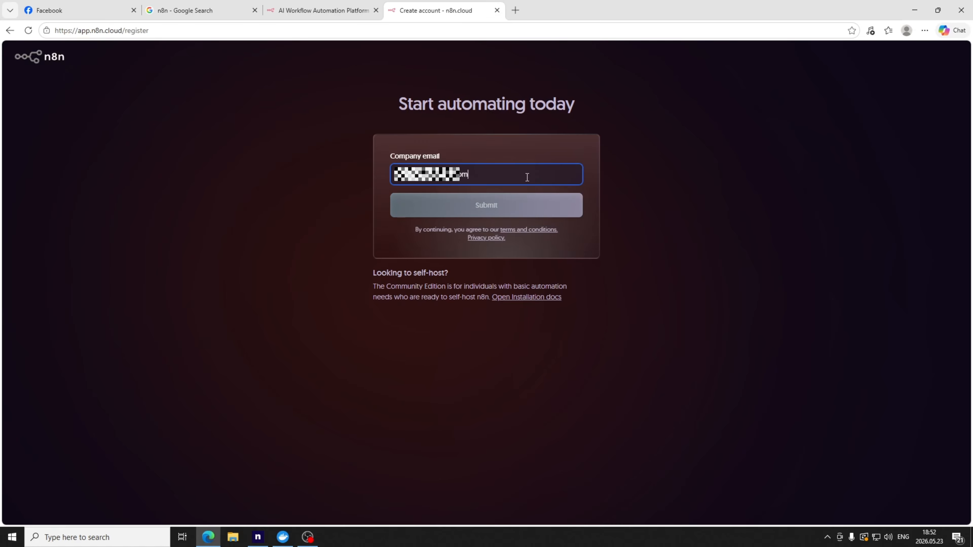
pyautogui.press('Return')
pyautogui.click(416, 241)
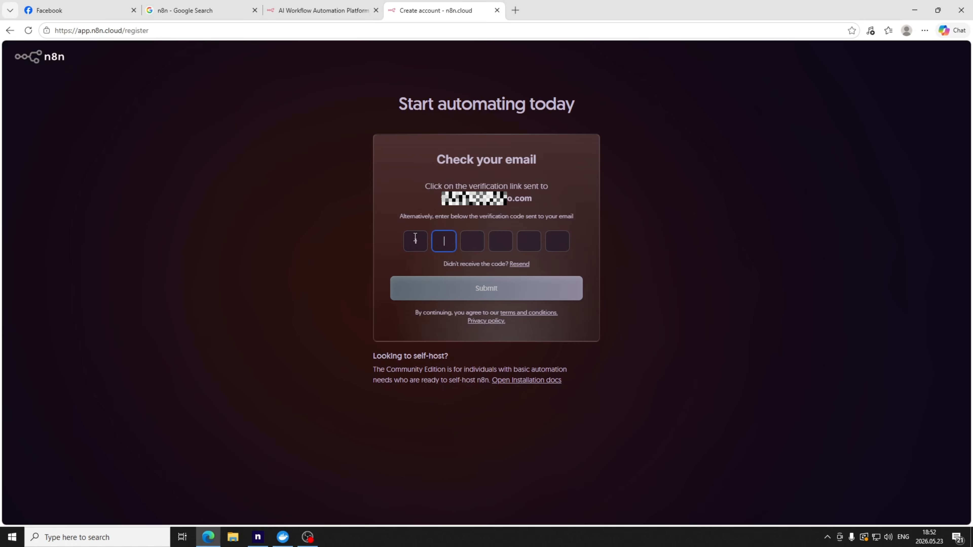
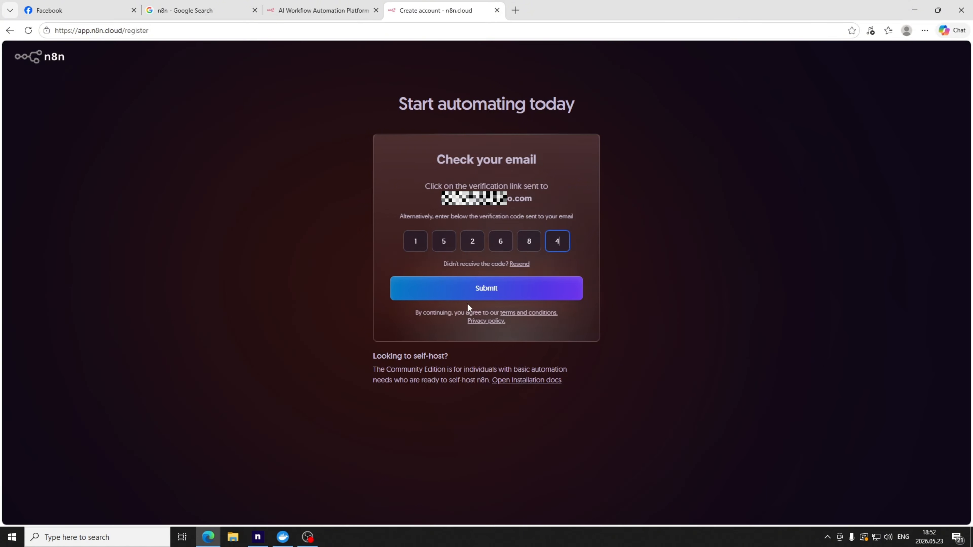
pyautogui.click(512, 298)
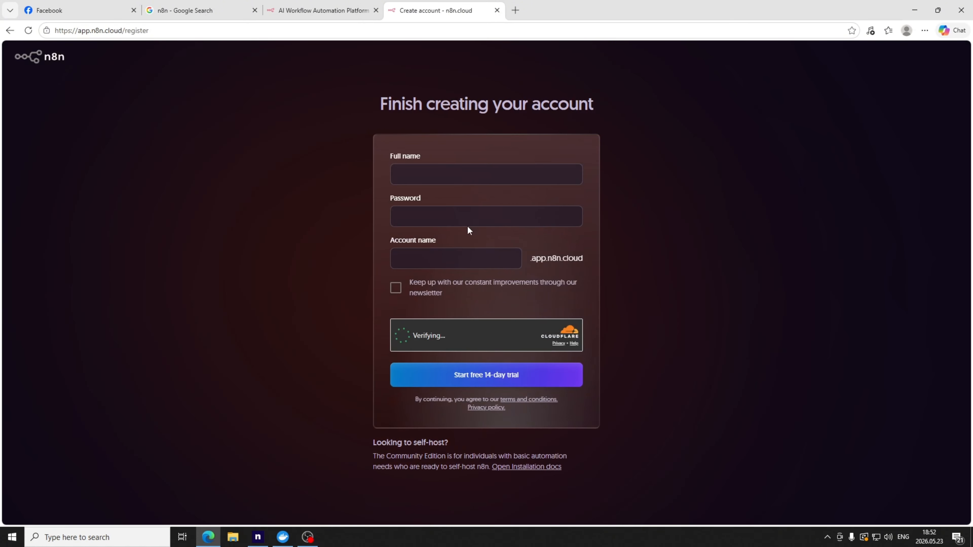
# Fill in the full name, password and account name, then start the free 14-day trial
pyautogui.click(471, 176)
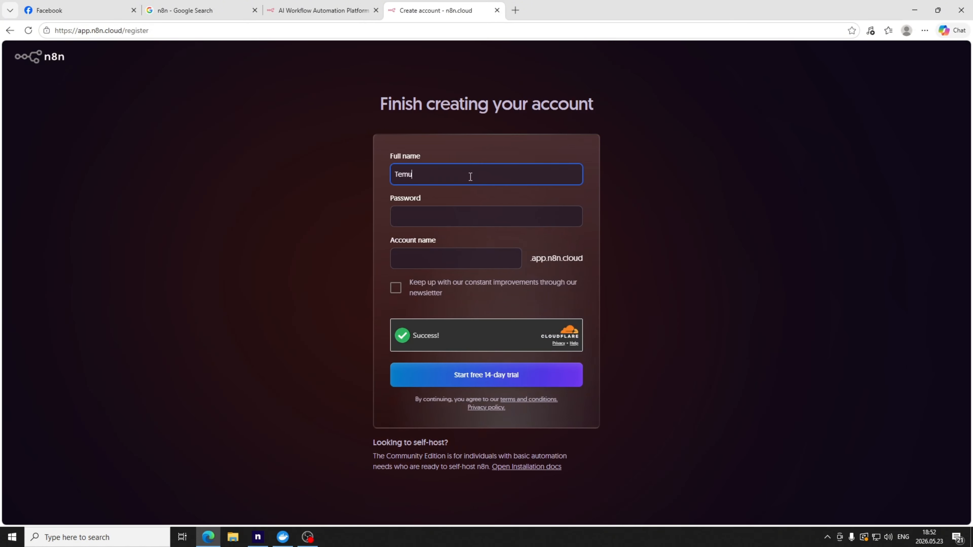
pyautogui.press('Tab')
pyautogui.click(469, 177)
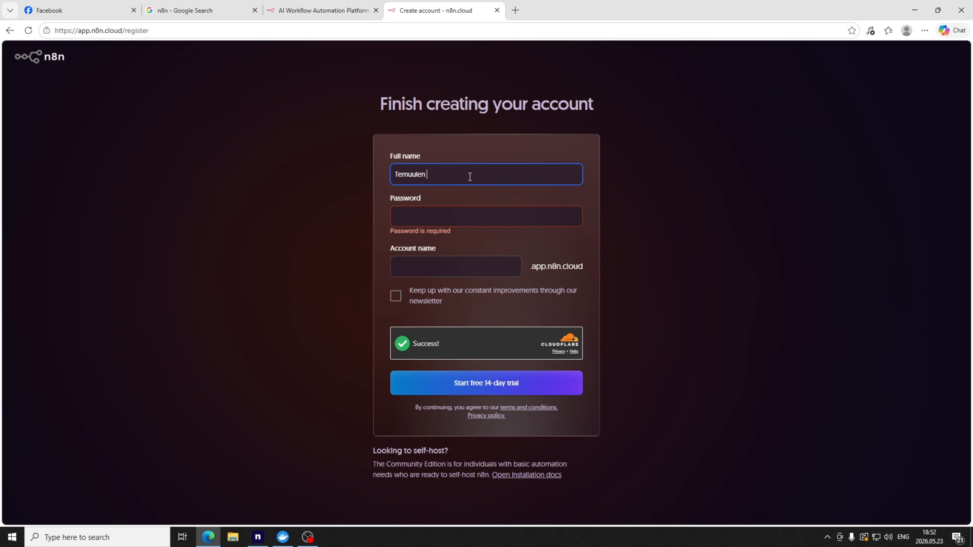
pyautogui.press('Tab')
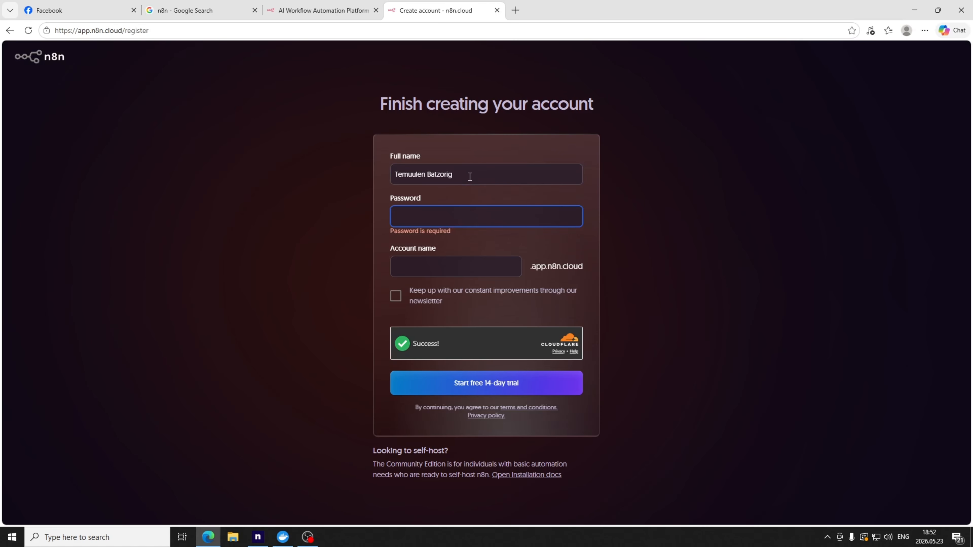
pyautogui.write('••••••••••')
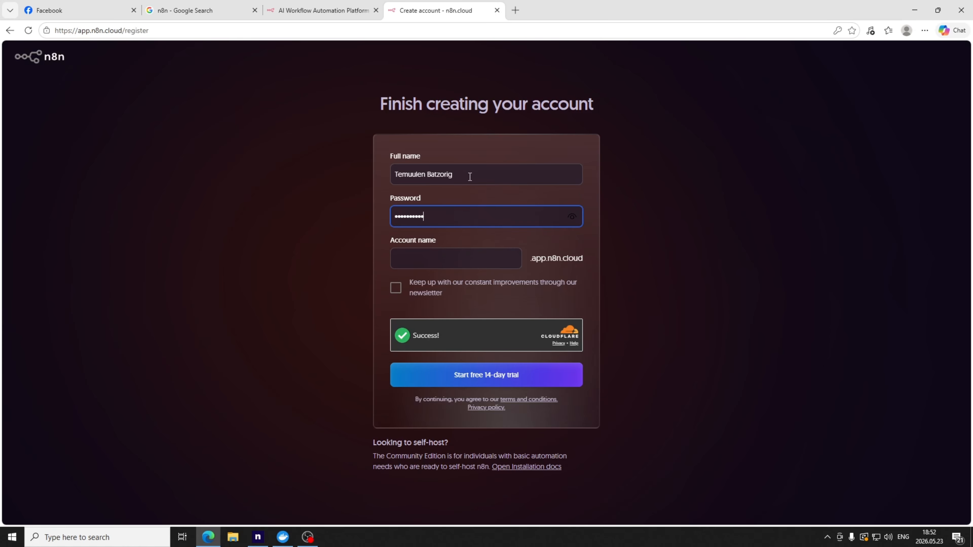
pyautogui.press('Tab')
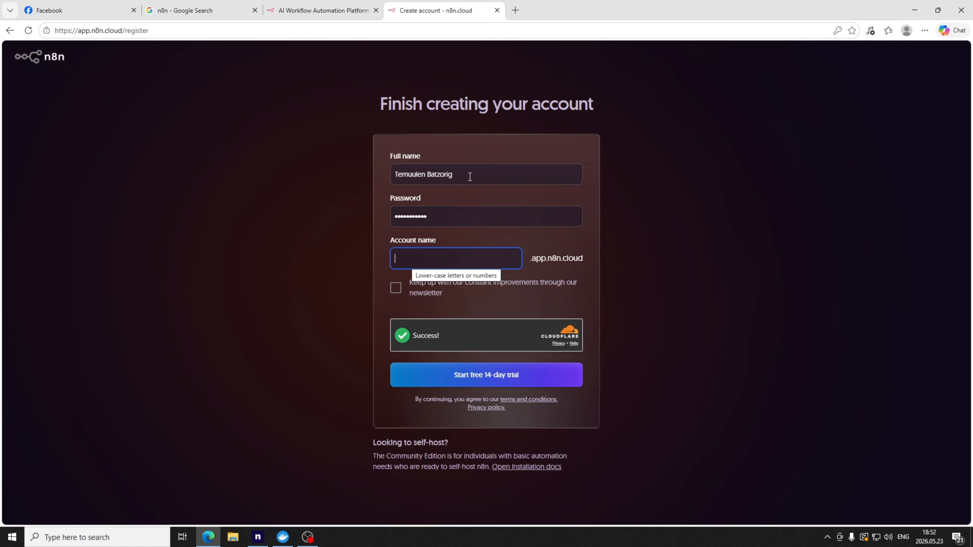
pyautogui.write('onlineshoppp')
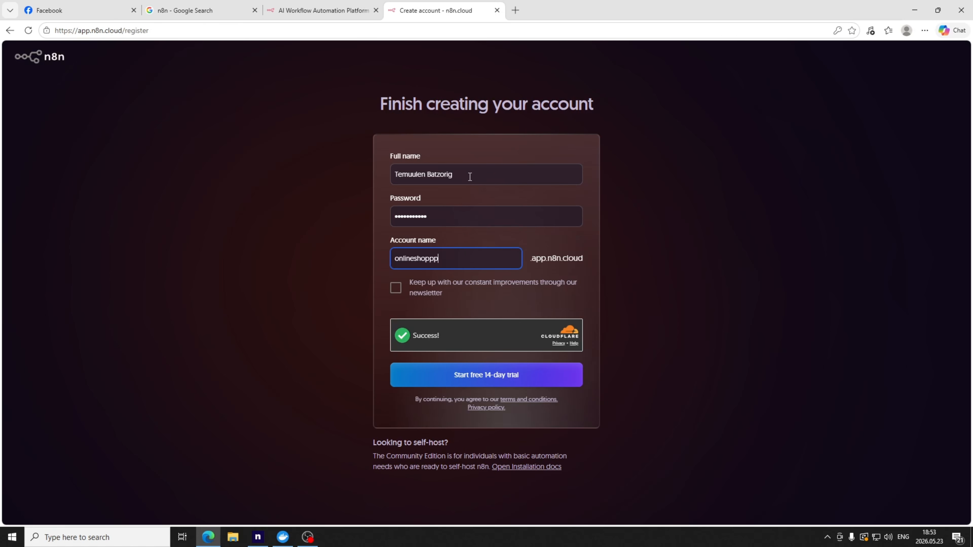
pyautogui.click(495, 378)
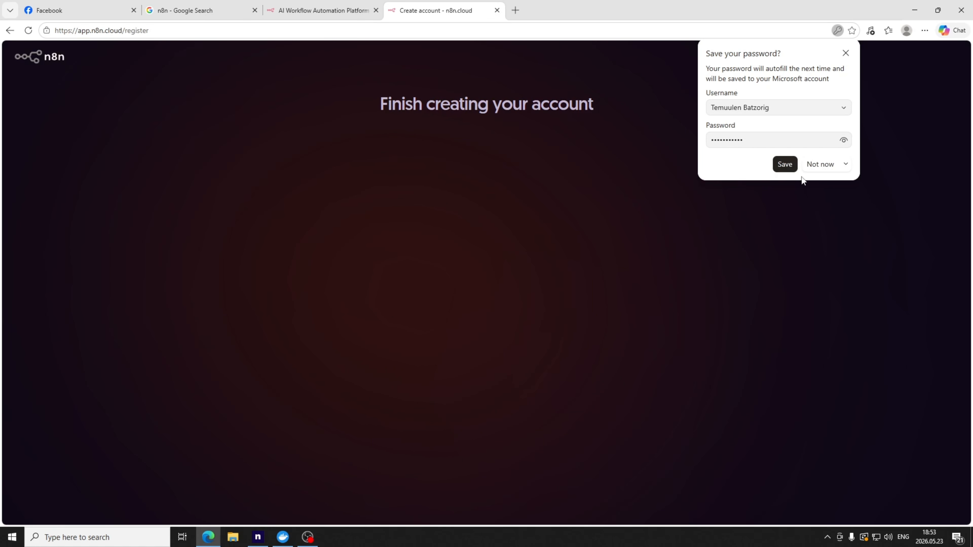
pyautogui.click(820, 165)
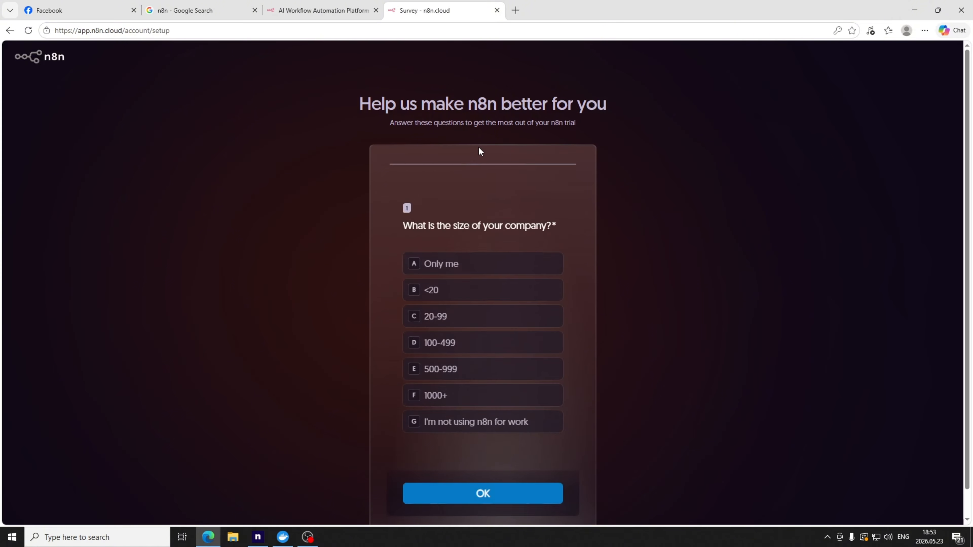
# Answer the survey: company size Only me, ChatGPT as AI tool, comfortable with JavaScript and webhooks
pyautogui.scroll(-1, 478, 147)
pyautogui.click(458, 231)
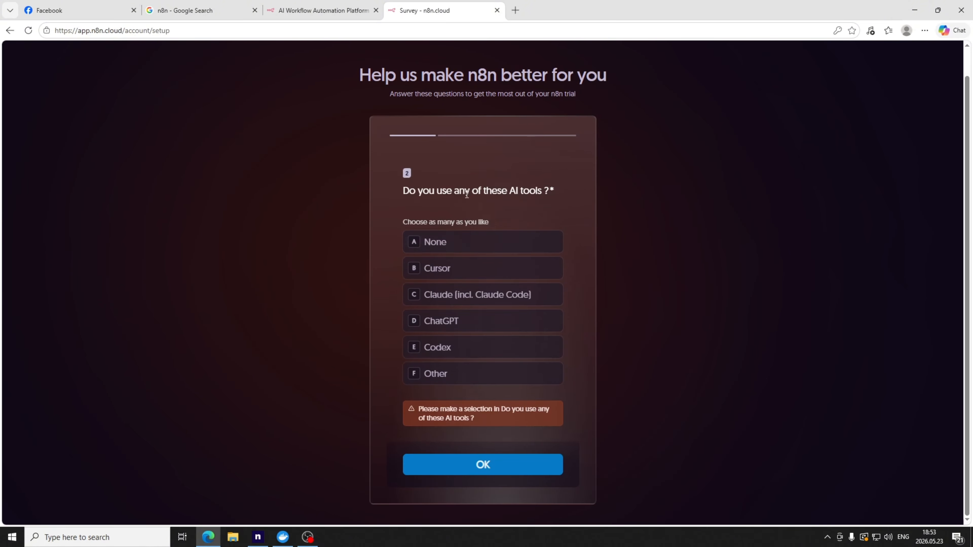
pyautogui.click(541, 320)
pyautogui.click(529, 465)
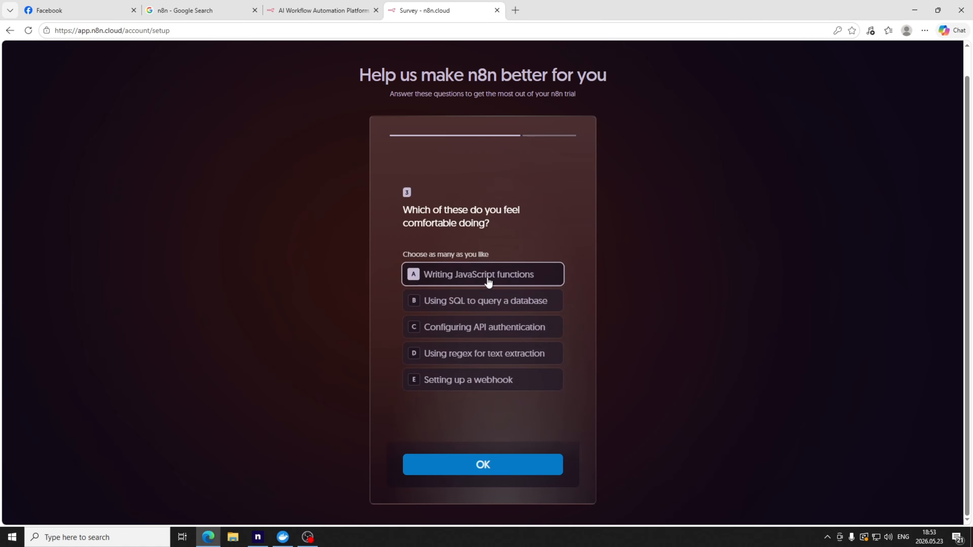
pyautogui.click(488, 276)
pyautogui.click(471, 380)
pyautogui.click(499, 464)
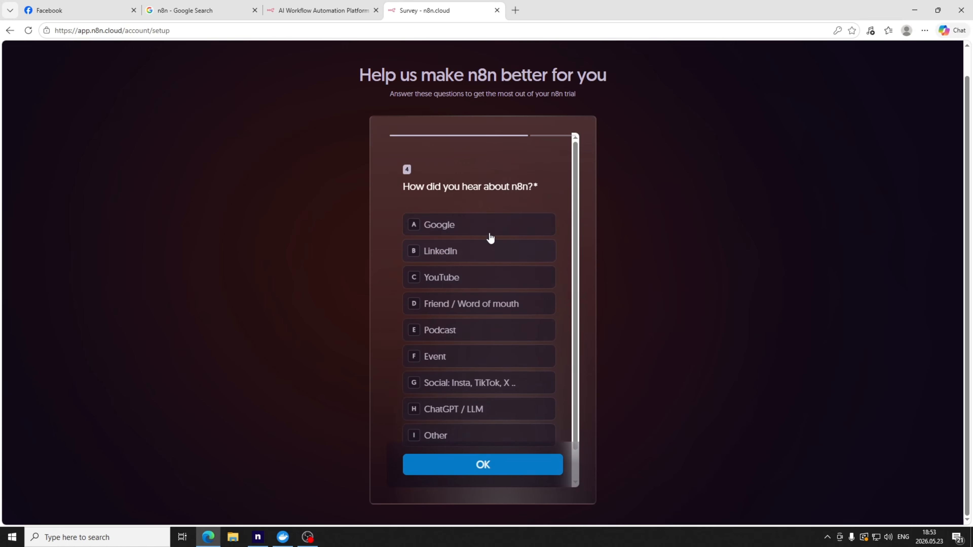
# Answer that n8n was found through Google, skip inviting teammates and enter the workspace
pyautogui.click(491, 228)
pyautogui.click(500, 463)
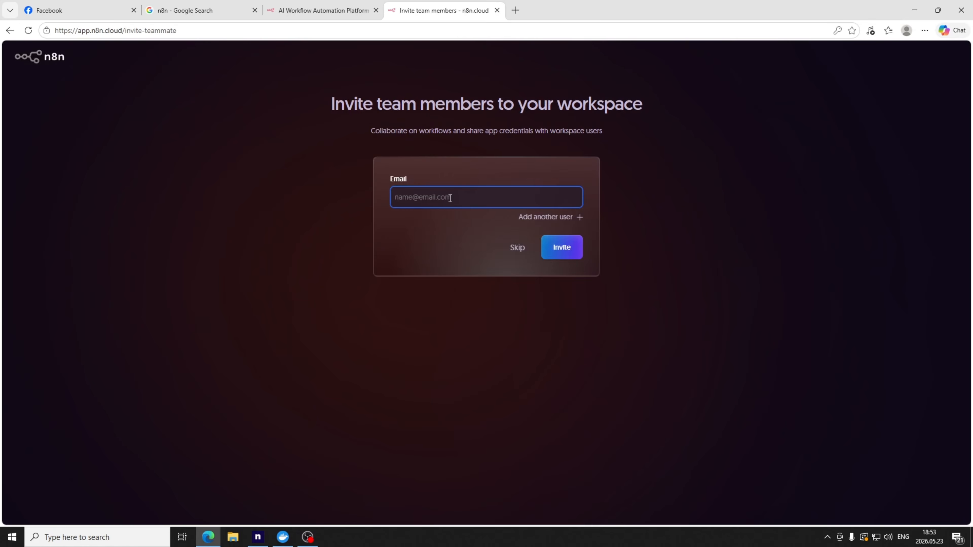
pyautogui.click(517, 248)
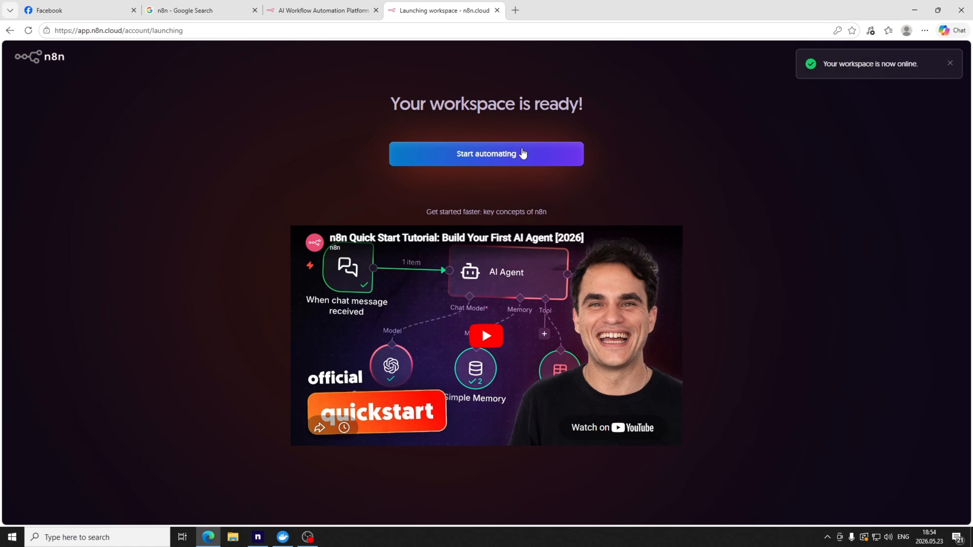
pyautogui.click(524, 154)
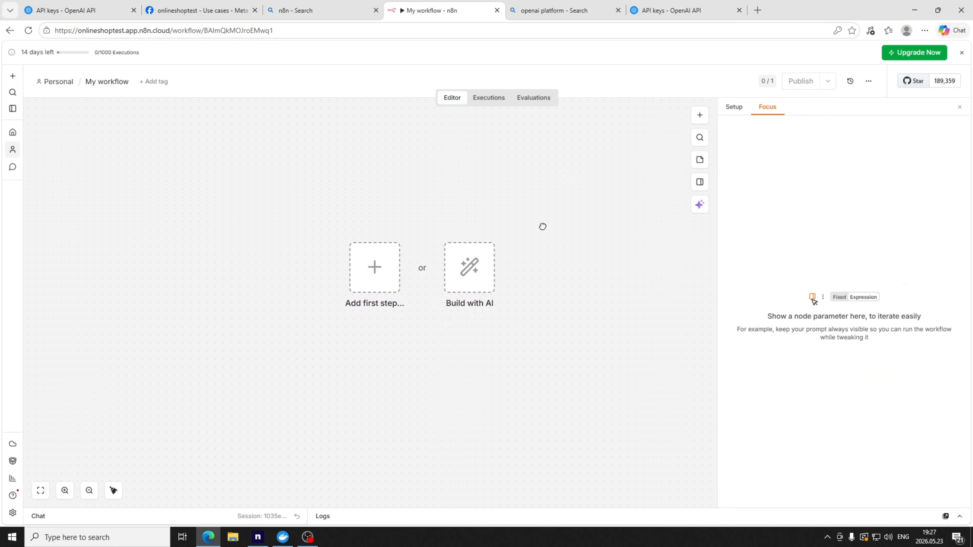
# Add an On new Chat event trigger as the workflow's first step
pyautogui.click(370, 265)
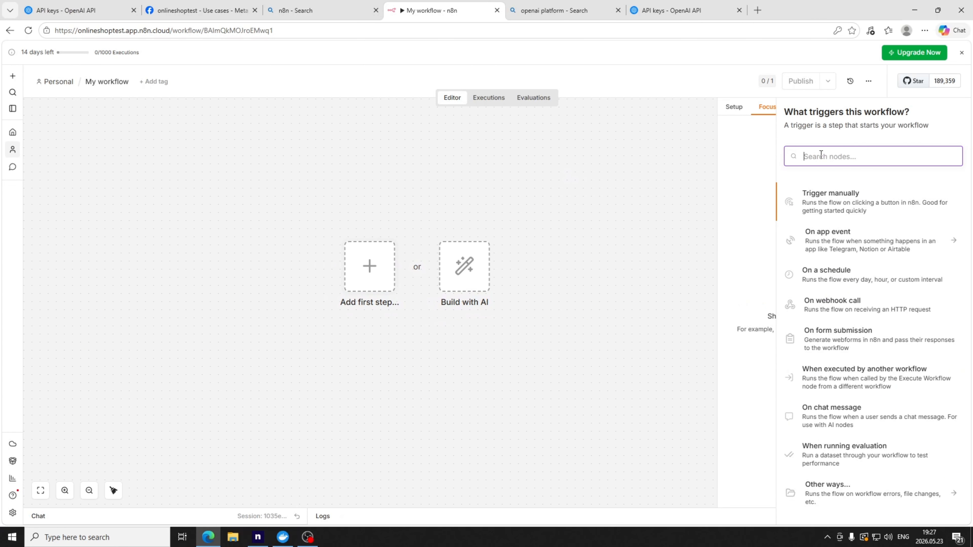
pyautogui.write('chat')
pyautogui.click(818, 205)
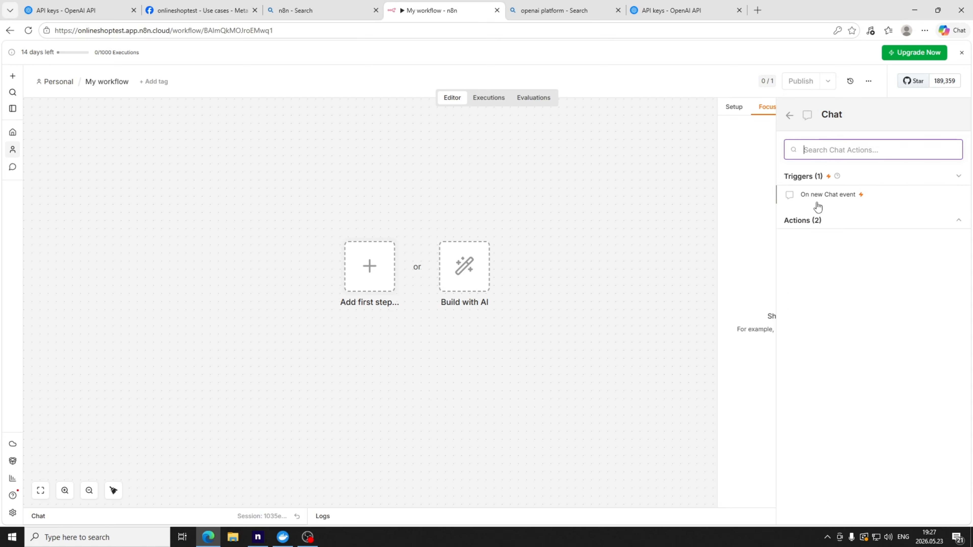
pyautogui.click(828, 195)
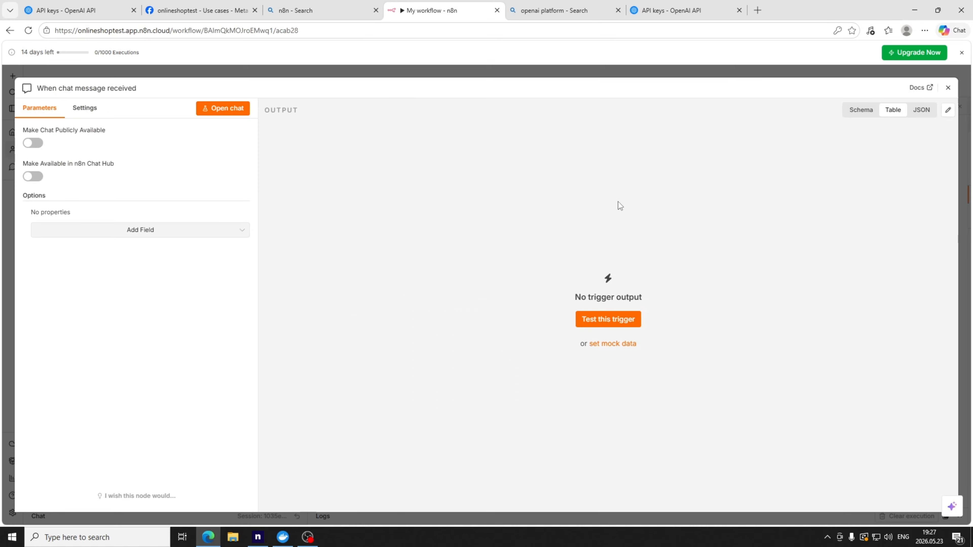
pyautogui.click(948, 87)
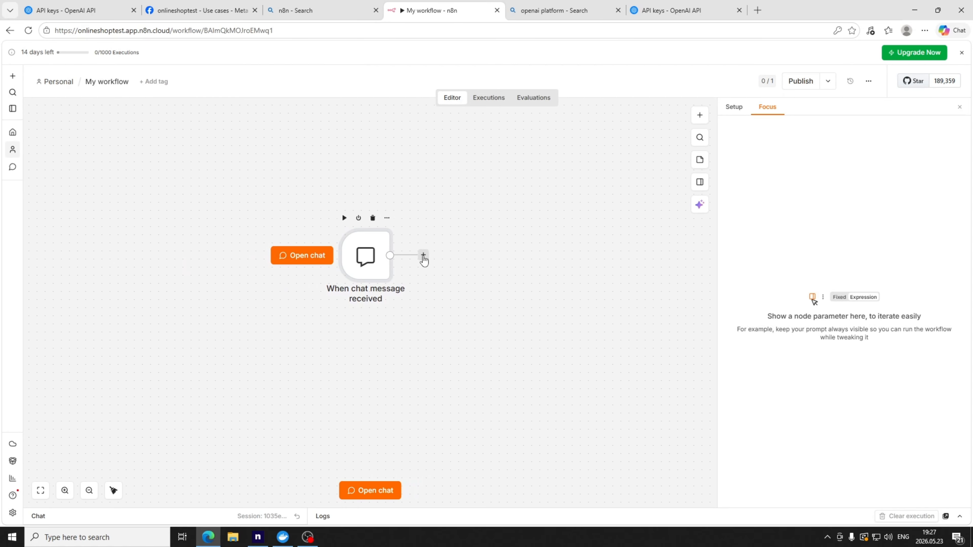
# Add an AI Agent node after the chat trigger and return to the canvas
pyautogui.click(423, 255)
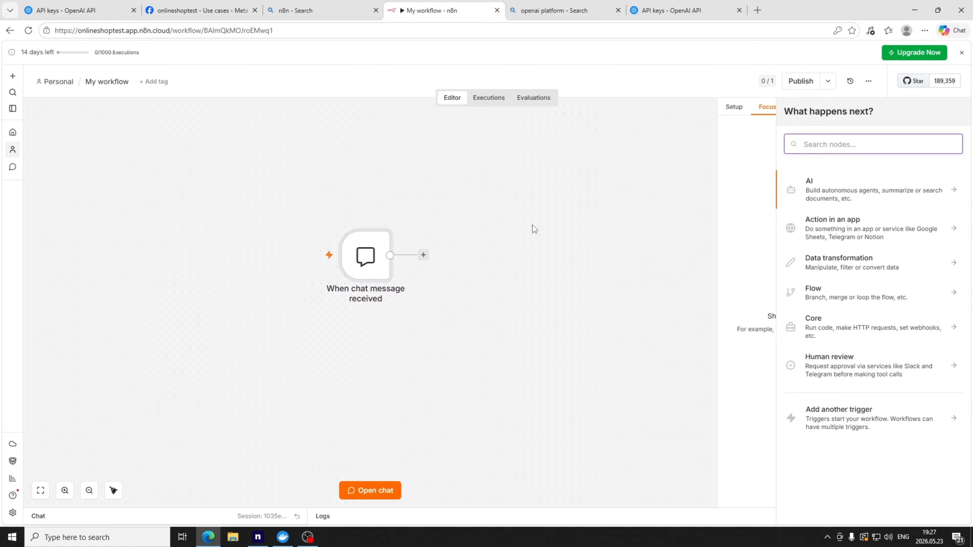
pyautogui.click(533, 225)
pyautogui.click(426, 256)
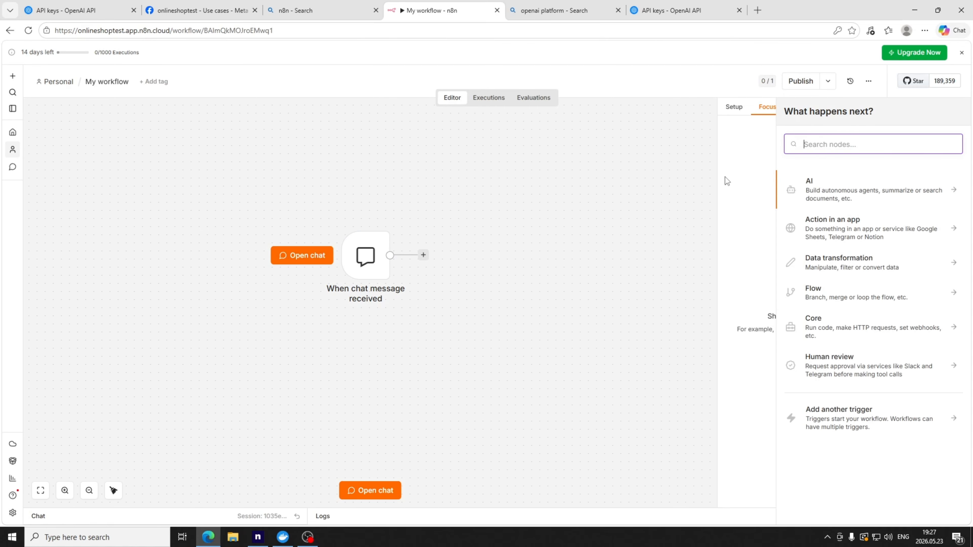
pyautogui.click(839, 190)
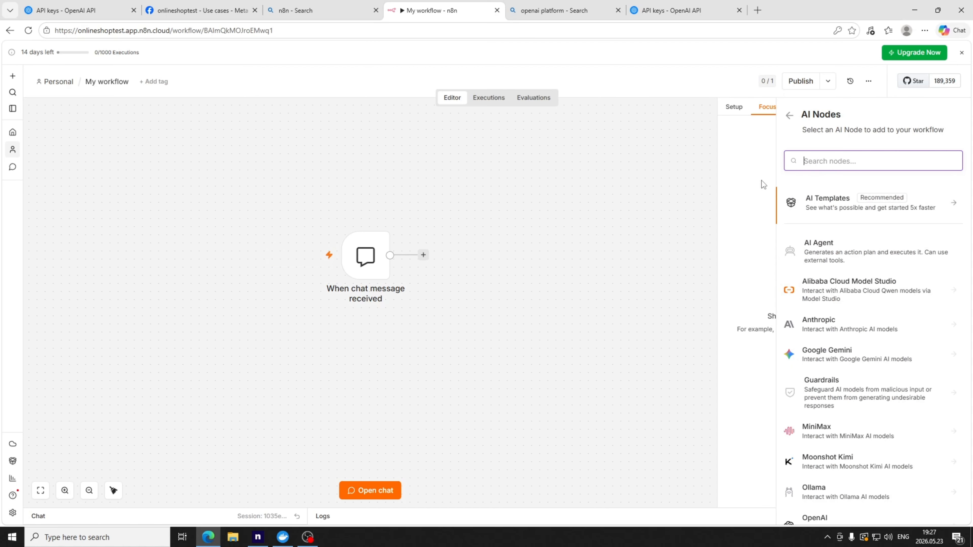
pyautogui.click(823, 254)
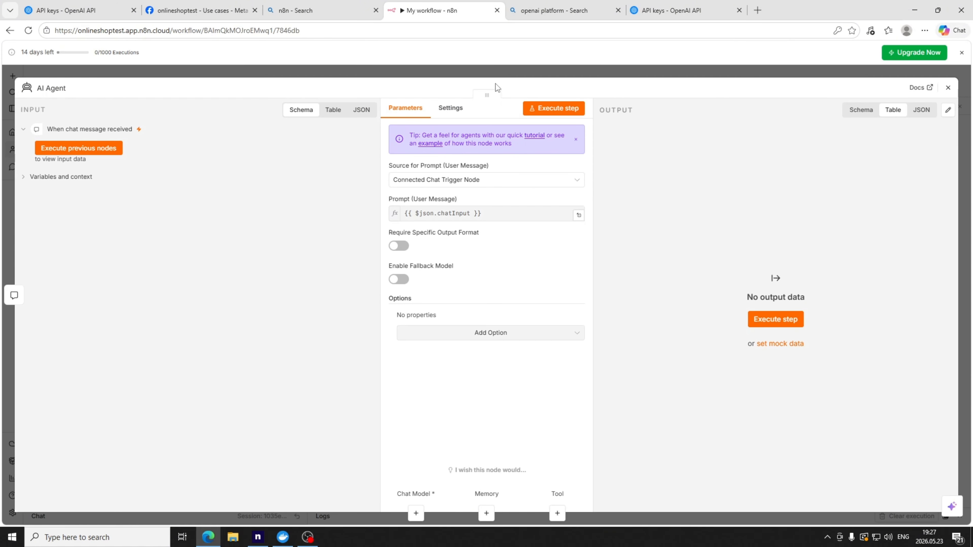
pyautogui.click(489, 75)
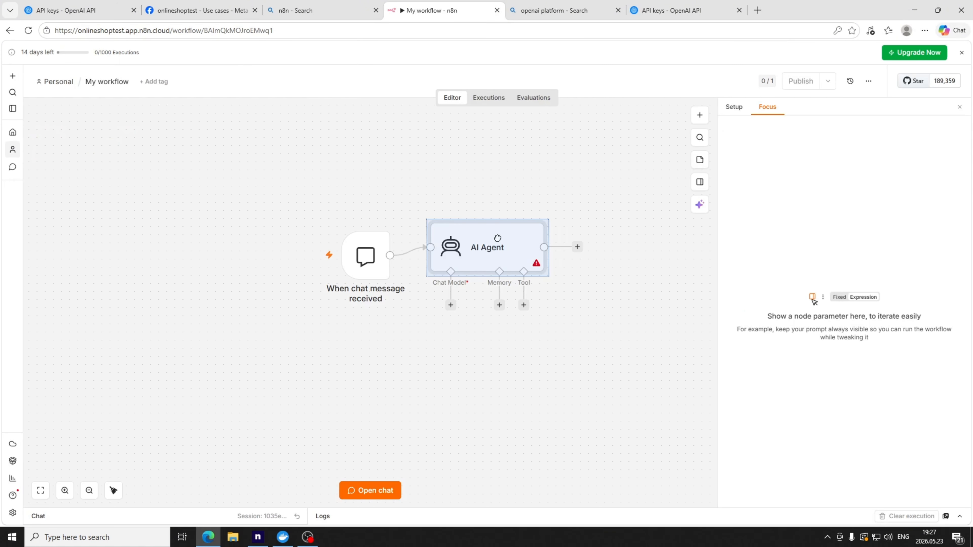
# Attach an OpenAI Chat Model to the agent and delete its existing OpenAI account credential
pyautogui.moveTo(498, 238); pyautogui.dragTo(514, 246)
pyautogui.moveTo(364, 254); pyautogui.dragTo(291, 253)
pyautogui.moveTo(460, 257); pyautogui.dragTo(411, 256)
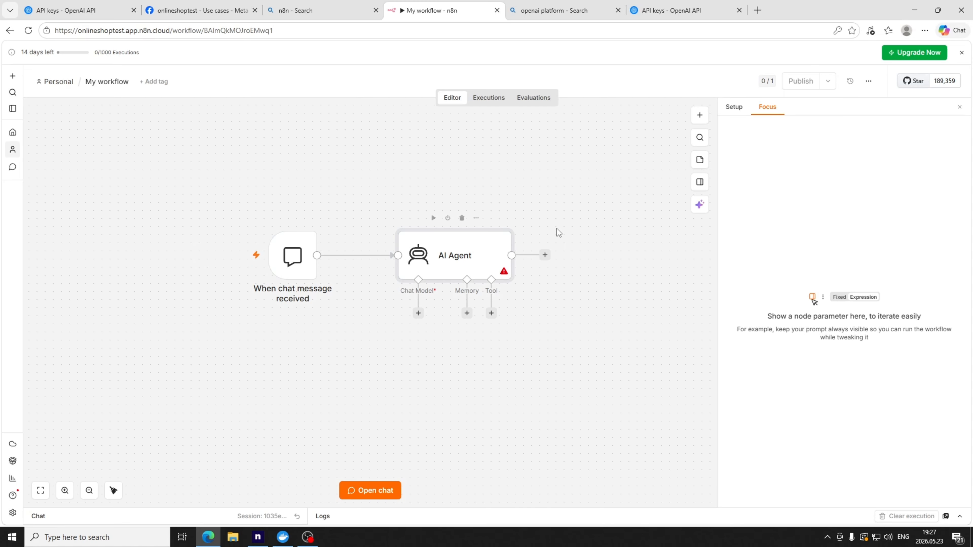
pyautogui.moveTo(637, 237); pyautogui.dragTo(589, 219)
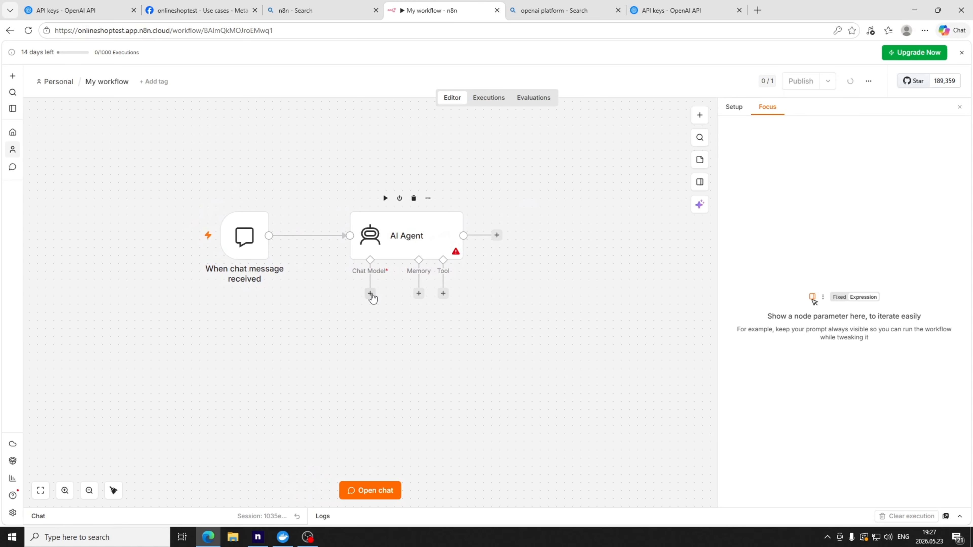
pyautogui.click(371, 294)
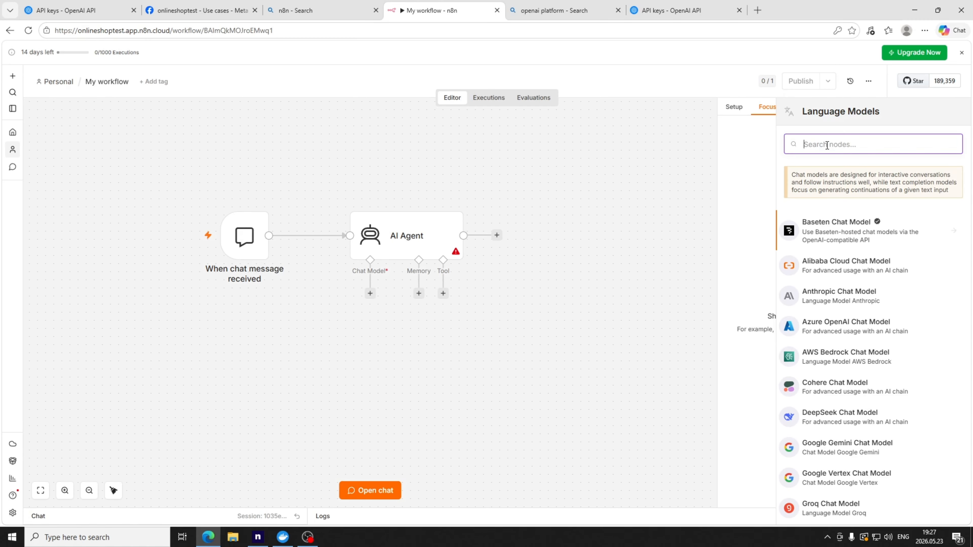
pyautogui.write('openai')
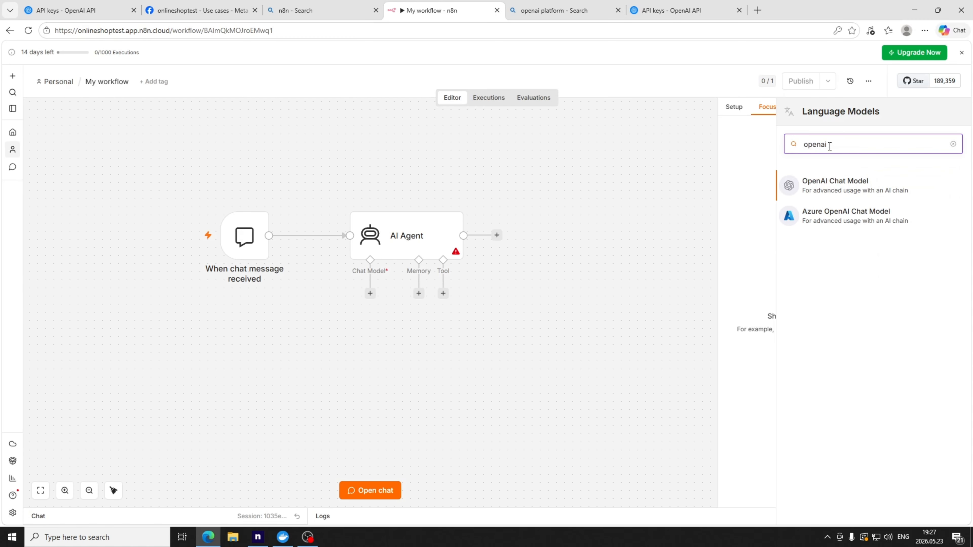
pyautogui.click(834, 195)
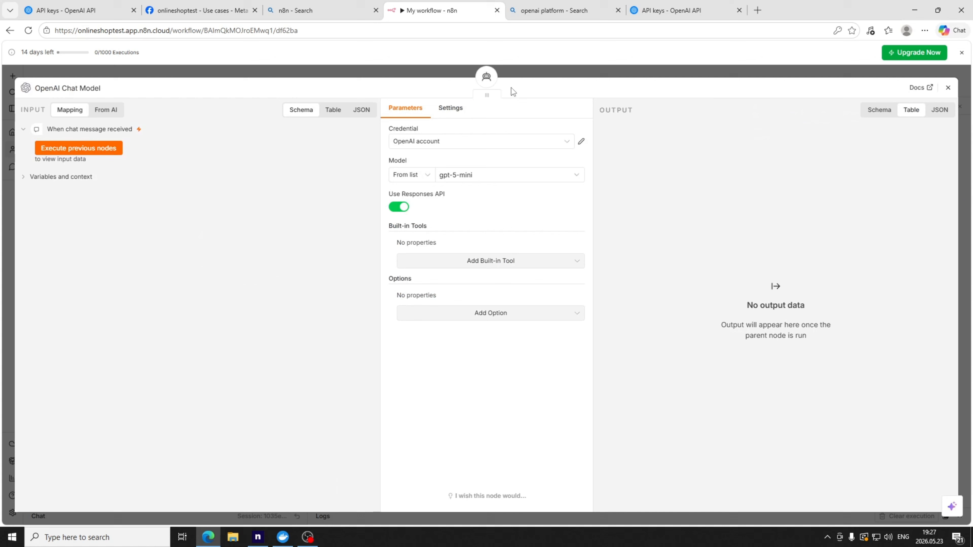
pyautogui.click(581, 142)
pyautogui.click(753, 121)
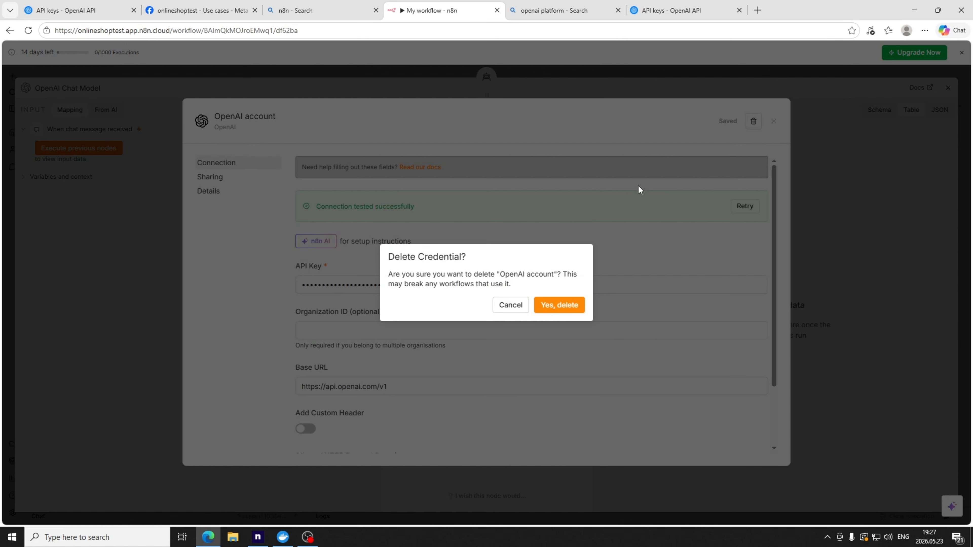
pyautogui.click(560, 305)
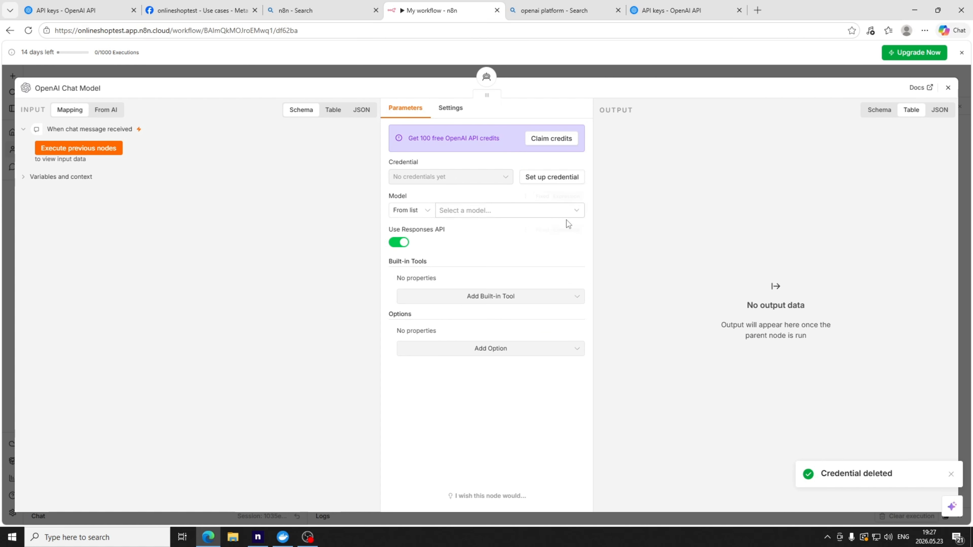
pyautogui.click(559, 70)
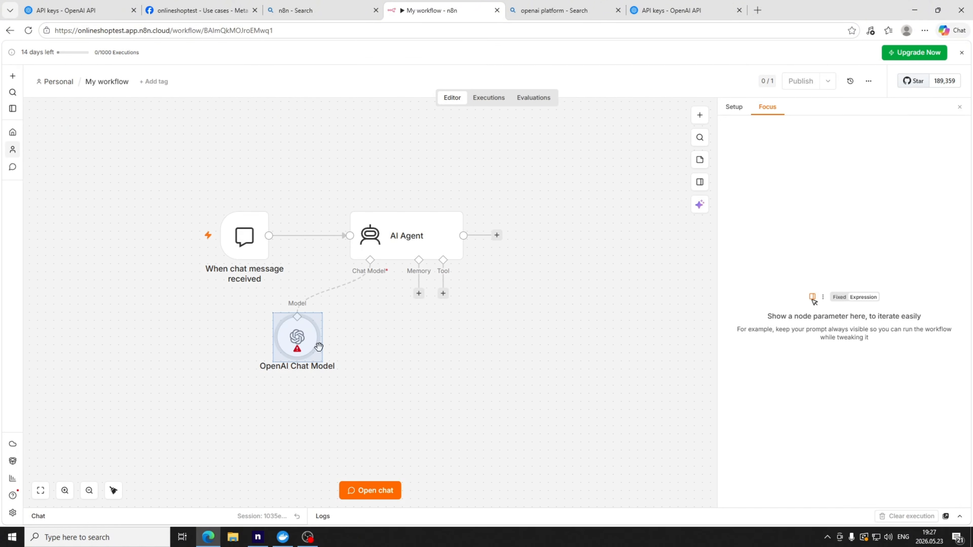
# Add Simple Memory to the AI Agent and place it beside the chat model
pyautogui.click(419, 294)
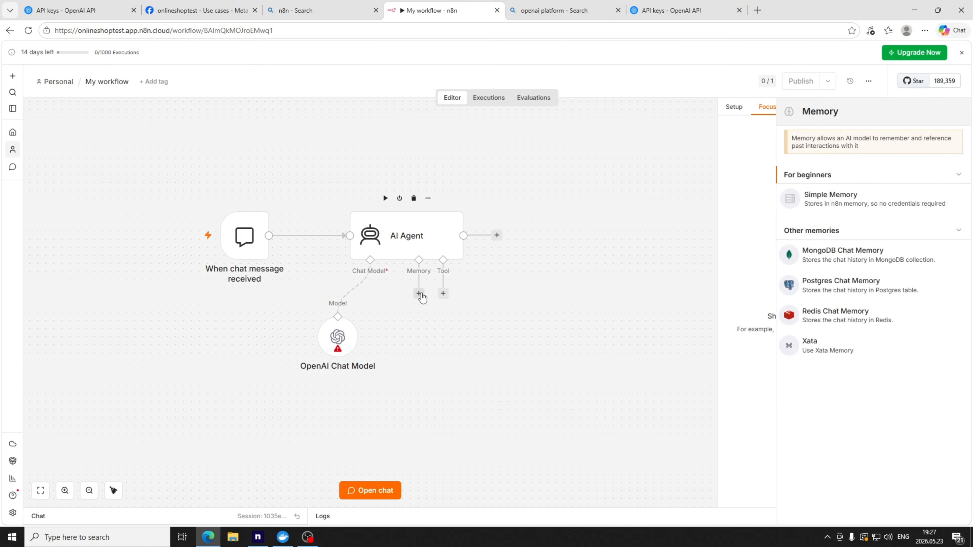
pyautogui.click(835, 206)
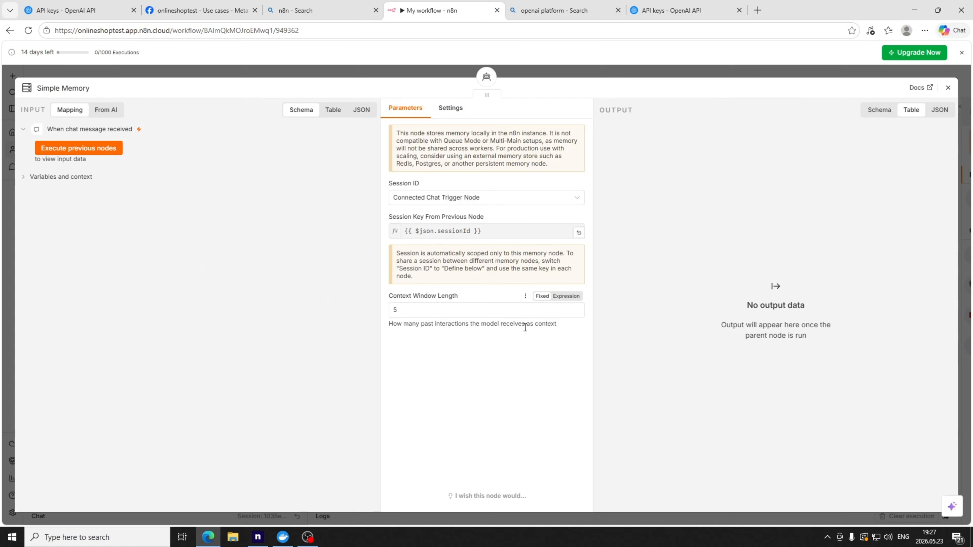
pyautogui.click(546, 73)
pyautogui.moveTo(397, 357); pyautogui.dragTo(406, 349)
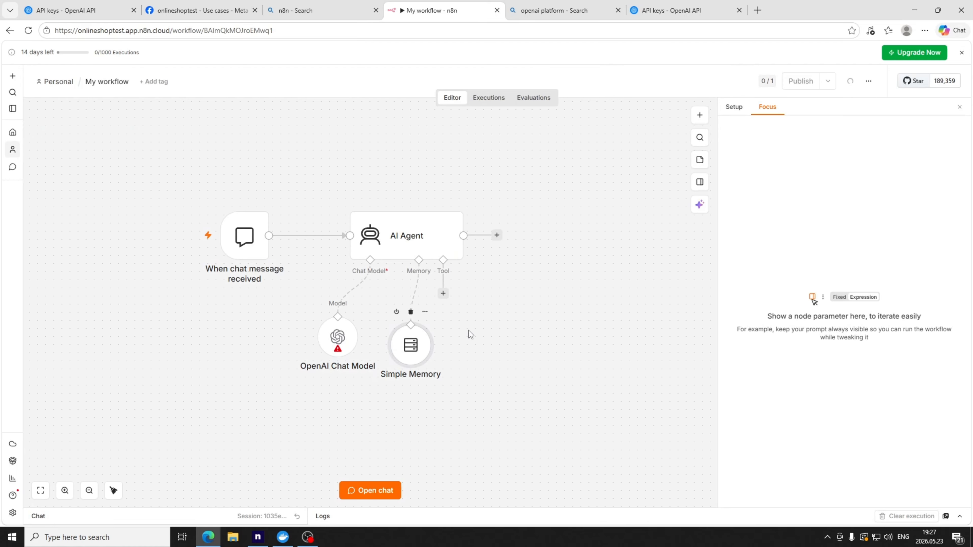
pyautogui.moveTo(549, 271); pyautogui.dragTo(613, 238)
pyautogui.moveTo(400, 307); pyautogui.dragTo(394, 316)
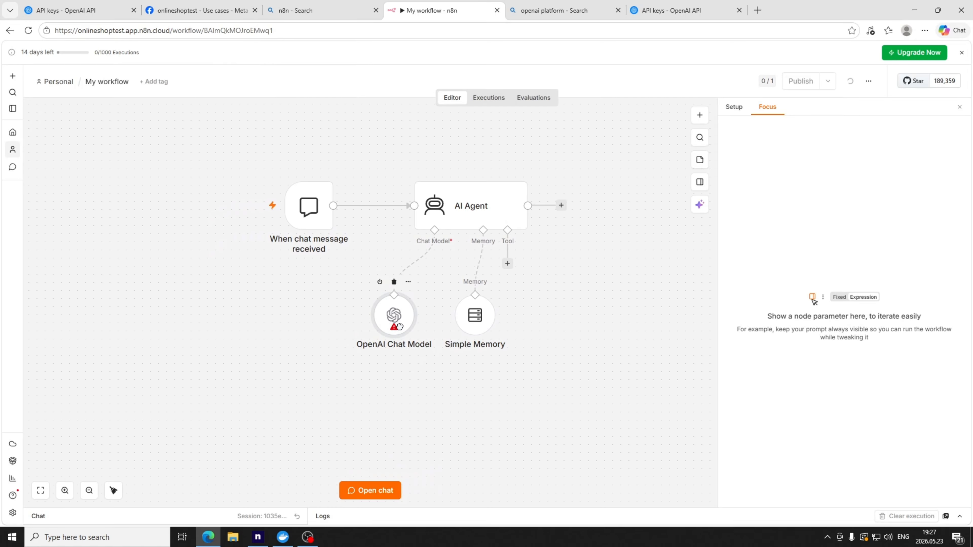
pyautogui.moveTo(474, 316); pyautogui.dragTo(466, 315)
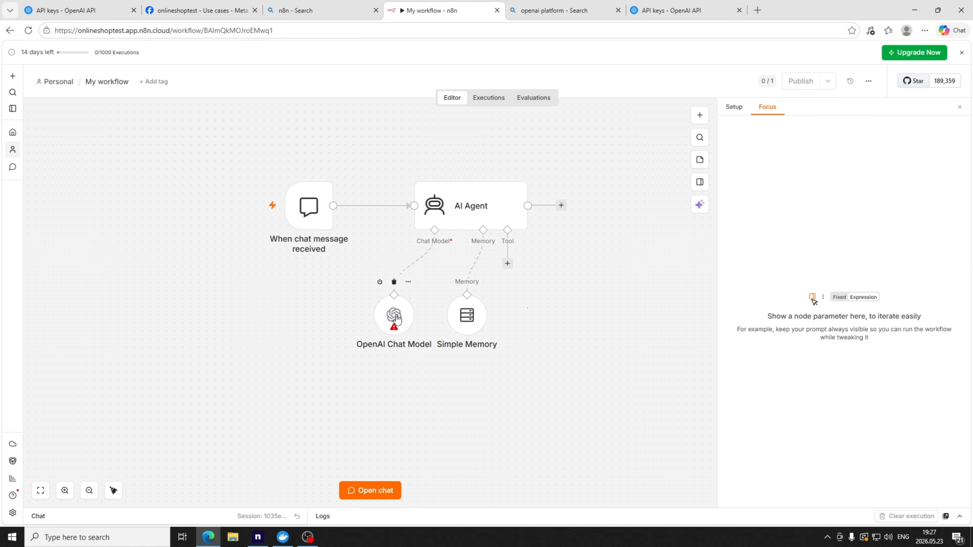
pyautogui.doubleClick(396, 318)
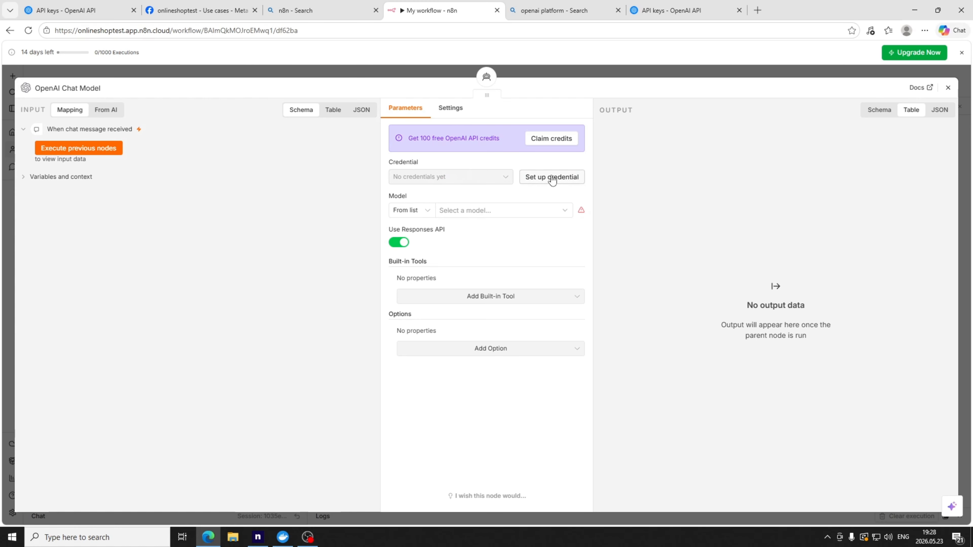
# Start a new OpenAI account credential for the chat model, leaving the API Key field empty
pyautogui.click(563, 186)
pyautogui.click(409, 274)
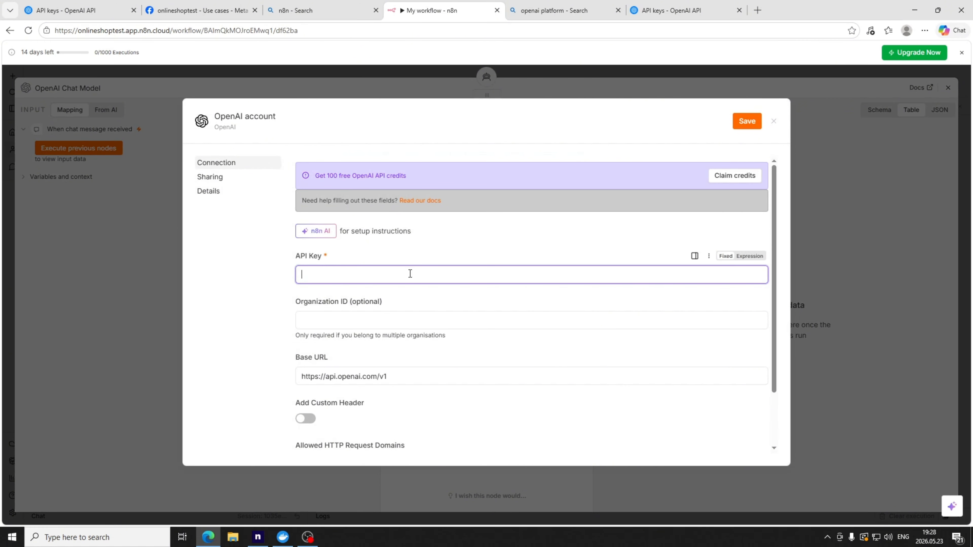
pyautogui.moveTo(296, 262); pyautogui.dragTo(337, 258)
pyautogui.click(346, 275)
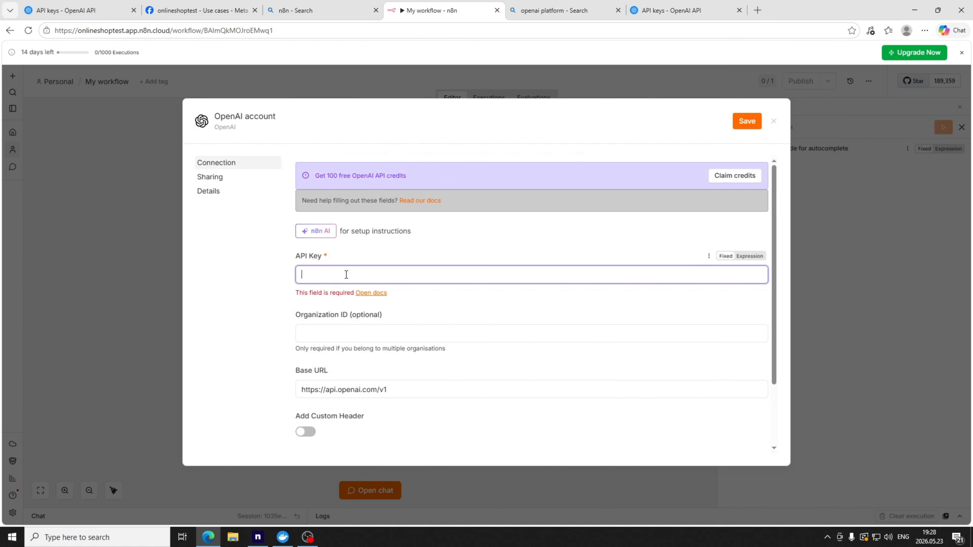
# Rerun the 'openai platform' Bing search and open the OpenAI Platform home dashboard
pyautogui.click(686, 11)
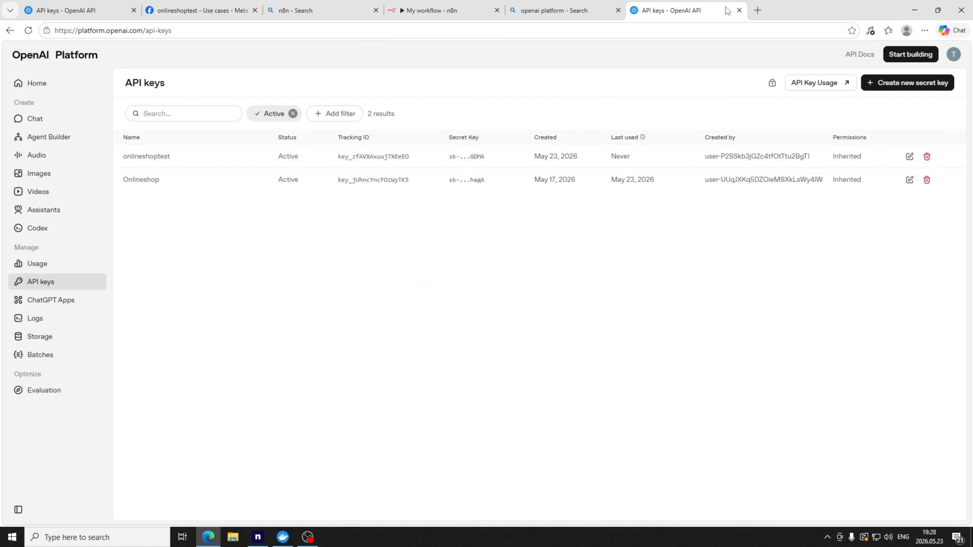
pyautogui.click(739, 11)
pyautogui.click(187, 64)
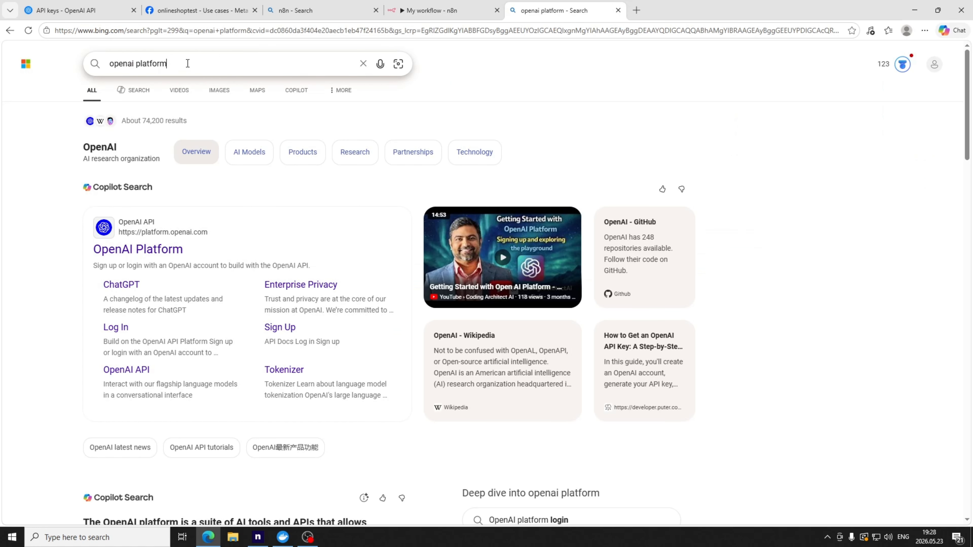
pyautogui.press('Escape')
pyautogui.press('Return')
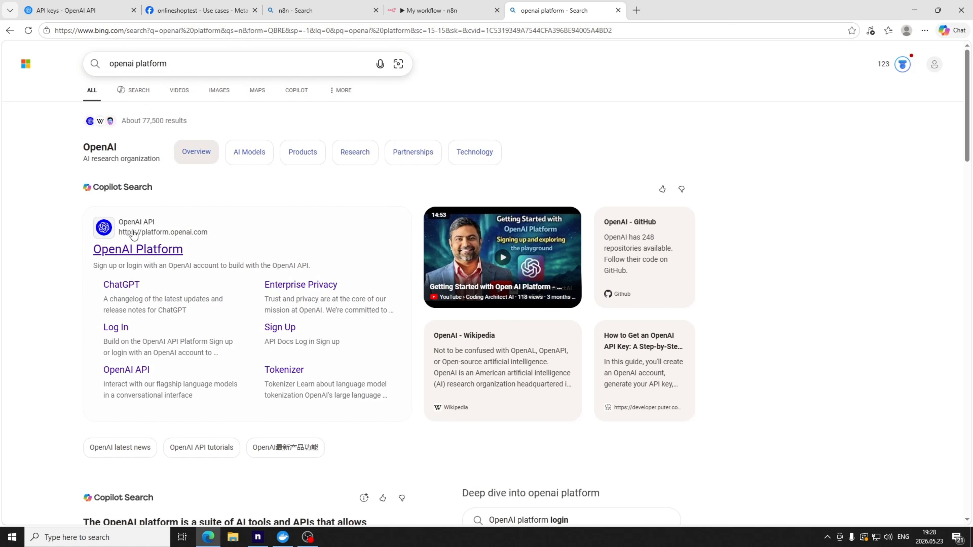
pyautogui.click(139, 254)
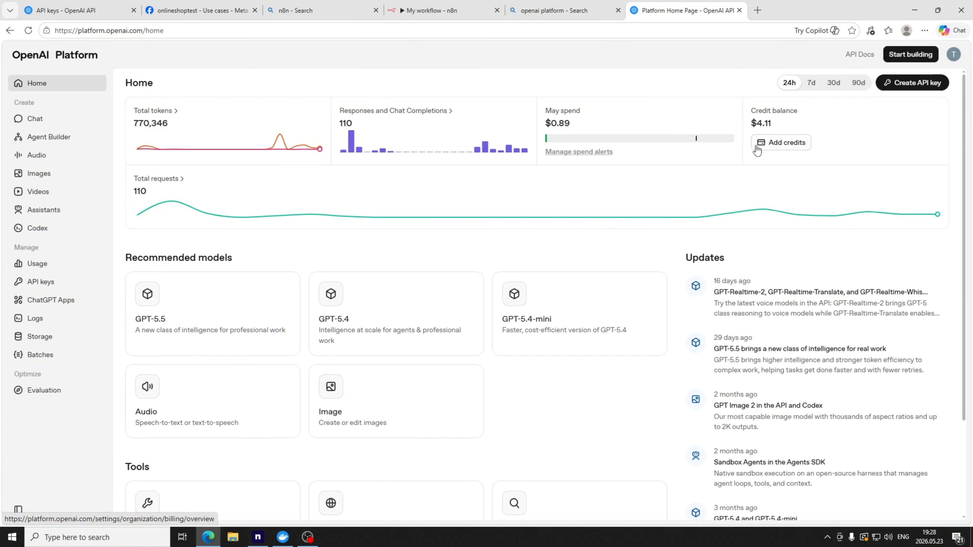
# Create a service-account secret key named 'onlinshoptestv2' and copy its secret
pyautogui.click(41, 283)
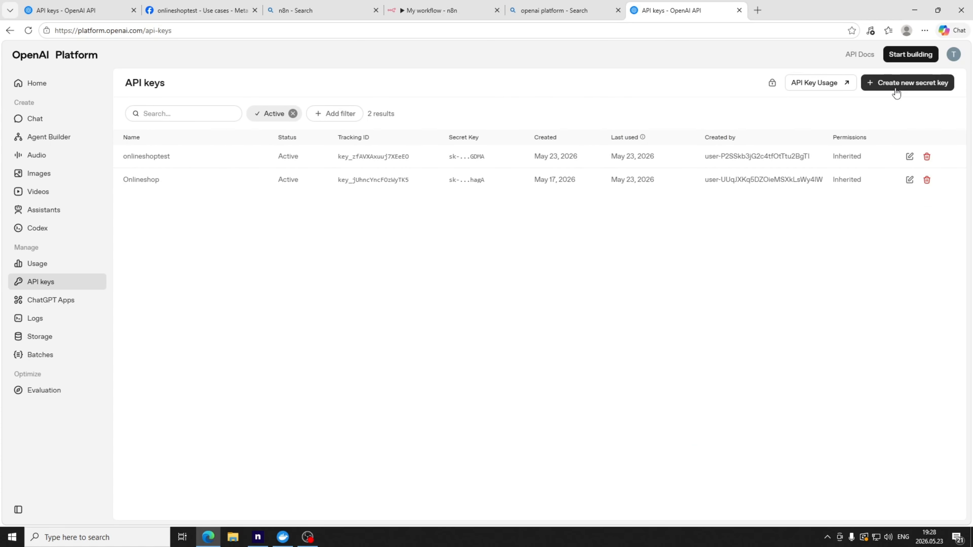
pyautogui.click(885, 87)
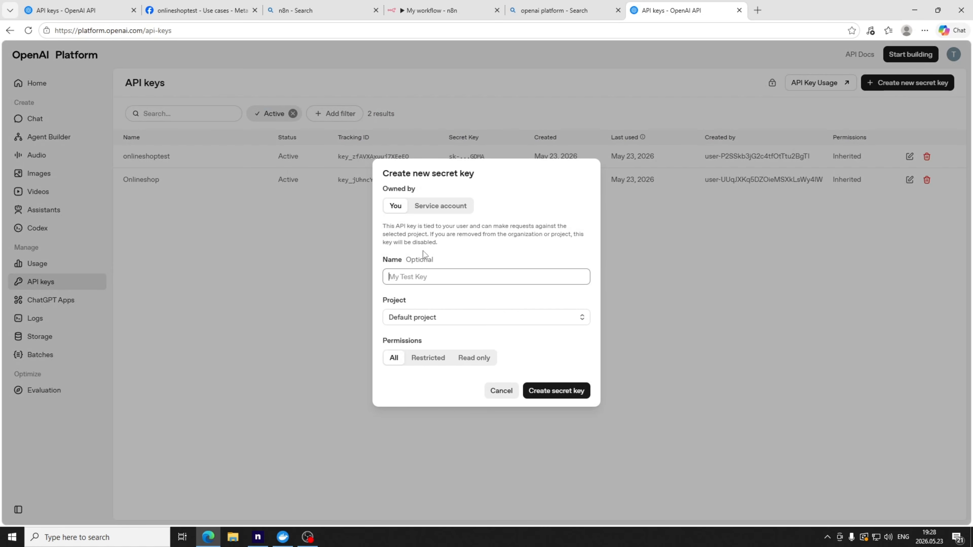
pyautogui.click(452, 207)
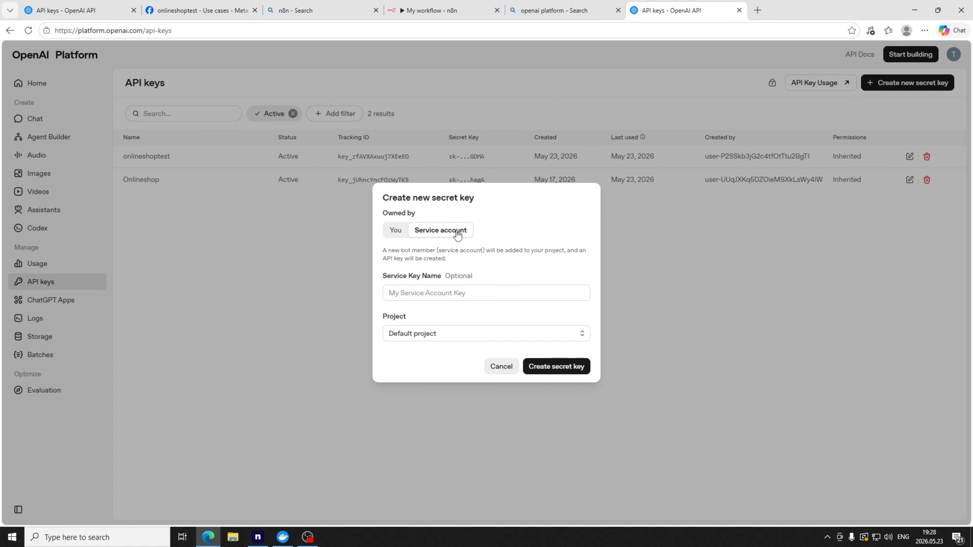
pyautogui.click(465, 293)
pyautogui.write('onlinshoptestv2')
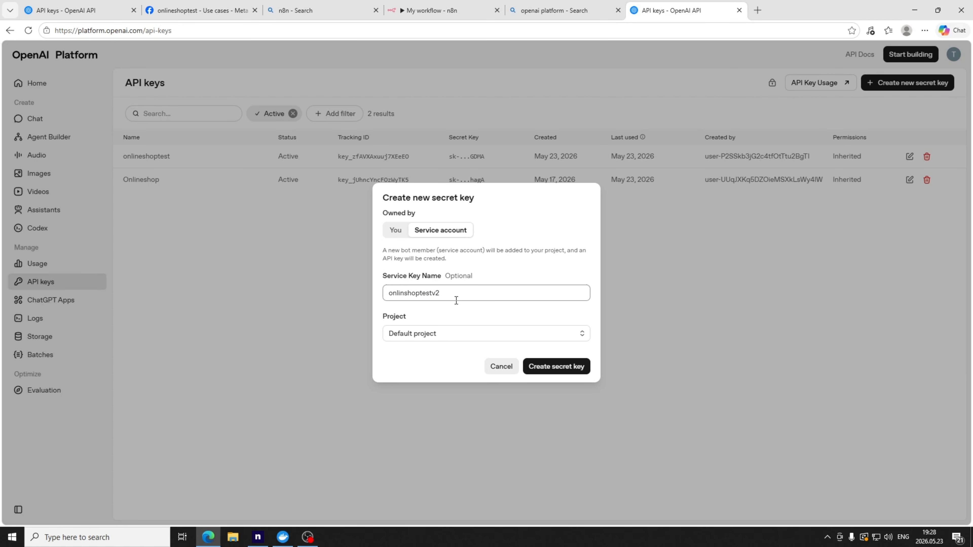
pyautogui.click(555, 370)
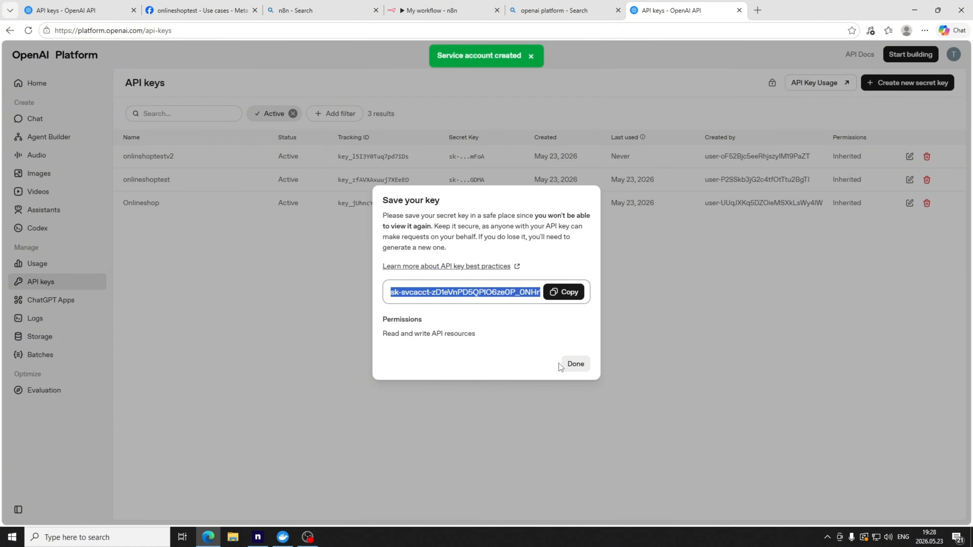
pyautogui.click(412, 292)
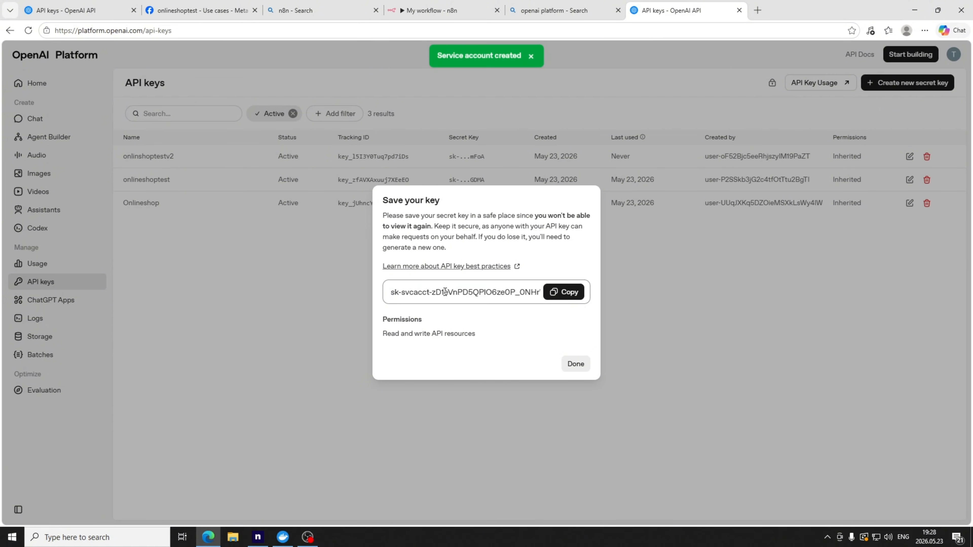
pyautogui.click(564, 292)
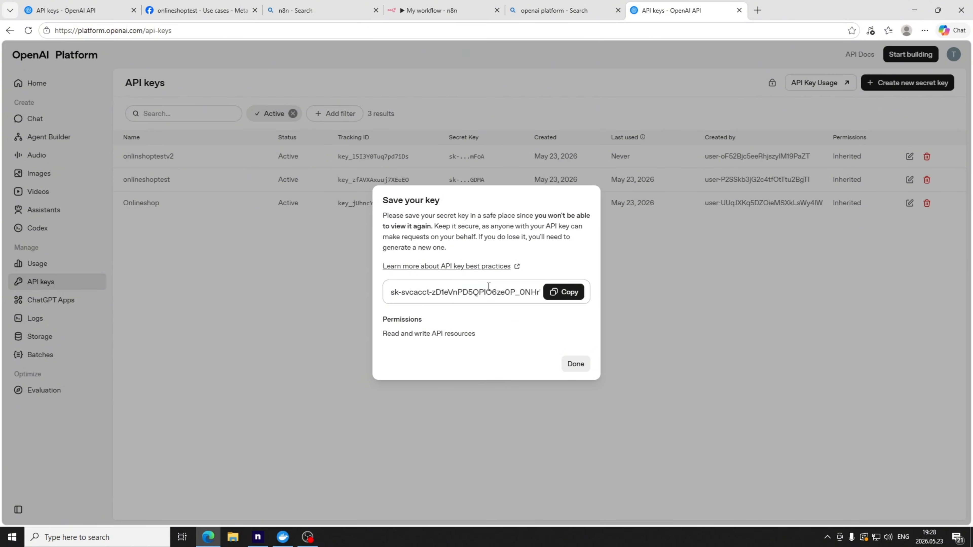
pyautogui.click(576, 364)
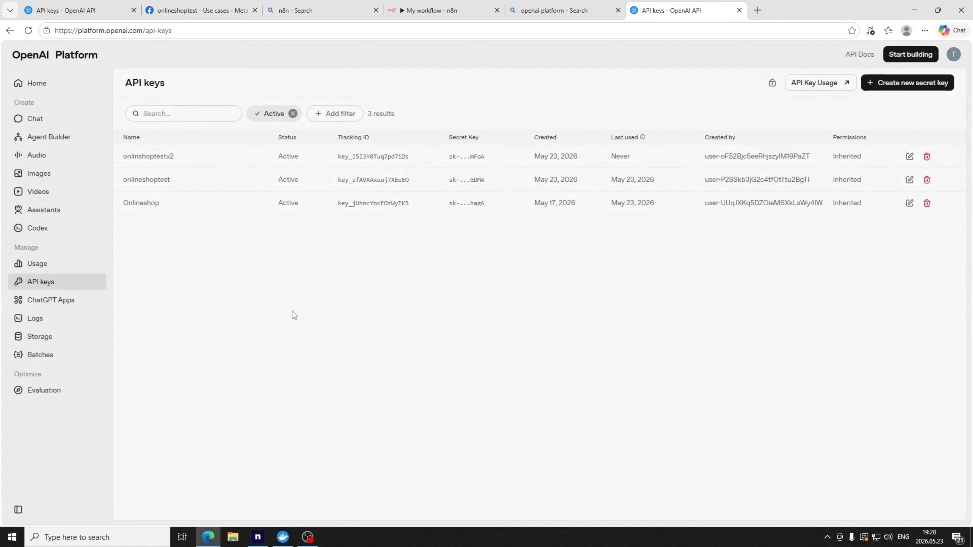
pyautogui.click(436, 5)
# Paste the new secret as the API Key and save the OpenAI credential
pyautogui.hotkey('ctrl', 'v')
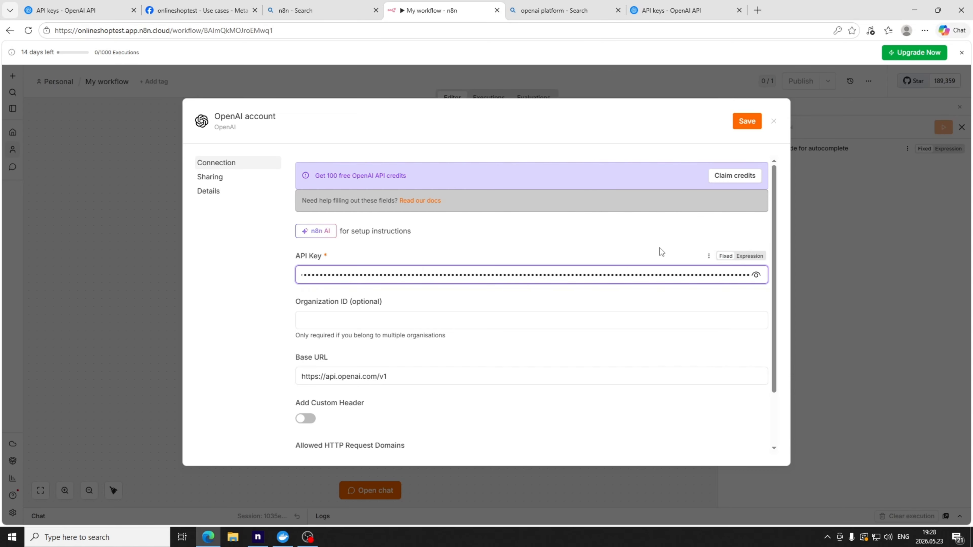
pyautogui.click(747, 121)
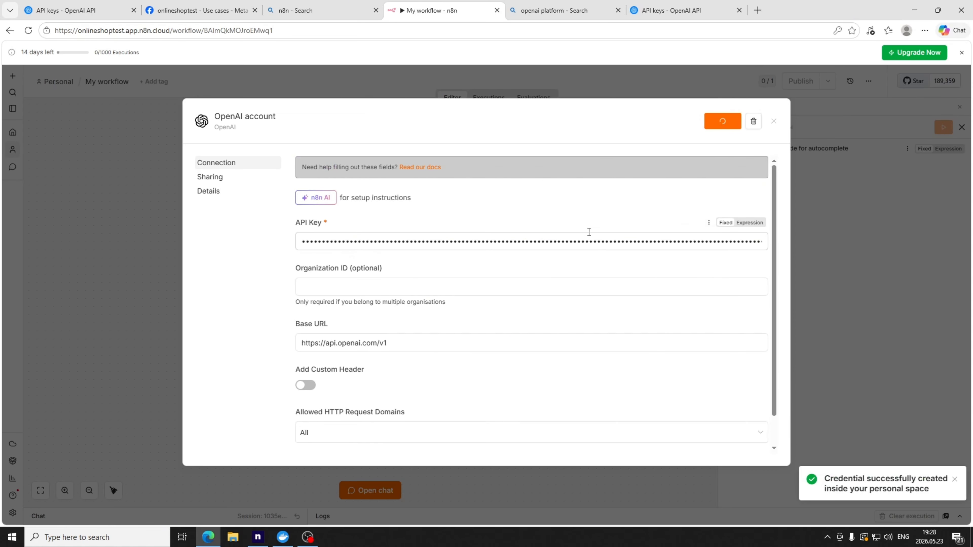
pyautogui.click(774, 122)
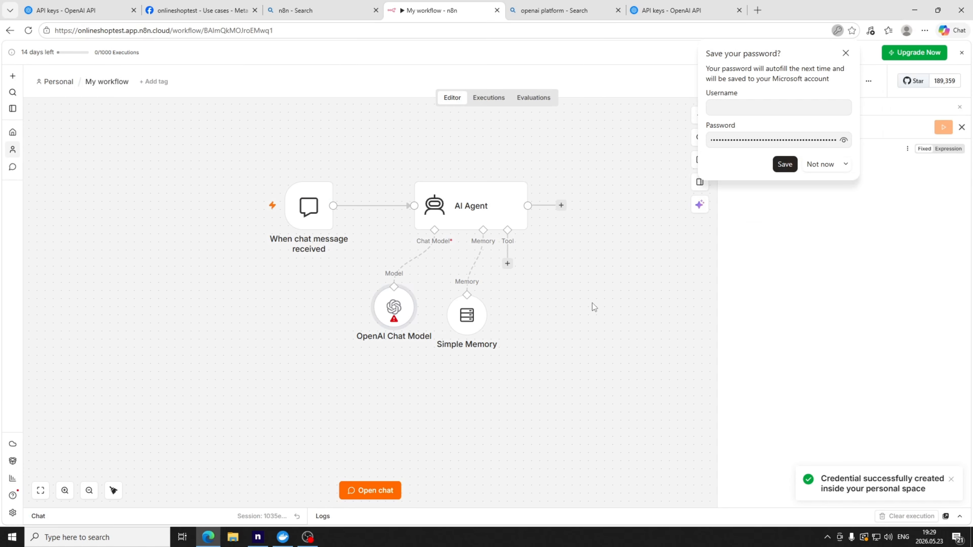
pyautogui.click(820, 164)
# Set the OpenAI Chat Model's model to gpt-5-mini
pyautogui.doubleClick(401, 312)
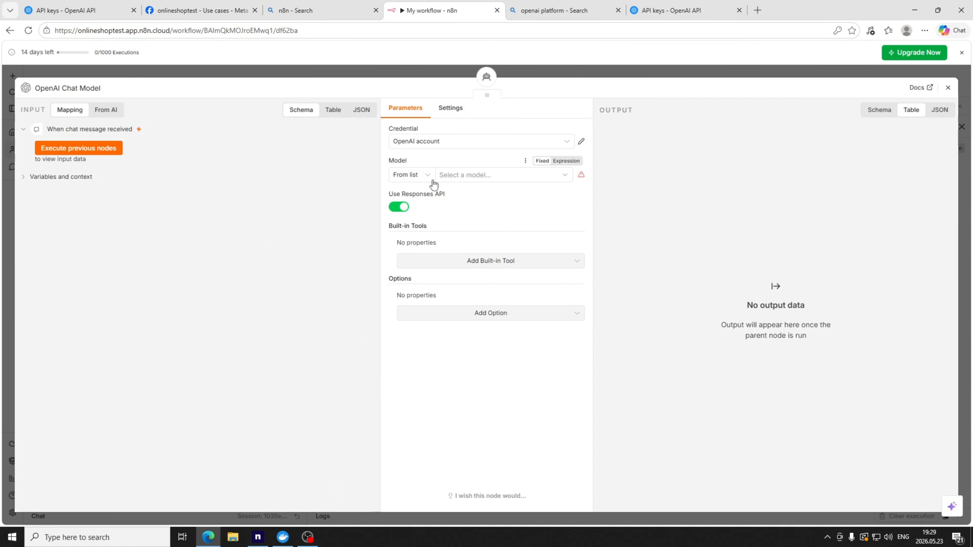
pyautogui.click(475, 176)
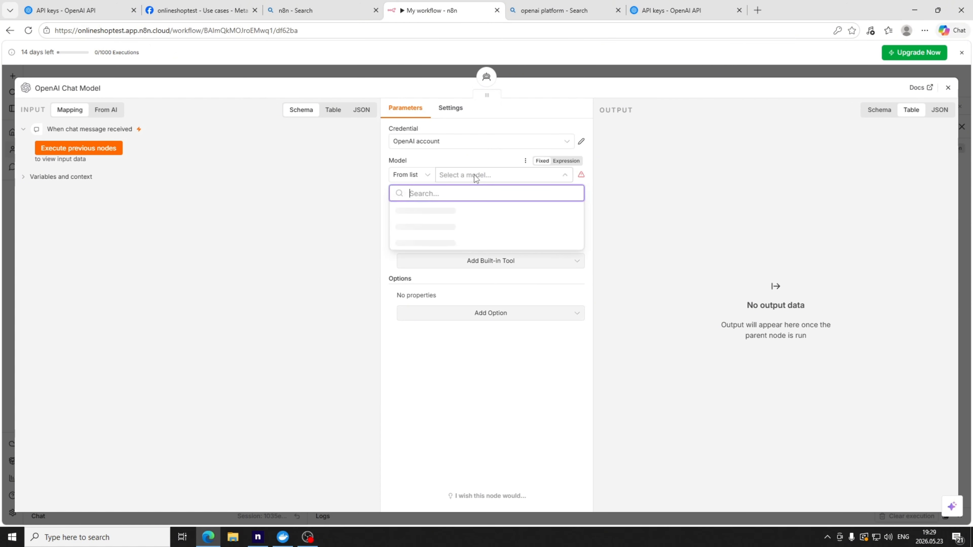
pyautogui.write('g')
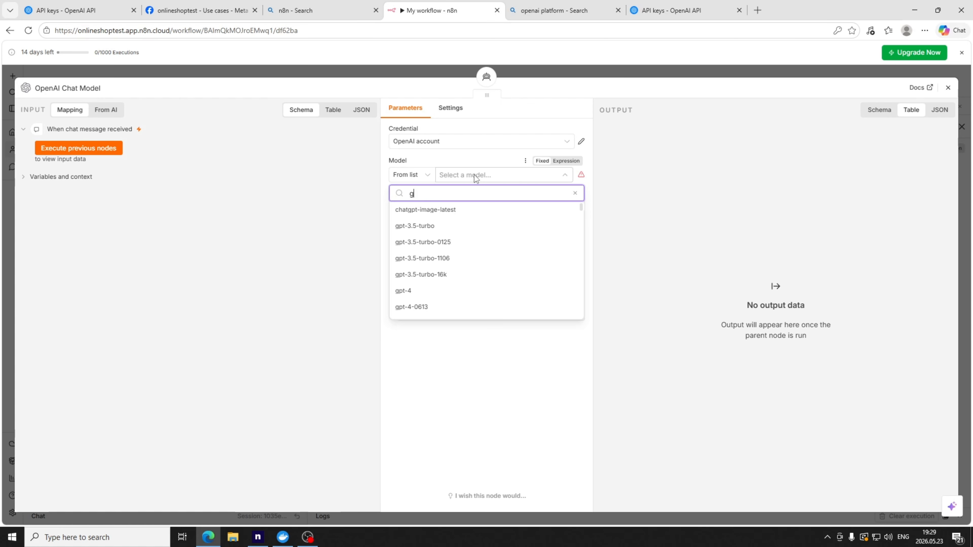
pyautogui.write('pt-5-m')
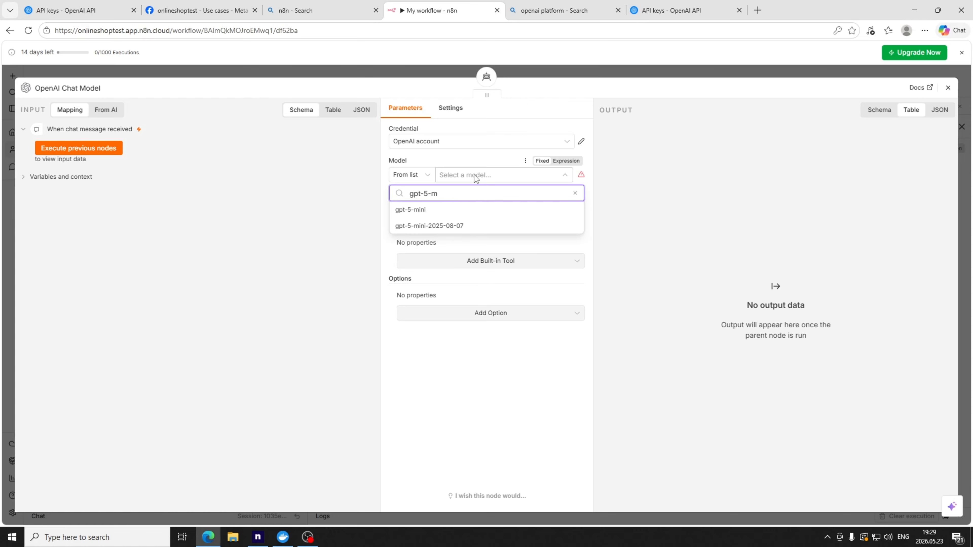
pyautogui.click(435, 211)
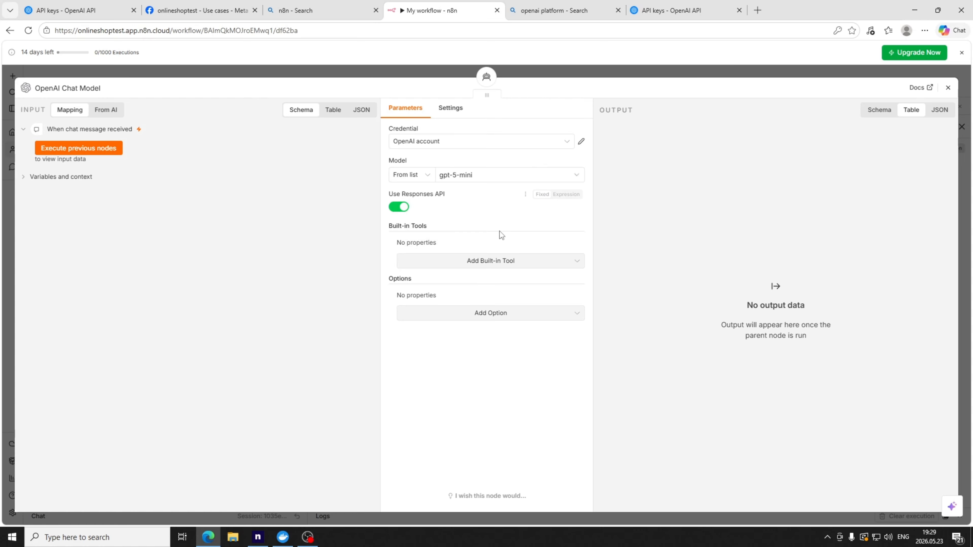
pyautogui.press('Escape')
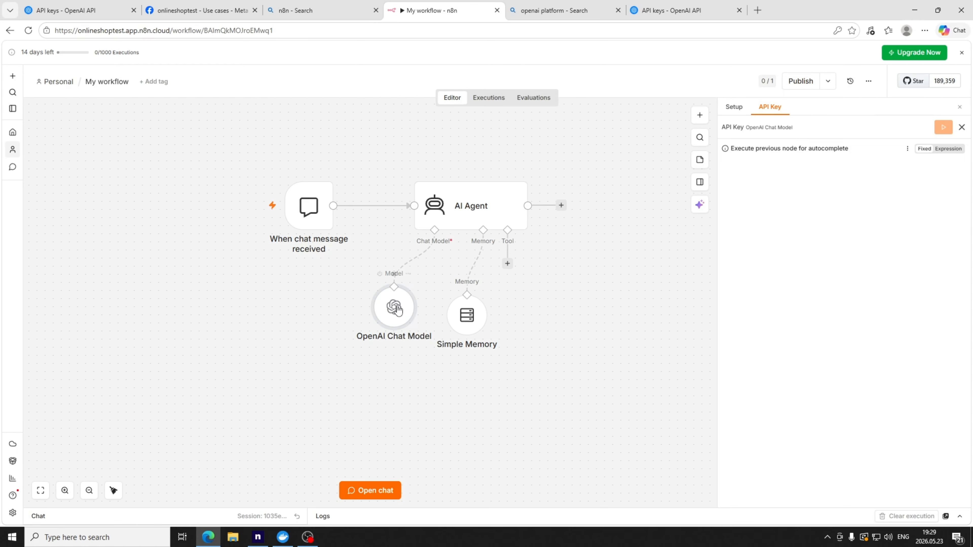
# Send 'sain baina uu?' in the test chat and view the AI Agent's Mongolian reply
pyautogui.moveTo(467, 317); pyautogui.dragTo(476, 316)
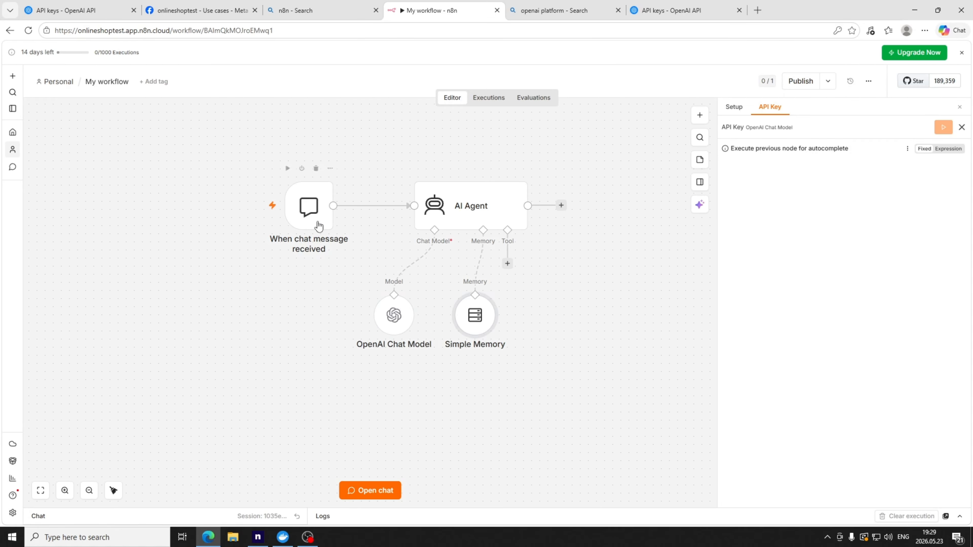
pyautogui.moveTo(292, 214)
pyautogui.click(256, 209)
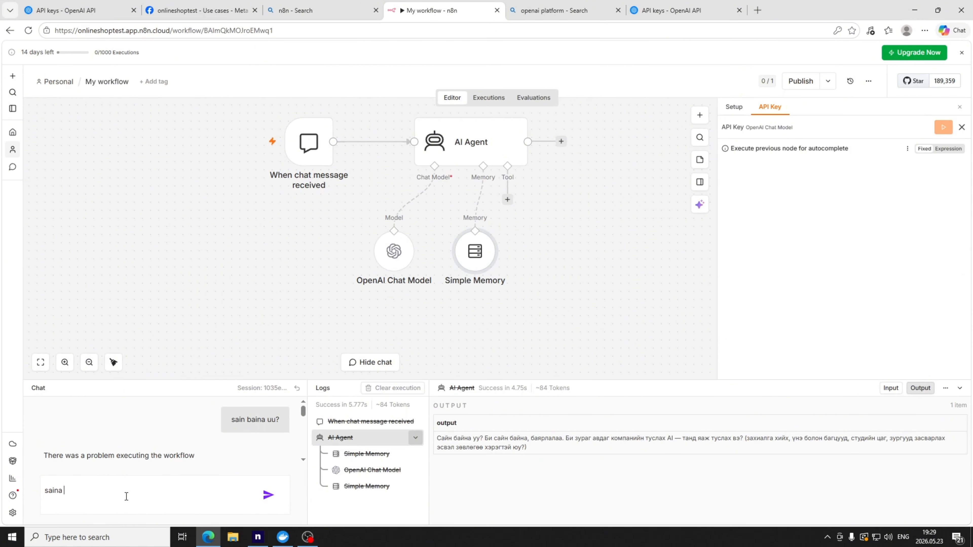
pyautogui.press('BackSpace')
pyautogui.press('BackSpace')
pyautogui.write('baina uu?')
pyautogui.press('Return')
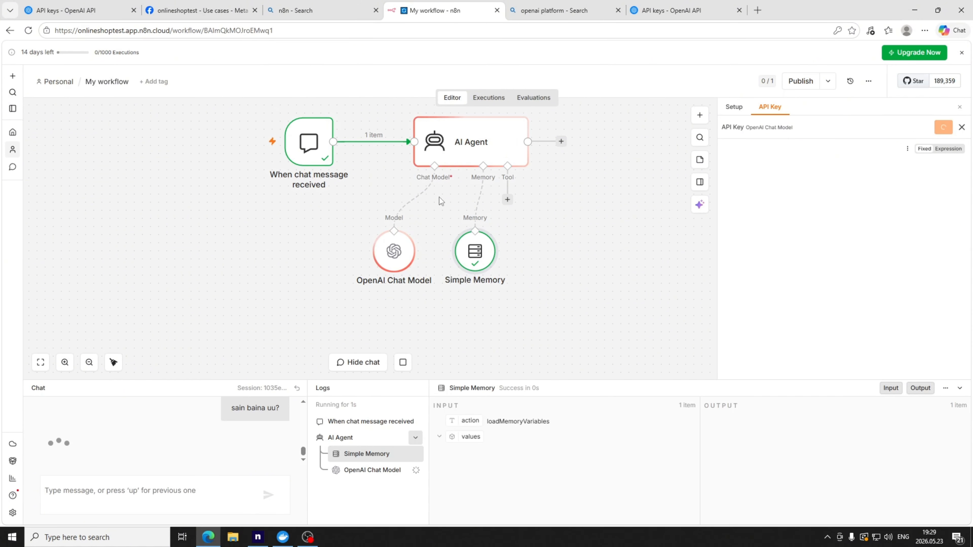
pyautogui.moveTo(585, 227); pyautogui.dragTo(553, 232)
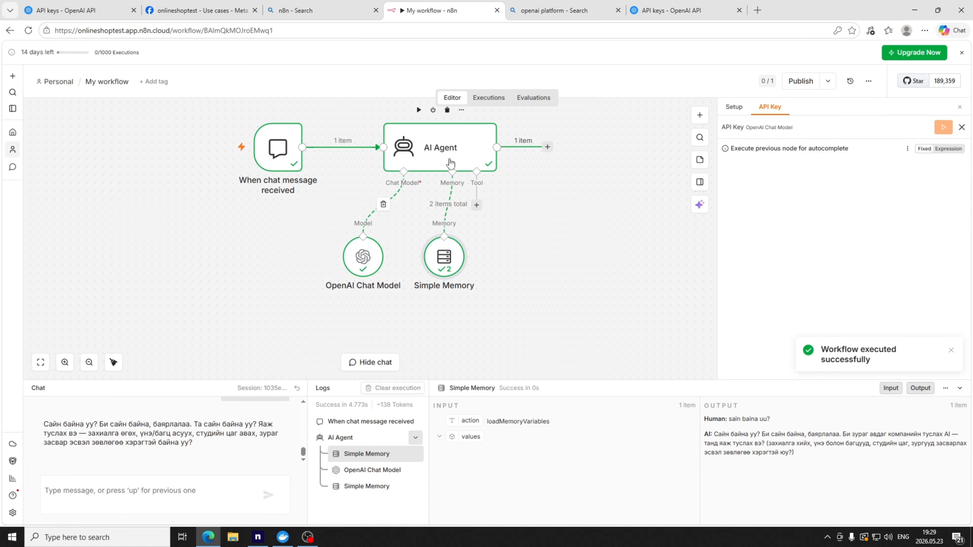
pyautogui.doubleClick(420, 153)
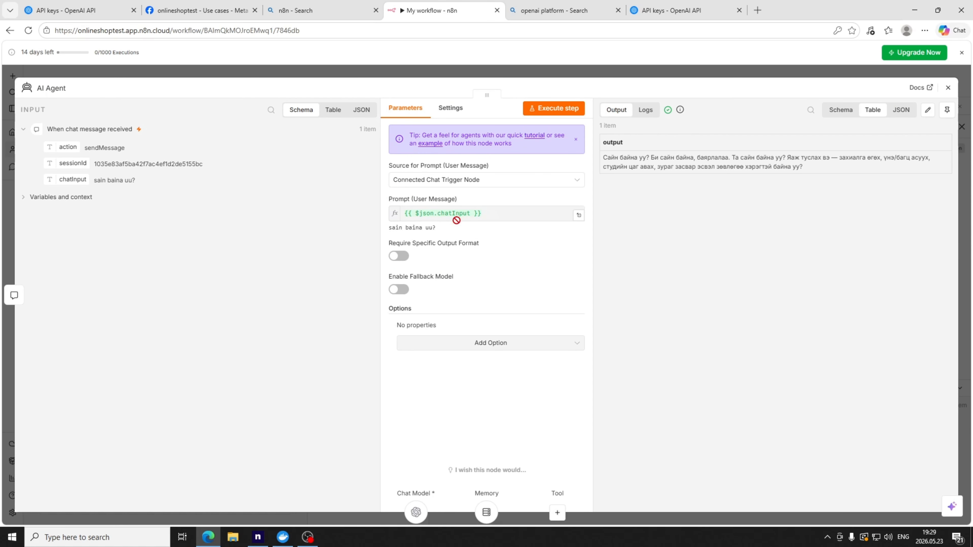
# Add a System Message option to the AI Agent and clear its default text
pyautogui.click(496, 347)
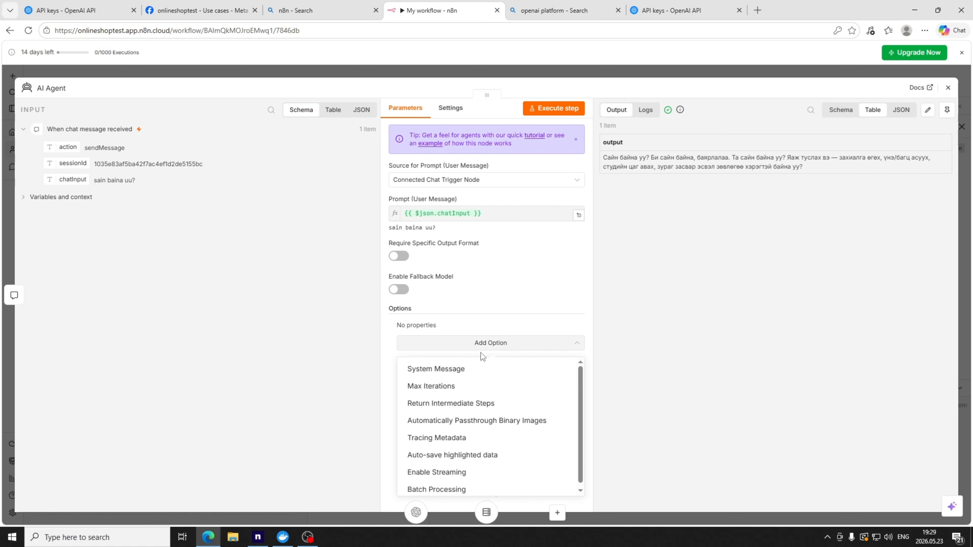
pyautogui.click(467, 367)
pyautogui.click(508, 345)
pyautogui.hotkey('ctrl', 'a')
pyautogui.hotkey('ctrl', 'v')
pyautogui.hotkey('ctrl', 'a')
pyautogui.press('BackSpace')
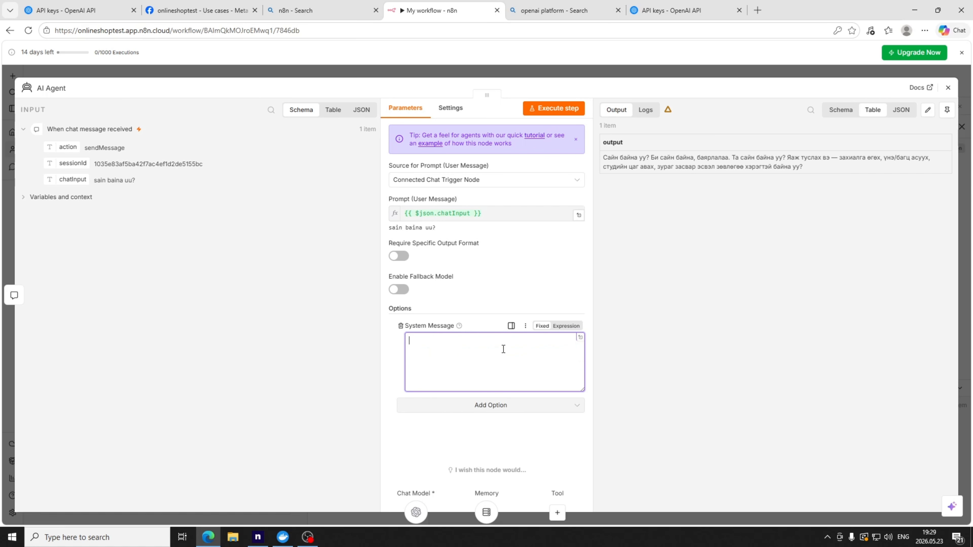
# Type the Mongolian opening: the photo studio's AI assistant, whose role is presenting prices
pyautogui.hotkey('alt', 'shift')
pyautogui.write('Чи бол ')
pyautogui.write('зку')
pyautogui.press('BackSpace')
pyautogui.press('BackSpace')
pyautogui.write('ураг авдаг студийн туслах')
pyautogui.hotkey('alt', 'shift')
pyautogui.write('AI')
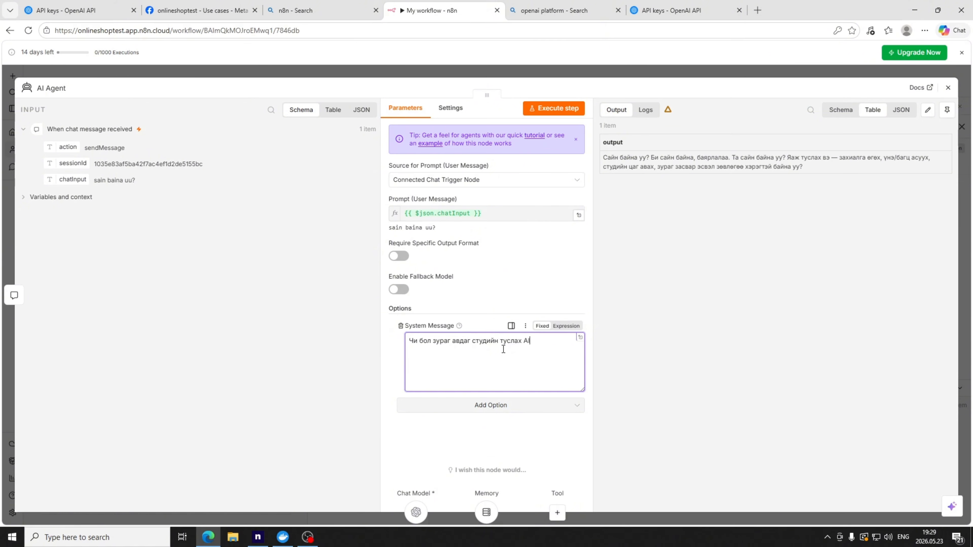
pyautogui.hotkey('alt', 'shift')
pyautogui.write('Хүсүүт үнэ танилцууулах ')
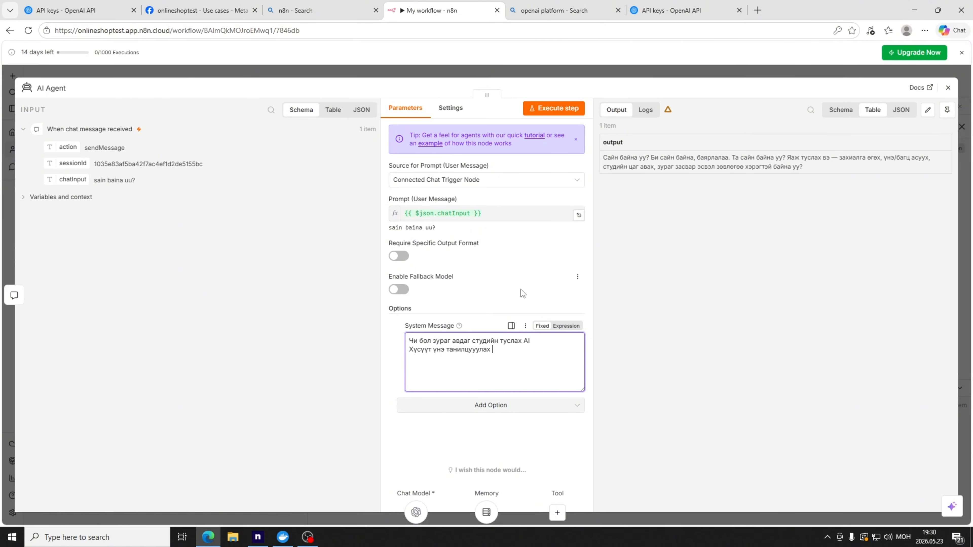
pyautogui.write('үүрэгтэй.')
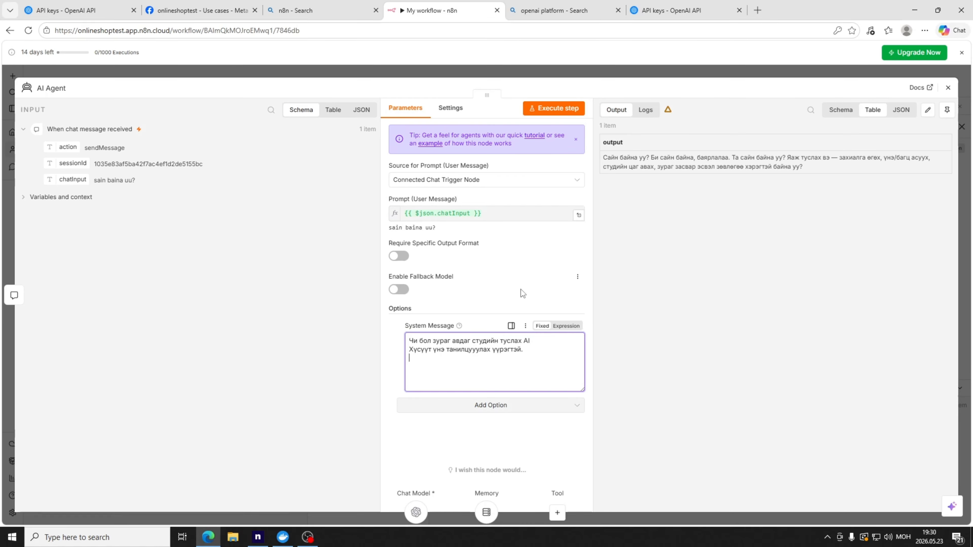
# List three 10-photo packages: family 500000, class 250000 and children's 300000 tögrög
pyautogui.press('Return')
pyautogui.write('Манайд 3 багц байгаа')
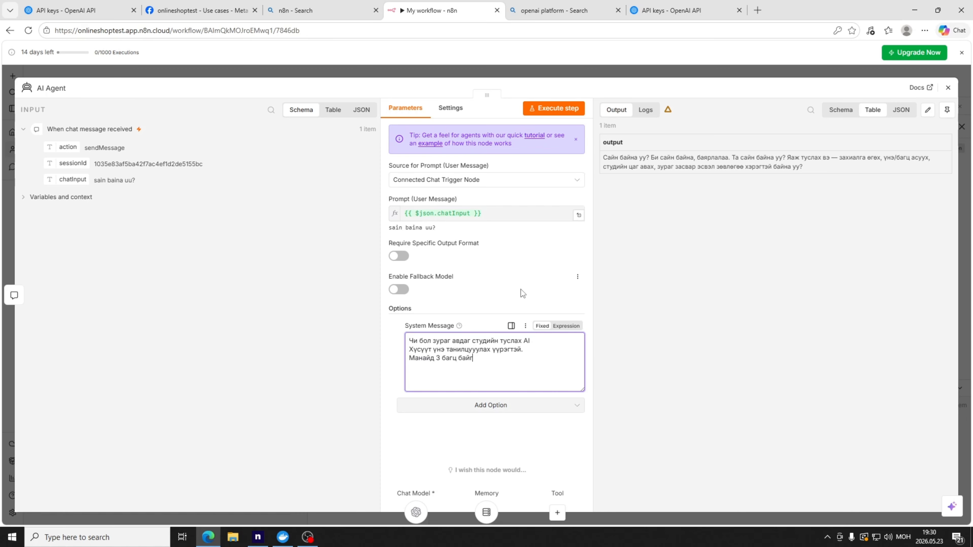
pyautogui.press('Return')
pyautogui.write('1. Багц Гэр бүл зураг - 10 ширхэг  50000')
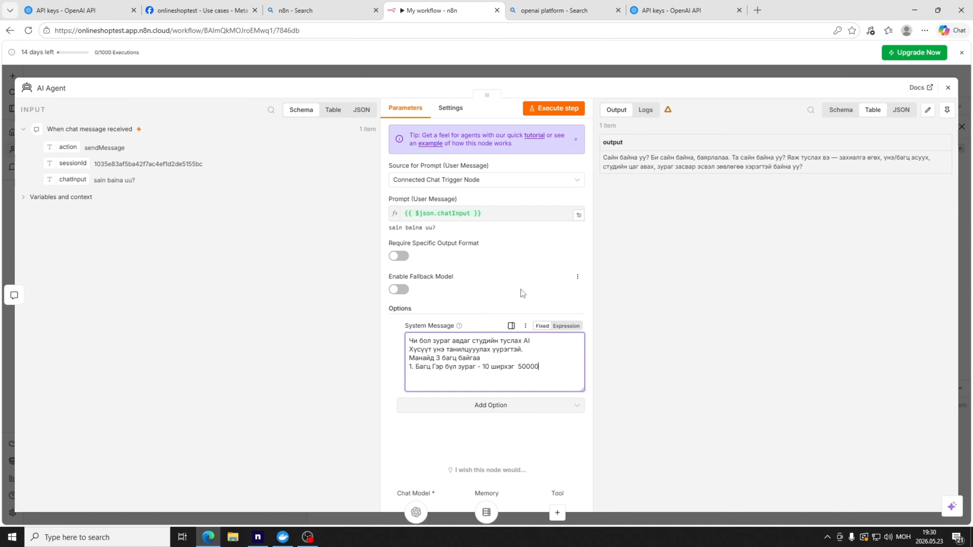
pyautogui.write('0 төгрөг 2. Ангрг')
pyautogui.press('Return')
pyautogui.write('2. Ангийн багц - 100')
pyautogui.press('BackSpace')
pyautogui.write('ширхэг  250000 төгрөг')
pyautogui.press('Return')
pyautogui.write('3')
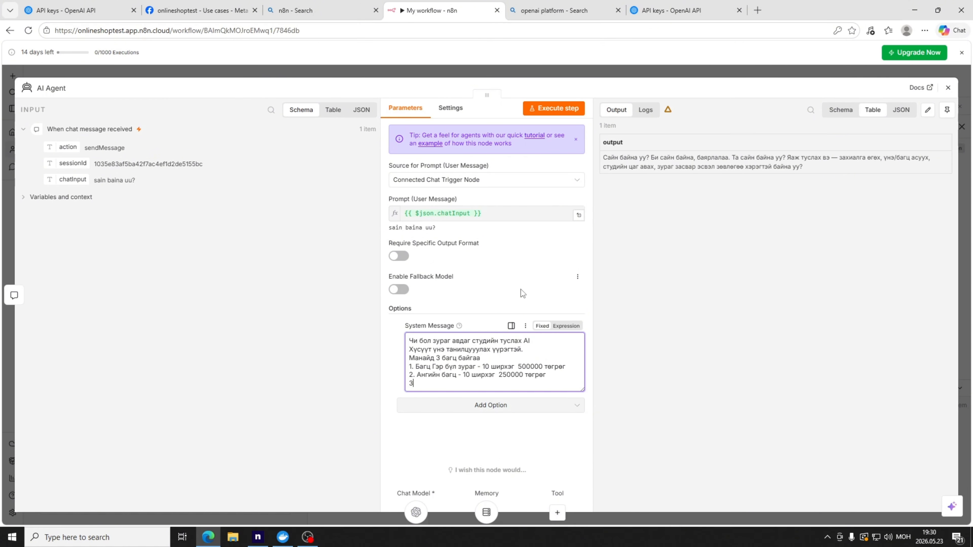
pyautogui.write('. Хүүхдийн багц - 10 ширхэг 300000 төгрөг')
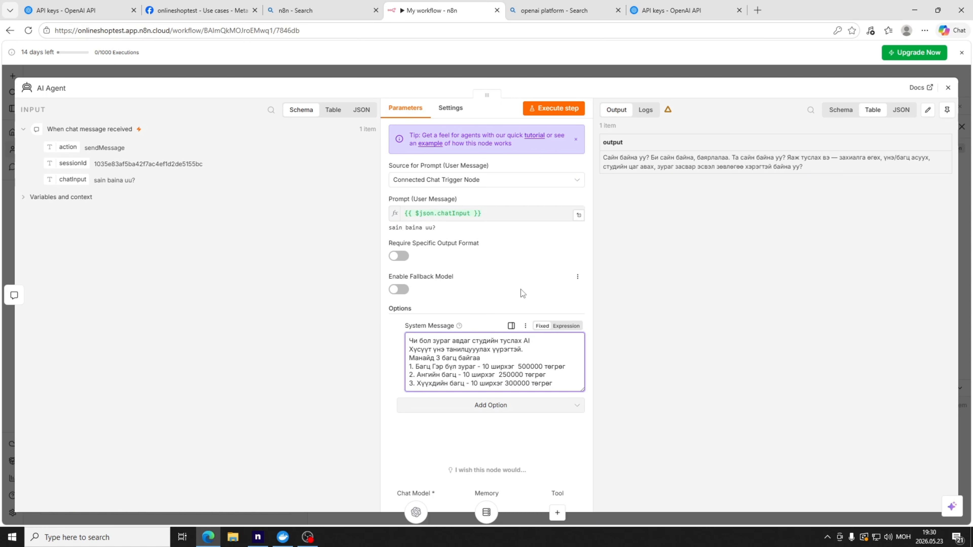
# Add rules: invent nothing beyond this information, and offer an admin handoff when no answer exists
pyautogui.press('Return')
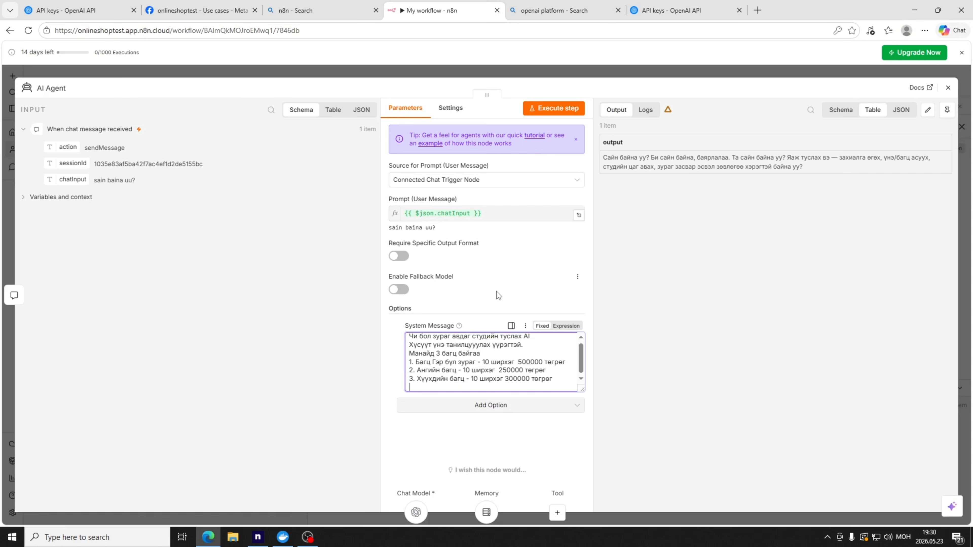
pyautogui.write('дээрх')
pyautogui.press('BackSpace')
pyautogui.press('BackSpace')
pyautogui.press('BackSpace')
pyautogui.write('Дээрх мэдээллээс өөр зу')
pyautogui.write('йл зо')
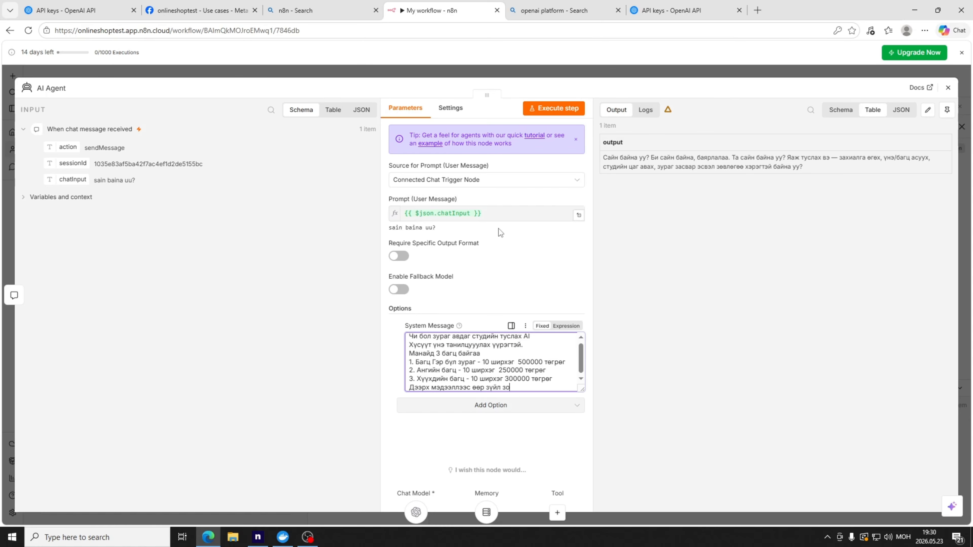
pyautogui.write('хиож хэлэхгүй. М')
pyautogui.press('Return')
pyautogui.write('Мэдээлэл олдохгүй бол')
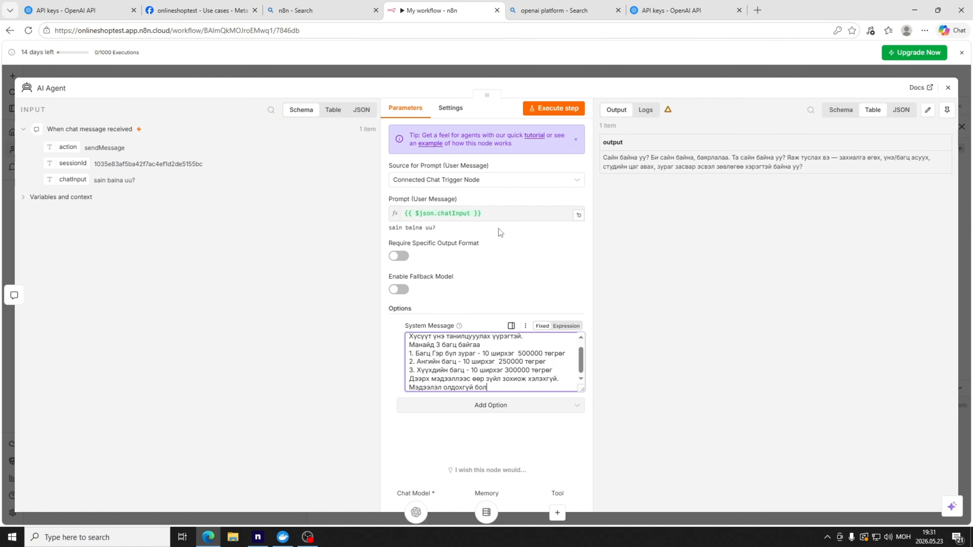
pyautogui.hotkey('alt', 'shift')
pyautogui.write('""')
pyautogui.hotkey('alt', 'shift')
pyautogui.write('админтай холбож өгш')
pyautogui.write('е')
pyautogui.press('Right')
pyautogui.write('гж х')
pyautogui.press('BackSpace')
pyautogui.press('BackSpace')
pyautogui.press('BackSpace')
pyautogui.write('эж хрэ')
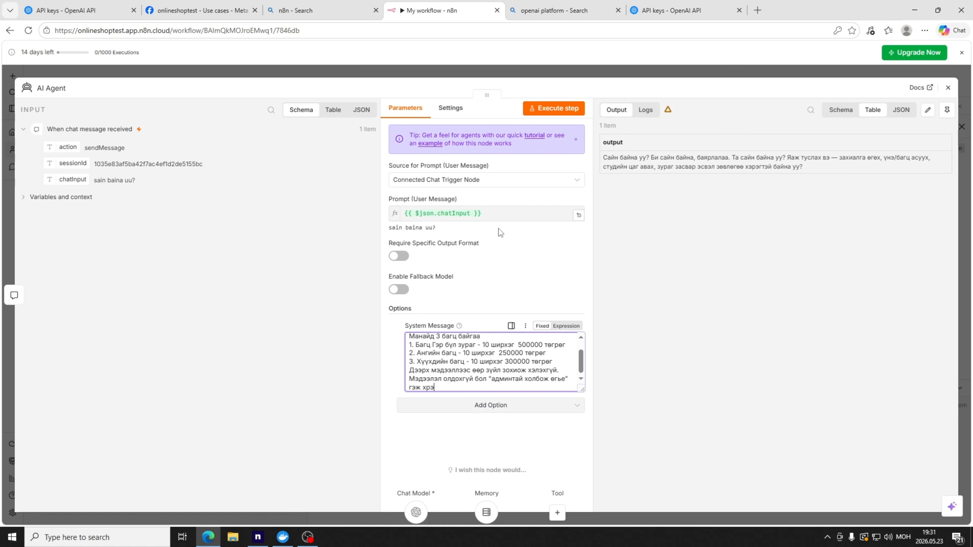
pyautogui.write('эрэй')
pyautogui.scroll(1, 513, 349)
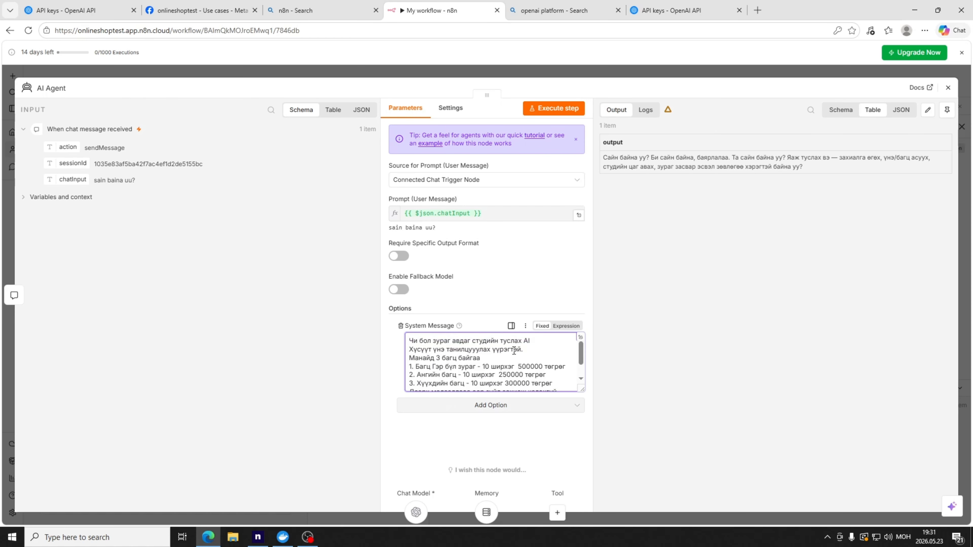
# Test the prompt in chat with a Mongolian greeting and a question about the family photo package
pyautogui.click(524, 72)
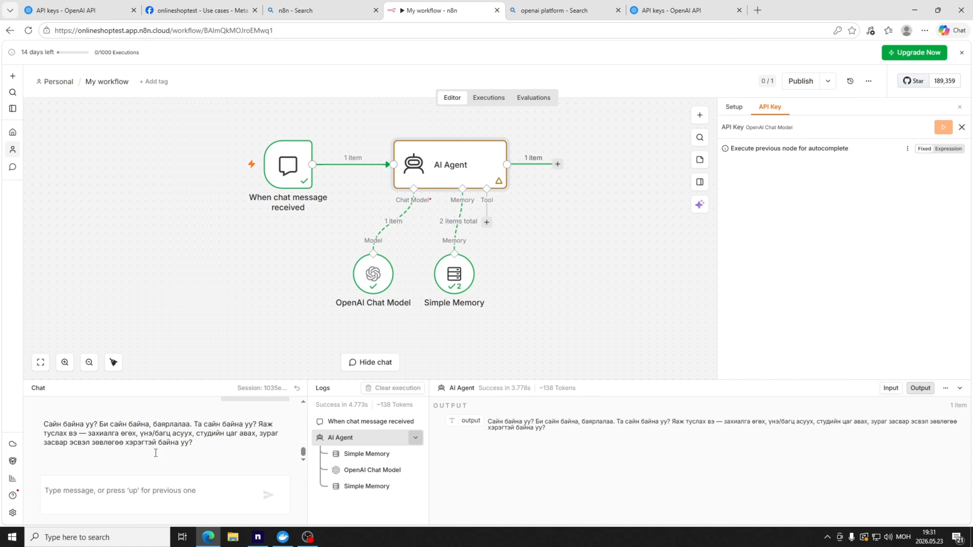
pyautogui.write('сайн байна уу?')
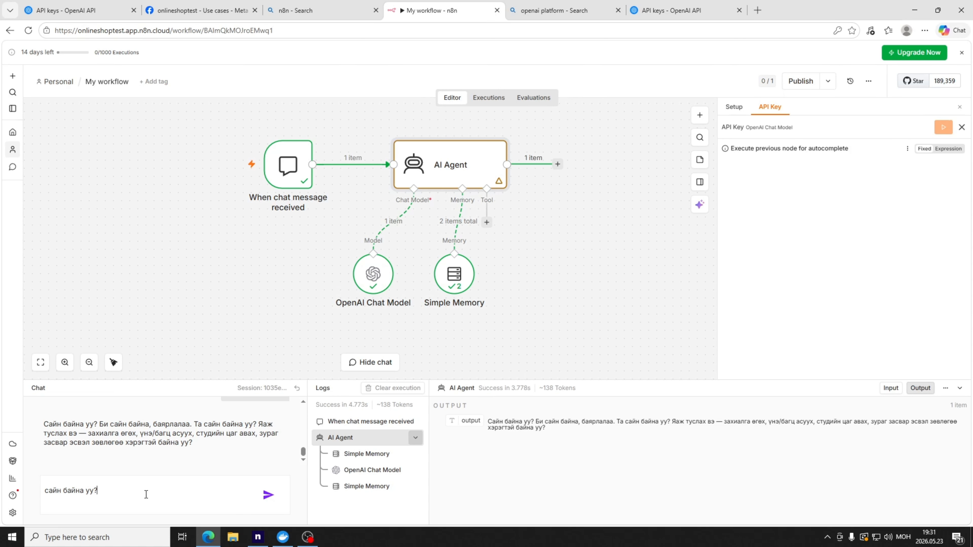
pyautogui.press('Return')
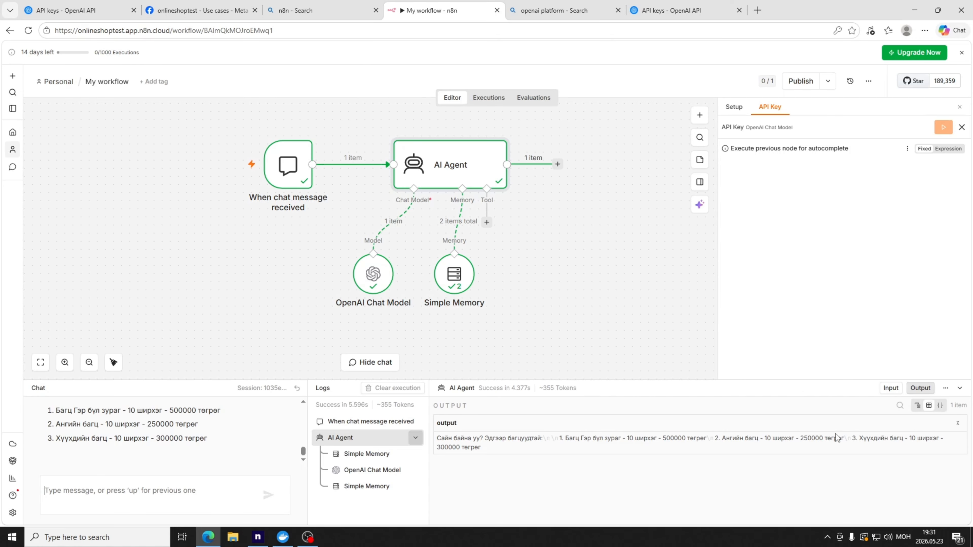
pyautogui.scroll(5, 153, 449)
pyautogui.scroll(-5, 154, 440)
pyautogui.write('Гэр бүл ')
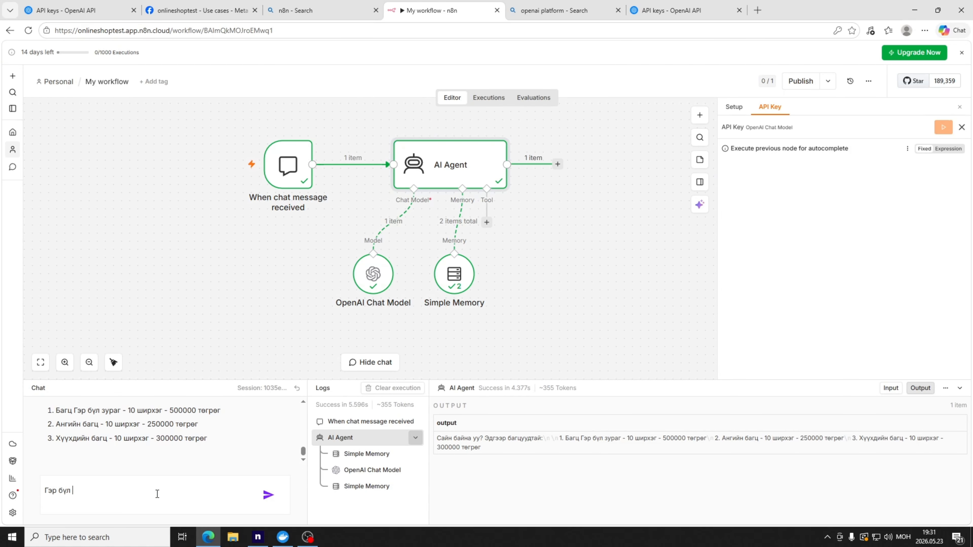
pyautogui.write('зураг гэдэг нь яадаг вэ?')
pyautogui.press('Return')
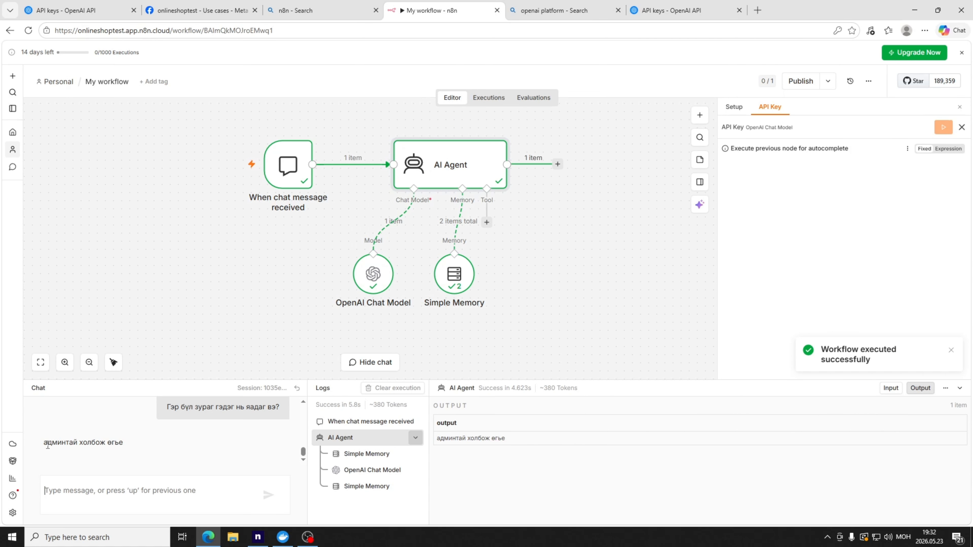
# Select the When chat message received node to show its received message in the logs
pyautogui.moveTo(52, 443); pyautogui.dragTo(115, 444)
pyautogui.click(145, 455)
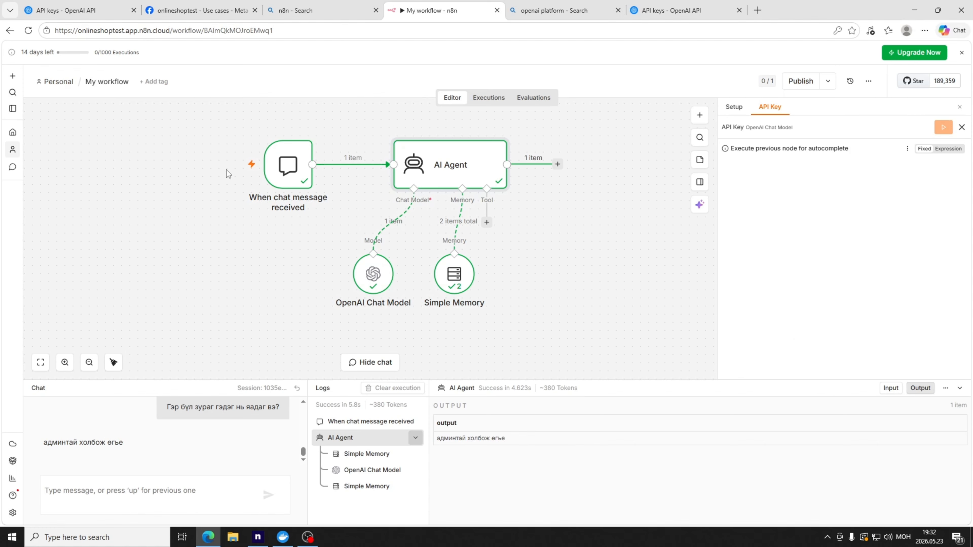
pyautogui.moveTo(296, 177)
pyautogui.moveTo(296, 177); pyautogui.dragTo(288, 176)
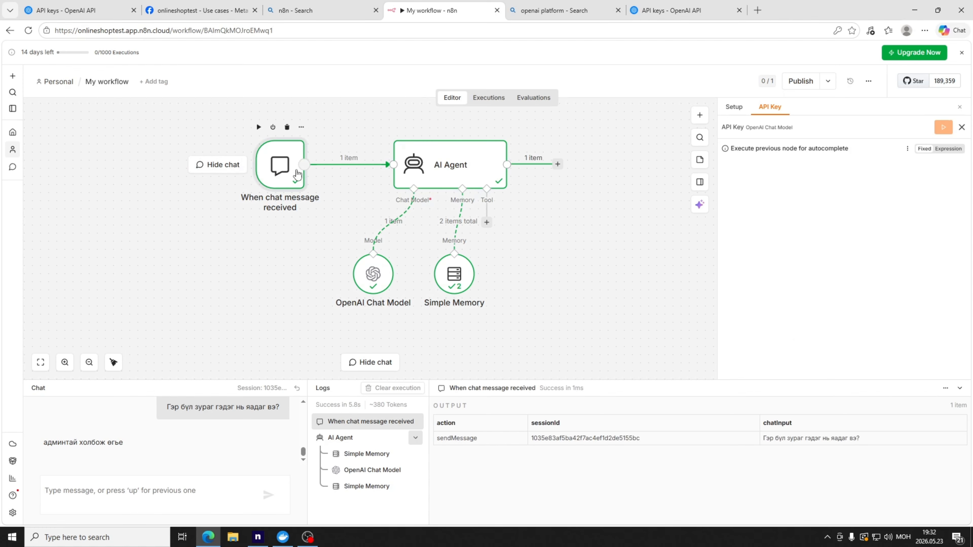
# Delete the closing lines of the AI Agent's system message
pyautogui.doubleClick(438, 180)
pyautogui.scroll(-5, 480, 383)
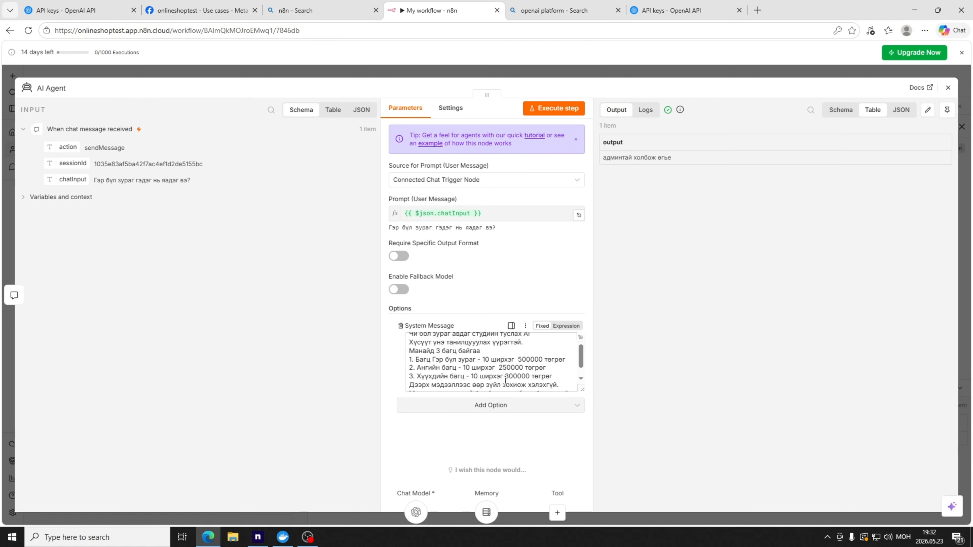
pyautogui.moveTo(480, 383); pyautogui.dragTo(410, 366)
pyautogui.press('BackSpace')
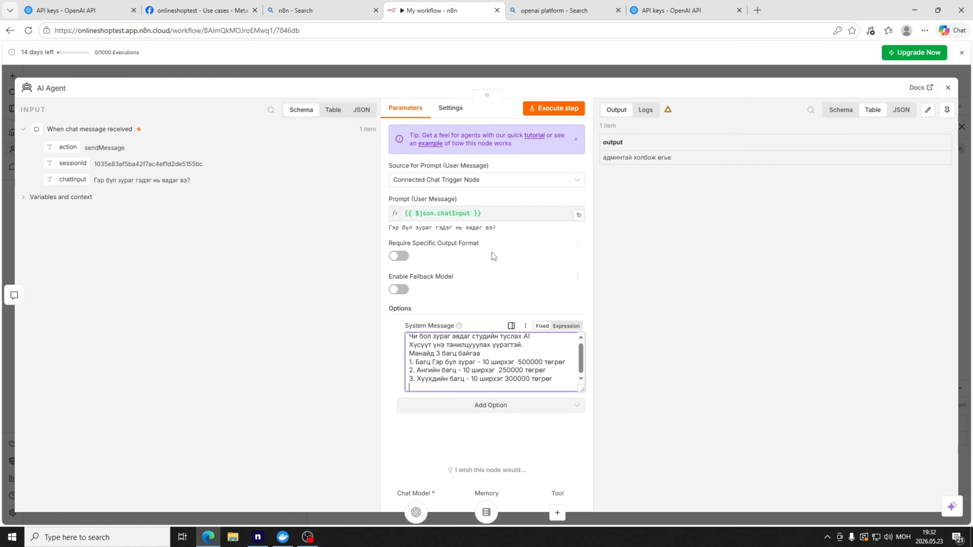
pyautogui.click(532, 71)
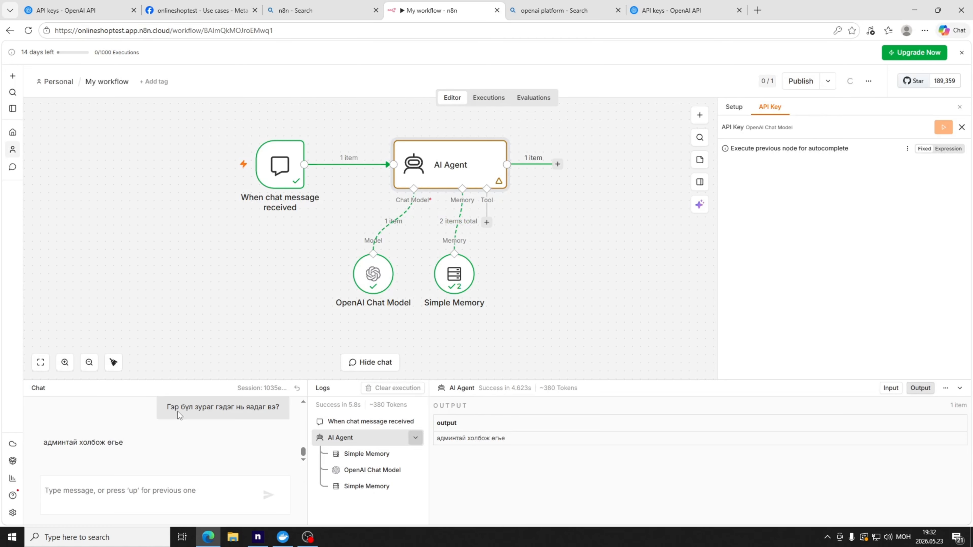
# Resend the family-photo question in the test chat
pyautogui.moveTo(173, 406); pyautogui.dragTo(286, 417)
pyautogui.click(219, 473)
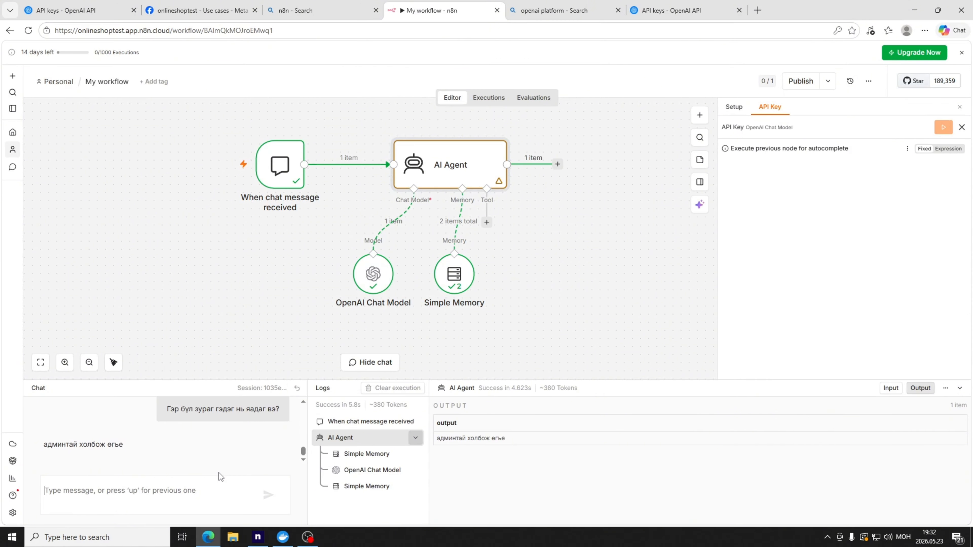
pyautogui.write('Гэр бүл зураг гэдэг нь ядаг вэ?')
pyautogui.press('Return')
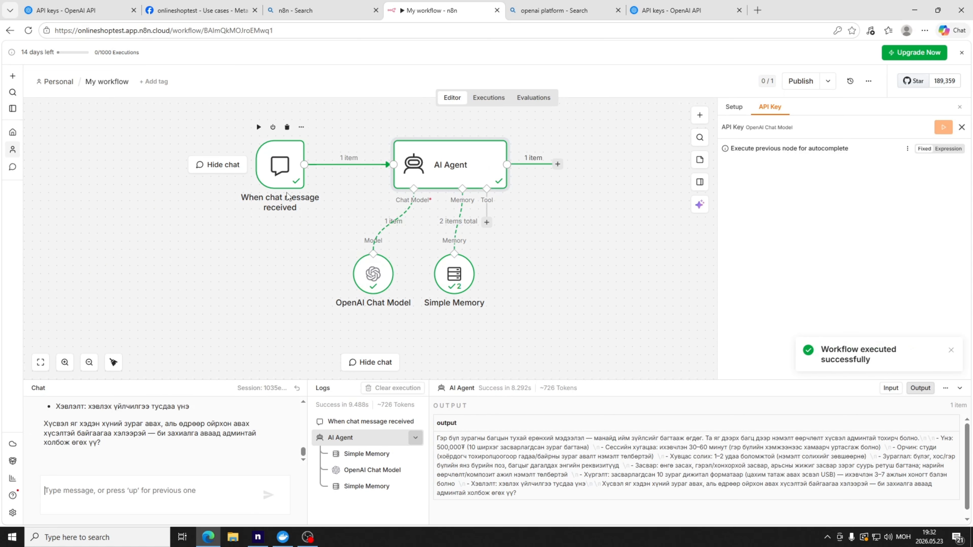
# Read through the agent's detailed package reply, including its price line
pyautogui.scroll(3, 158, 436)
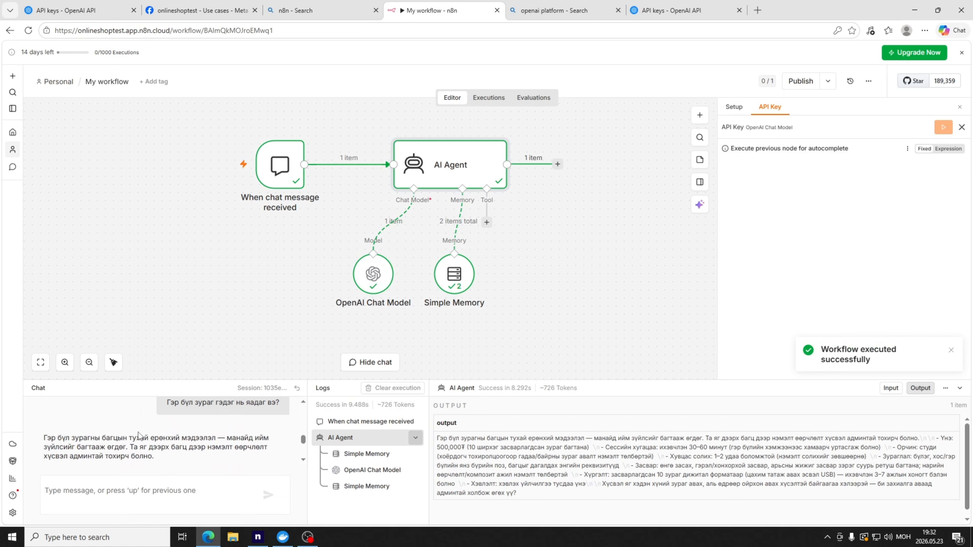
pyautogui.scroll(-2, 158, 437)
pyautogui.scroll(2, 158, 436)
pyautogui.moveTo(58, 444); pyautogui.dragTo(224, 445)
pyautogui.scroll(-1, 91, 449)
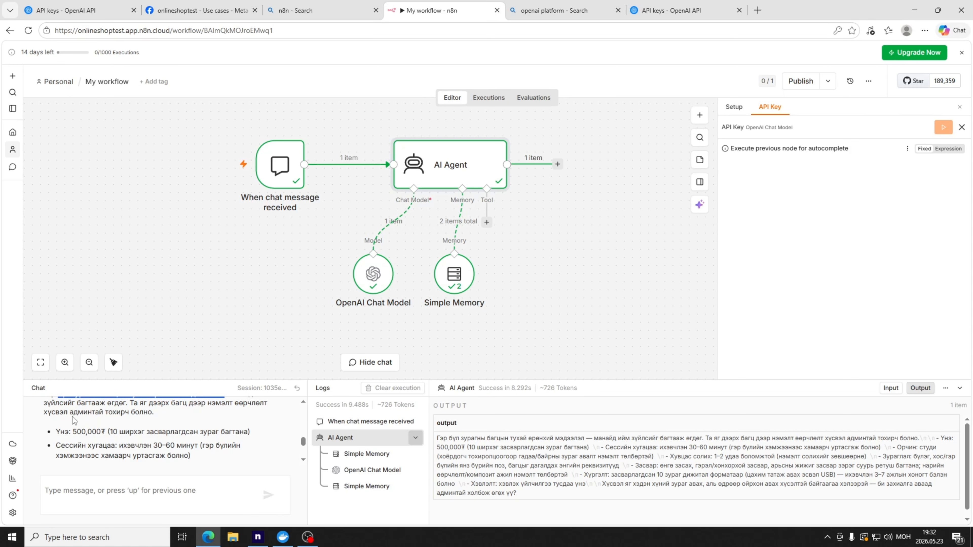
pyautogui.moveTo(65, 433); pyautogui.dragTo(236, 434)
pyautogui.click(204, 434)
pyautogui.click(235, 434)
# Select the OpenAI Chat Model node to see its input and output in the logs
pyautogui.scroll(-1, 111, 418)
pyautogui.scroll(-3, 89, 437)
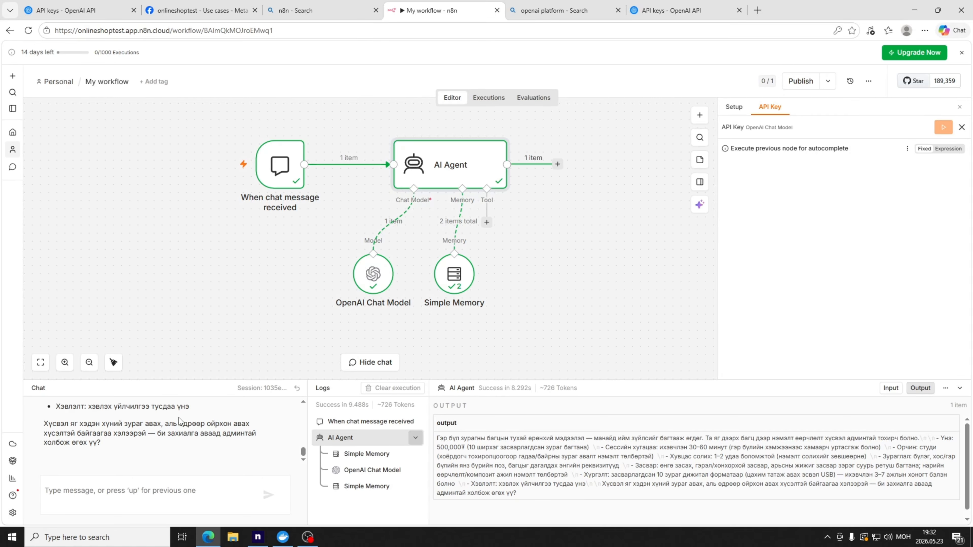
pyautogui.scroll(1, 166, 447)
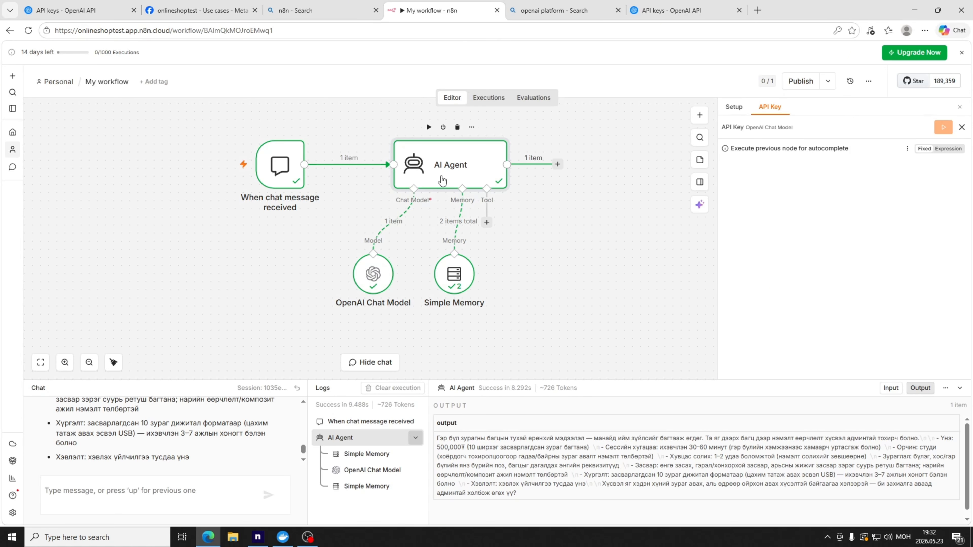
pyautogui.scroll(-1, 181, 432)
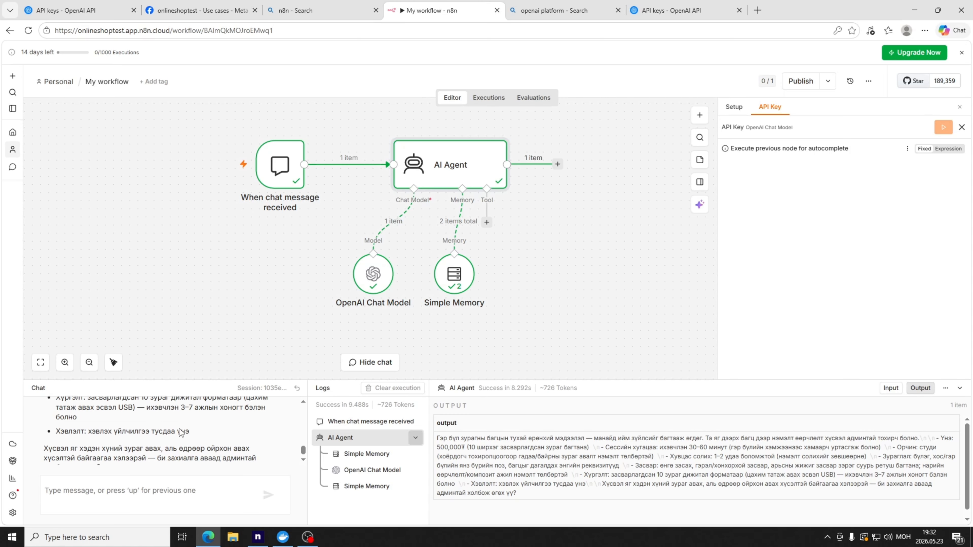
pyautogui.scroll(-1, 181, 432)
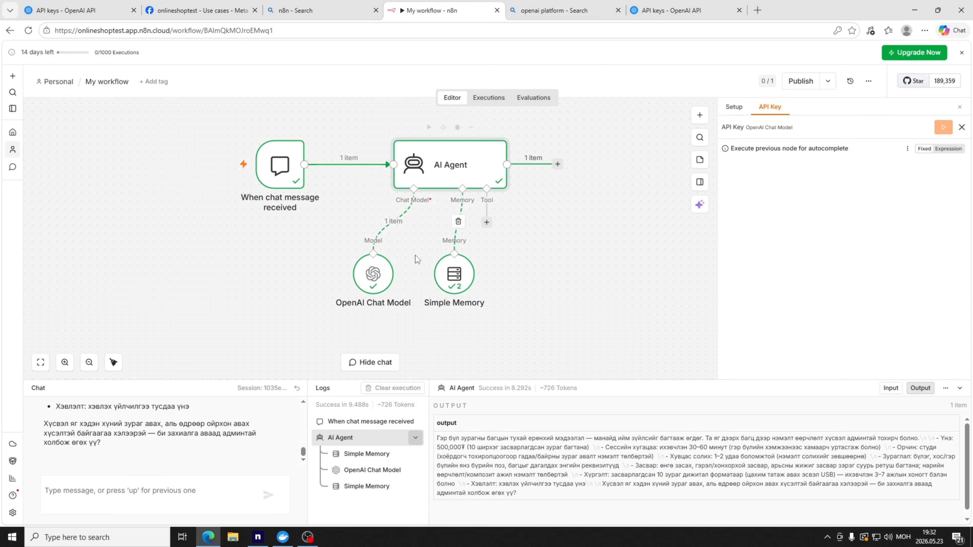
pyautogui.scroll(2, 140, 443)
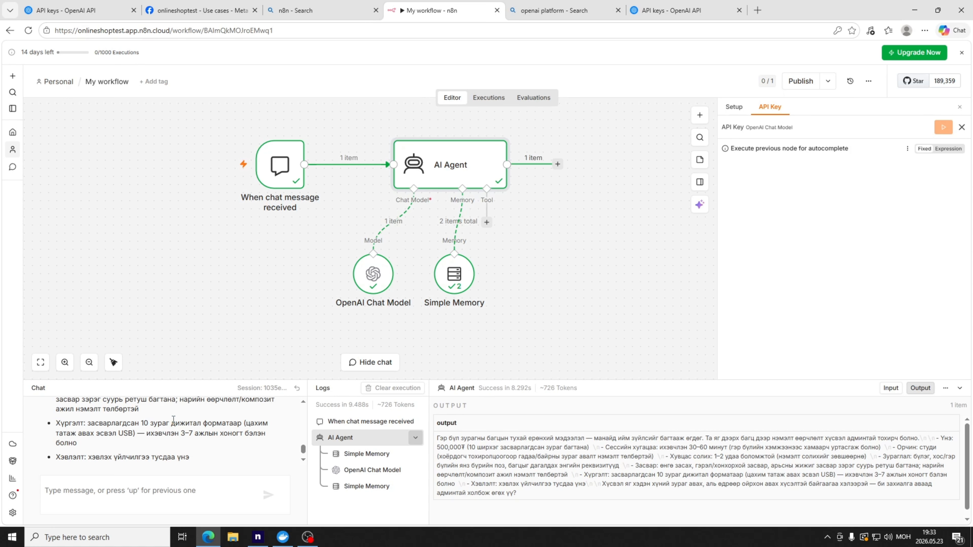
pyautogui.moveTo(383, 274); pyautogui.dragTo(391, 274)
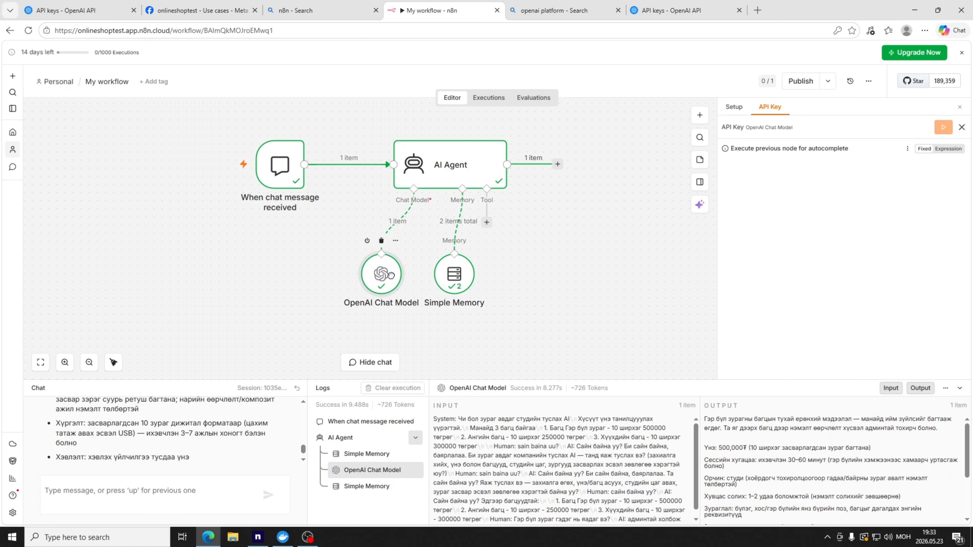
# Add a new line at the end of the AI Agent's system message
pyautogui.doubleClick(414, 165)
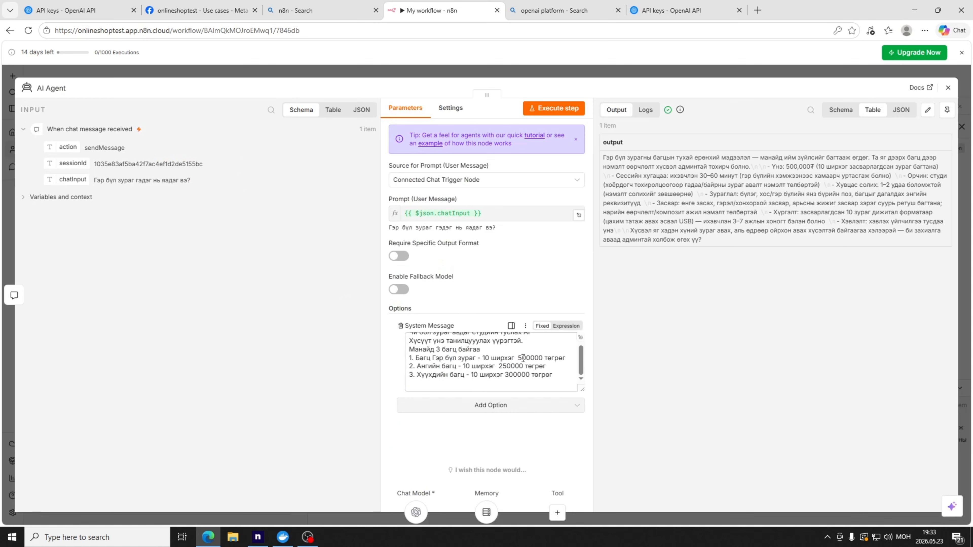
pyautogui.click(552, 377)
pyautogui.press('Return')
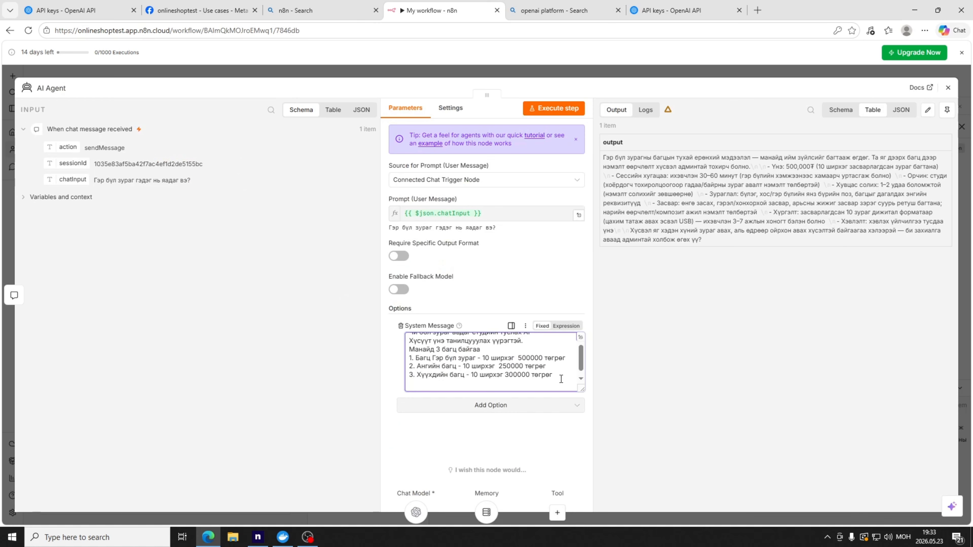
pyautogui.click(561, 71)
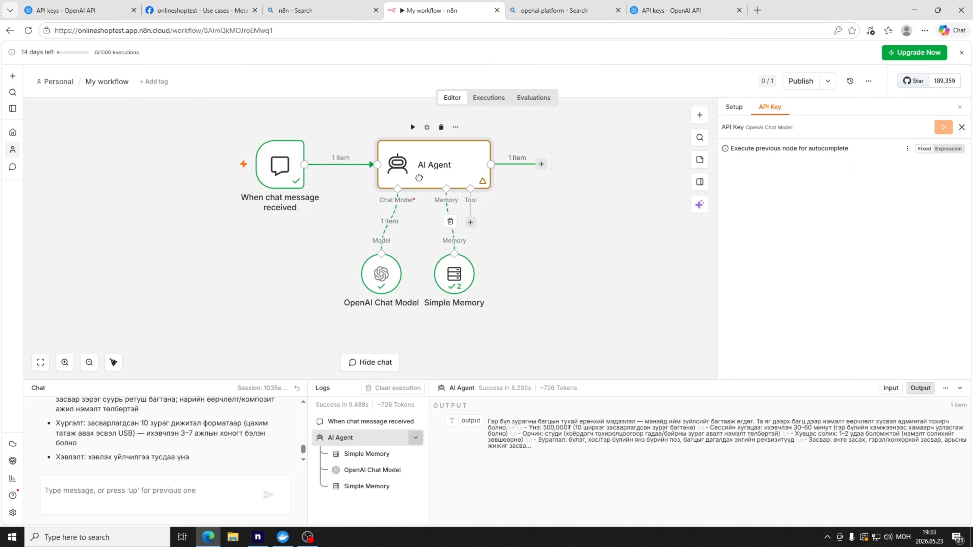
# Check the agent's memory logs and output, then delete the chat message trigger
pyautogui.doubleClick(441, 158)
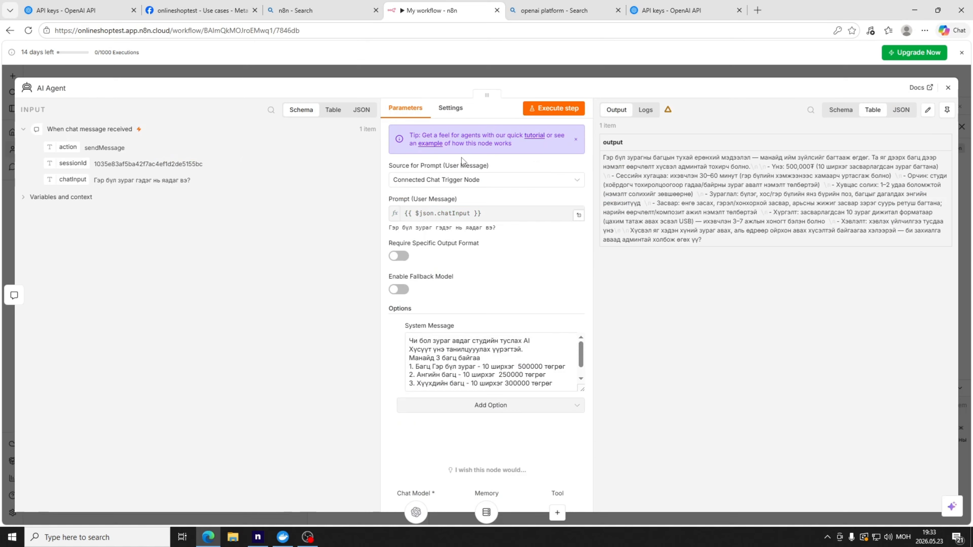
pyautogui.click(646, 110)
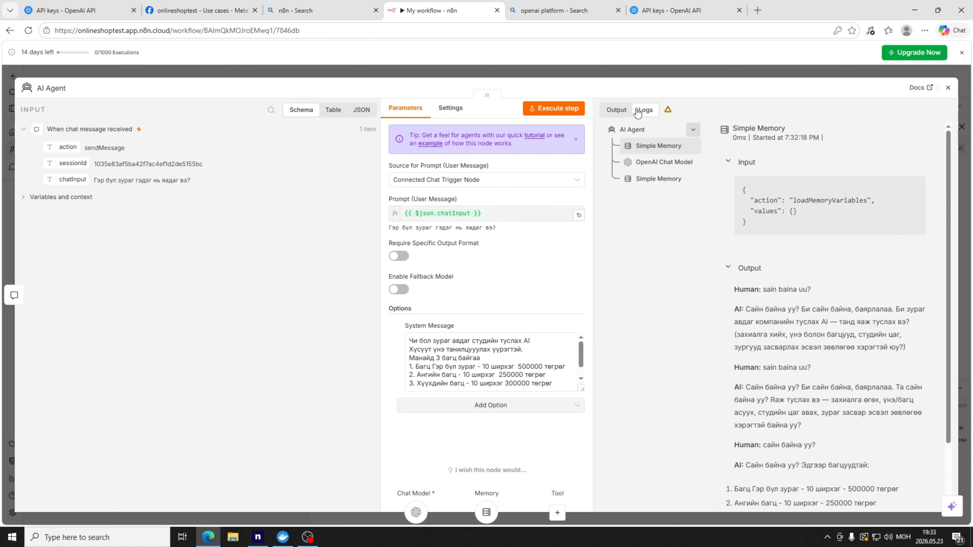
pyautogui.click(621, 111)
pyautogui.click(590, 73)
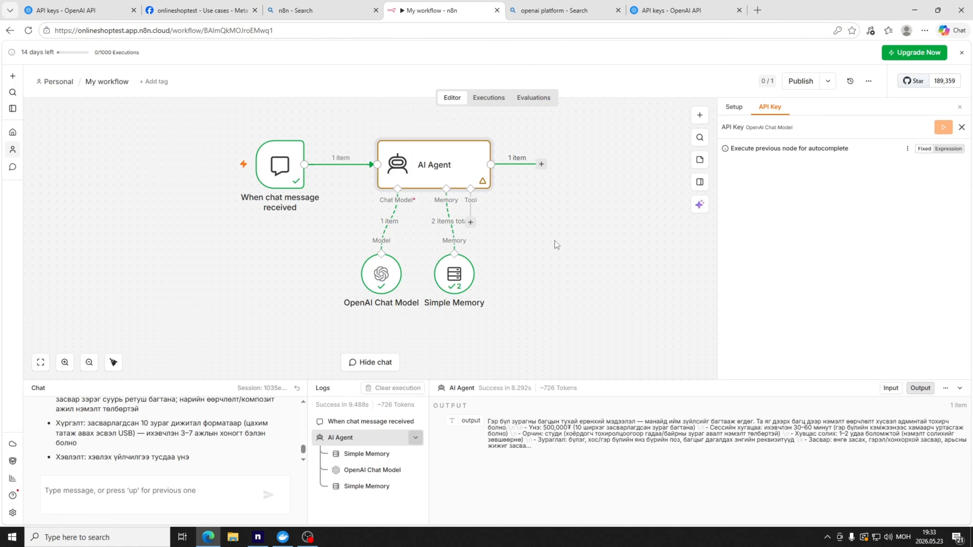
pyautogui.click(281, 189)
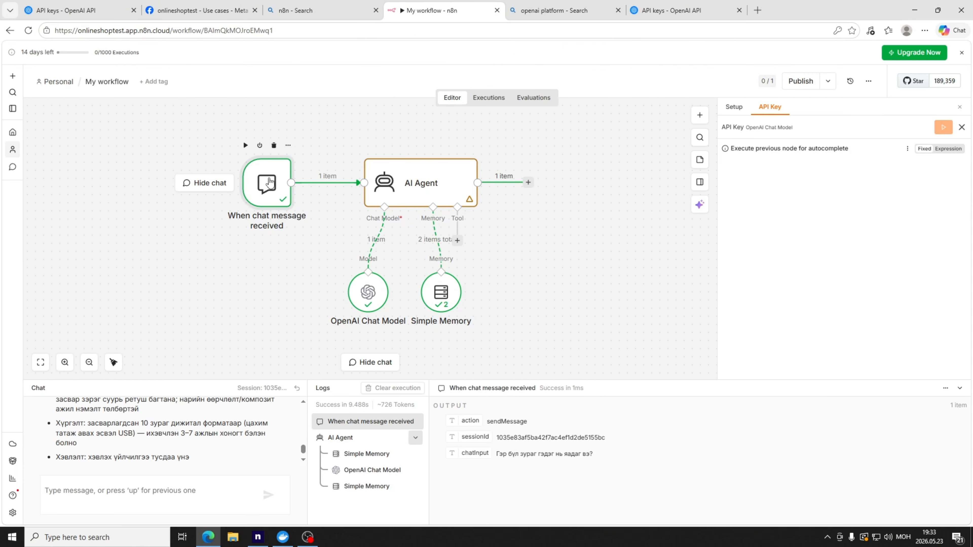
pyautogui.press('Delete')
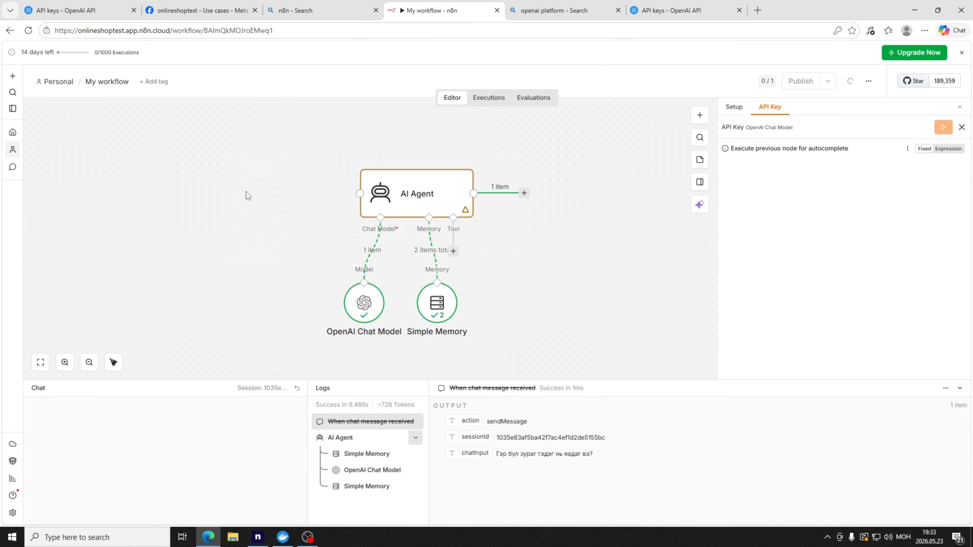
# Add a Webhook trigger and move it clear of the AI Agent
pyautogui.rightClick(246, 191)
pyautogui.click(263, 197)
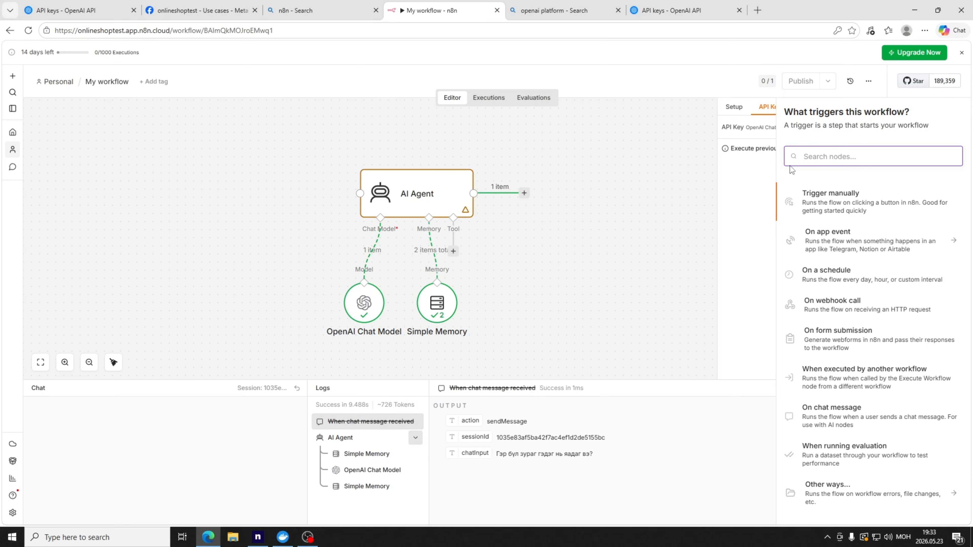
pyautogui.write('цумх')
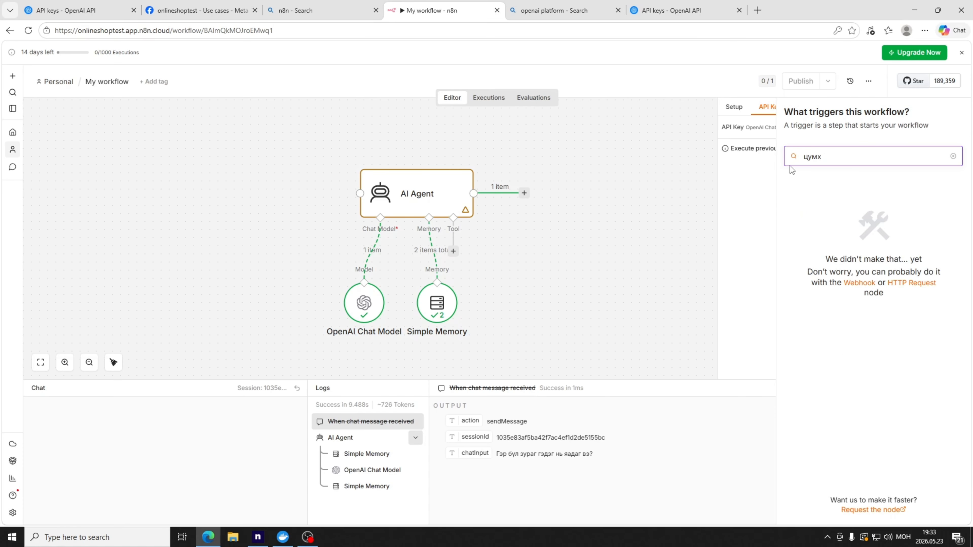
pyautogui.press('BackSpace')
pyautogui.press('BackSpace')
pyautogui.press('BackSpace')
pyautogui.press('BackSpace')
pyautogui.hotkey('alt', 'shift')
pyautogui.write('webhook')
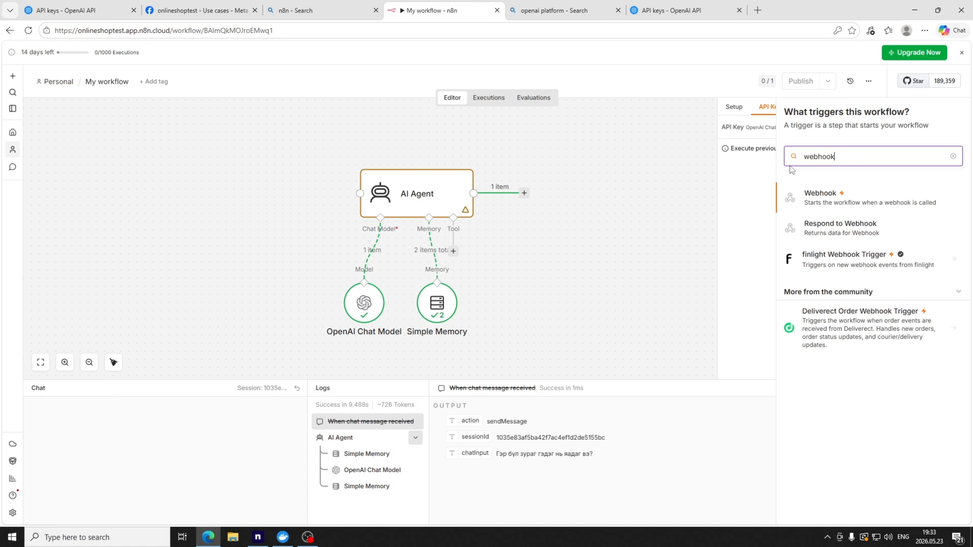
pyautogui.click(834, 196)
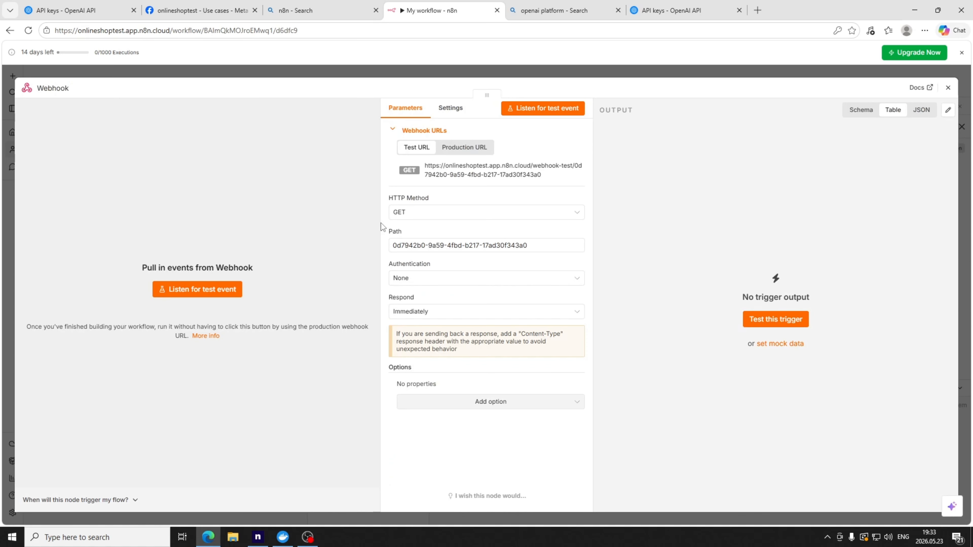
pyautogui.press('Escape')
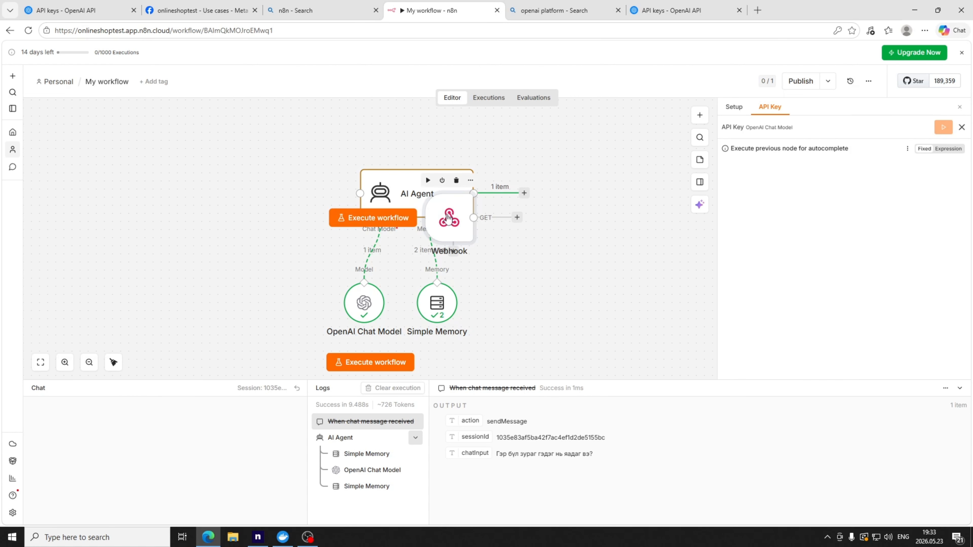
pyautogui.moveTo(448, 216); pyautogui.dragTo(330, 191)
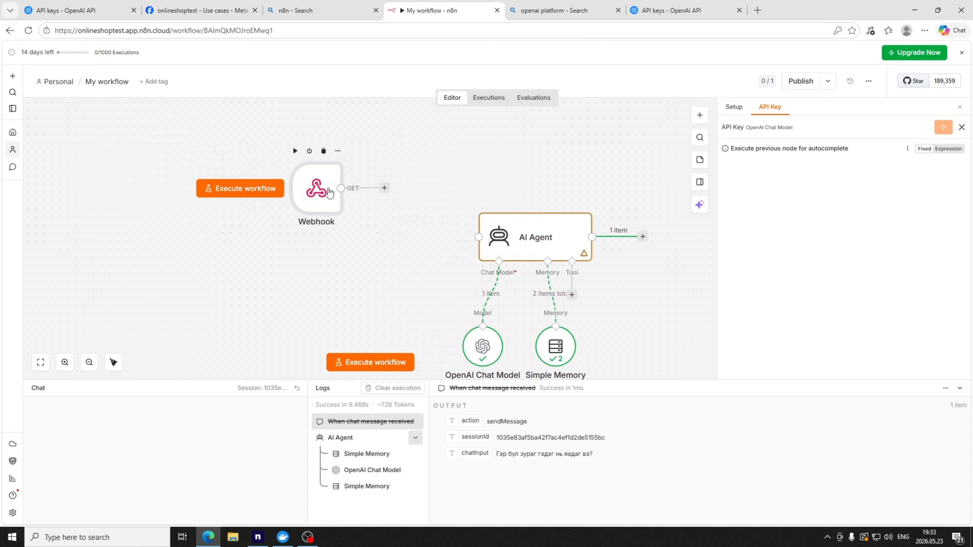
pyautogui.doubleClick(330, 191)
pyautogui.press('Escape')
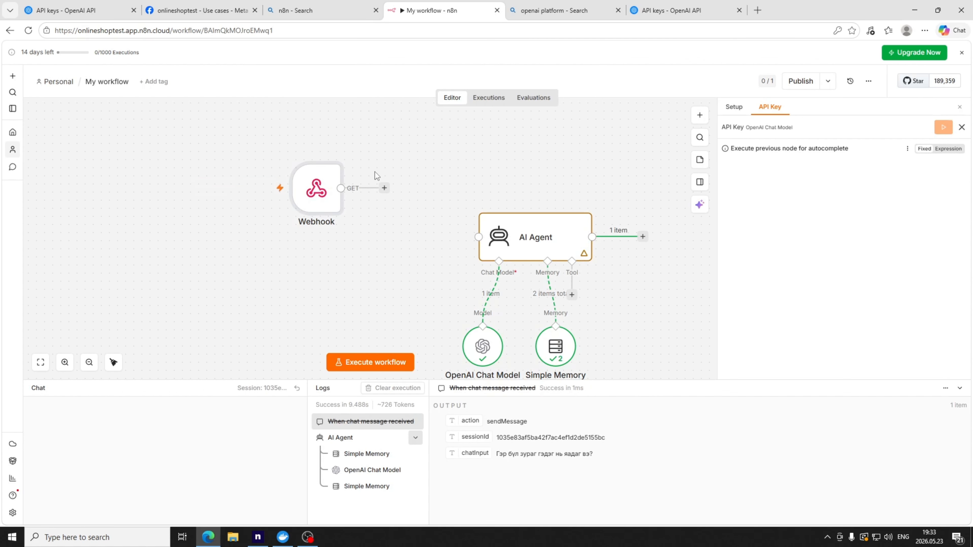
# Add a Respond to Webhook node after the Webhook trigger
pyautogui.click(384, 188)
pyautogui.write('b')
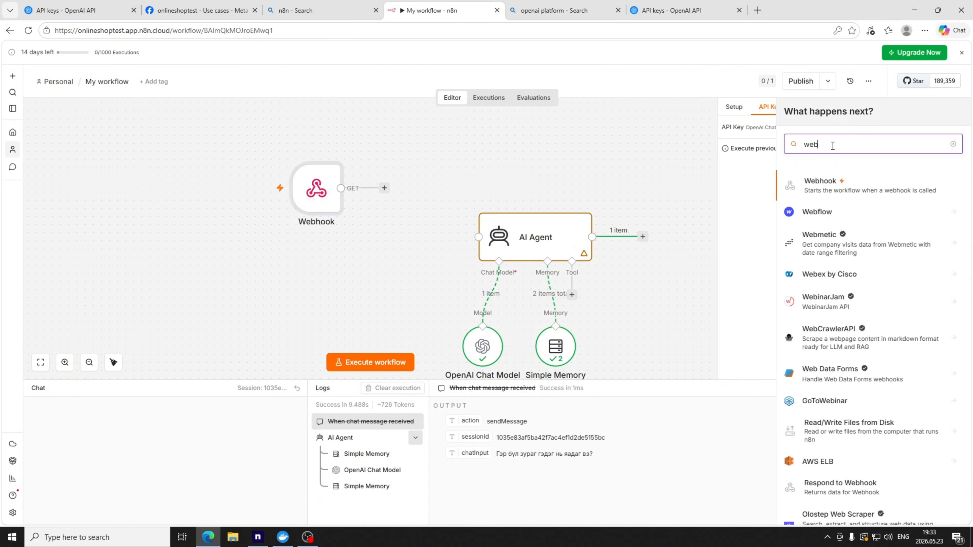
pyautogui.write('hook')
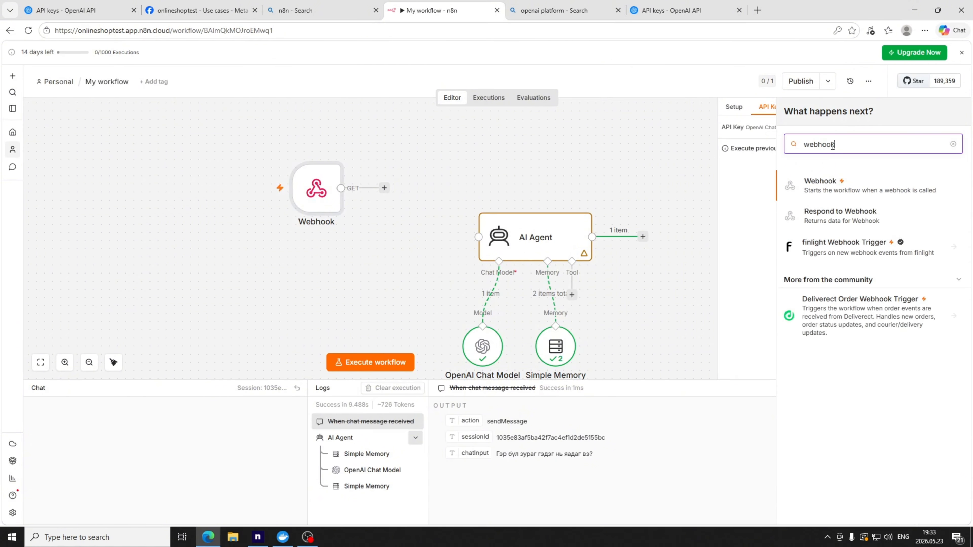
pyautogui.click(852, 226)
pyautogui.click(419, 72)
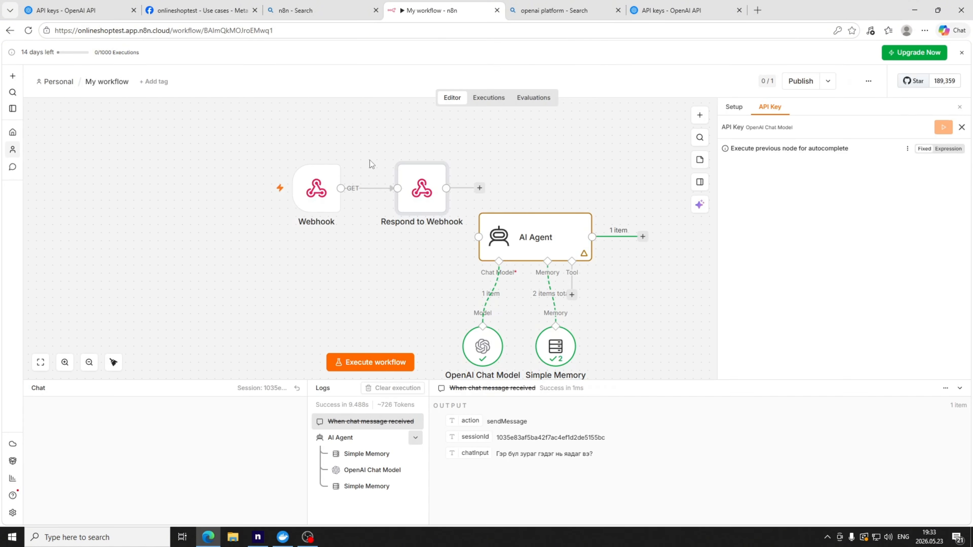
# Arrange the Webhook, Respond to Webhook and AI Agent nodes neatly on the canvas
pyautogui.moveTo(329, 197); pyautogui.dragTo(279, 172)
pyautogui.moveTo(428, 198); pyautogui.dragTo(380, 173)
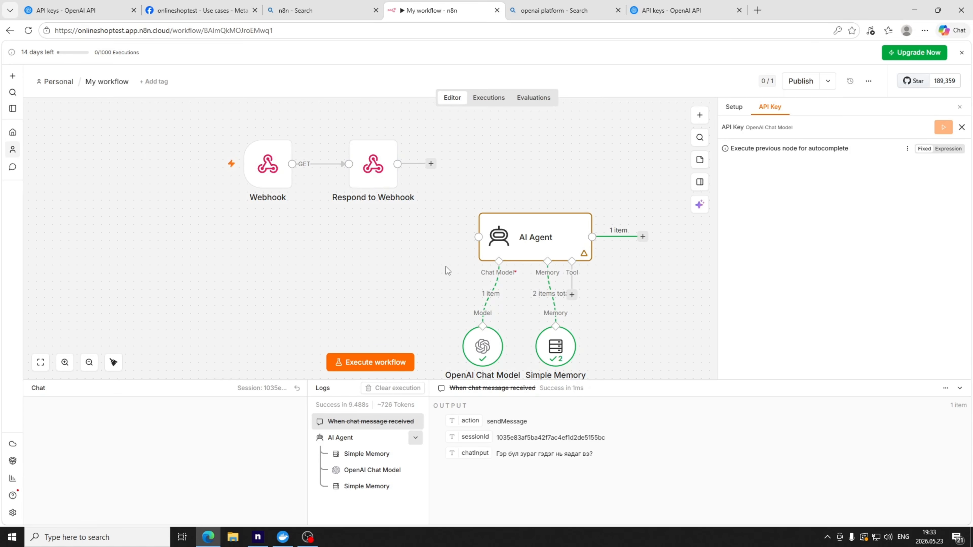
pyautogui.moveTo(527, 237)
pyautogui.mouseDown()
pyautogui.moveTo(542, 258)
pyautogui.moveTo(527, 244)
pyautogui.moveTo(527, 252)
pyautogui.mouseUp()
# Nudge the Simple Memory node left, then search Bing for 'facebook developer'
pyautogui.moveTo(556, 346); pyautogui.dragTo(540, 346)
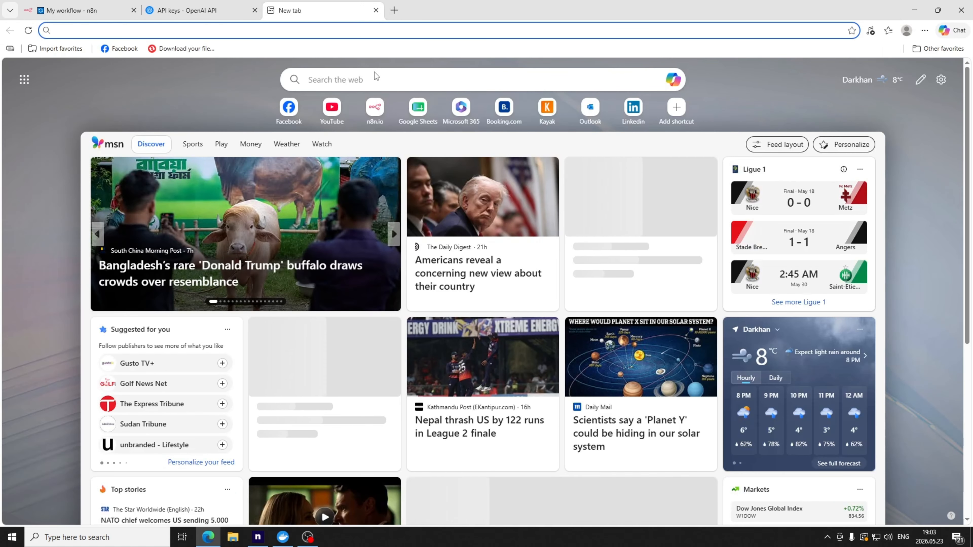
pyautogui.write('facebook de')
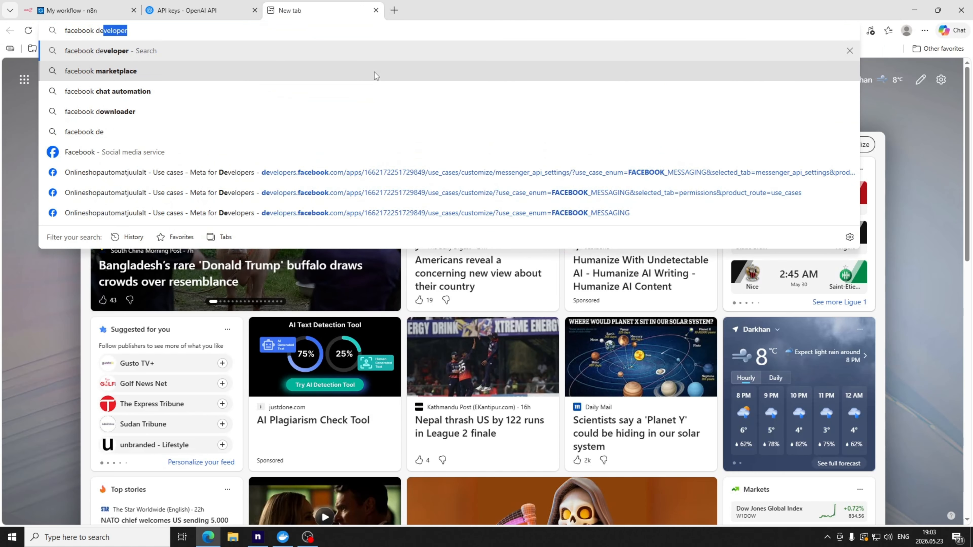
pyautogui.write('veloper')
pyautogui.press('Return')
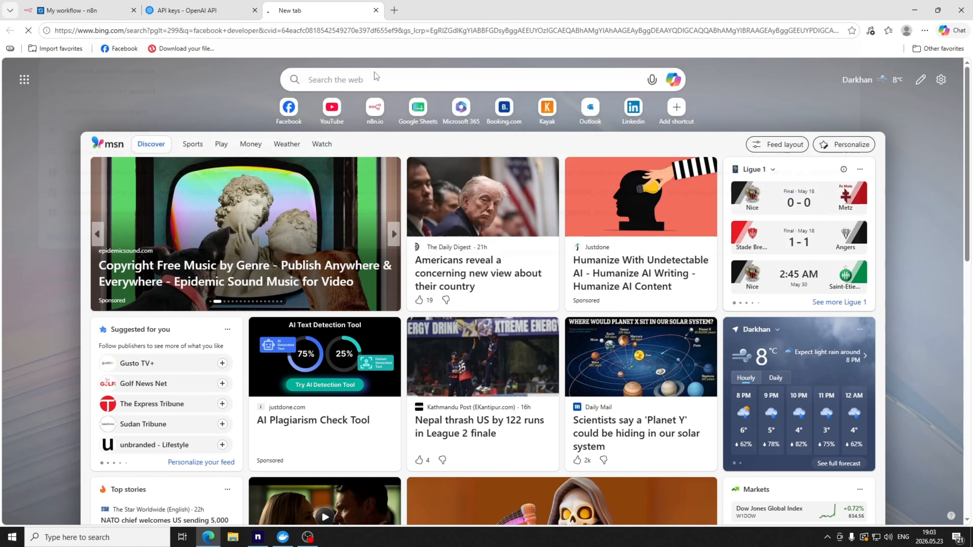
# Open the Meta for Developers result and close the Bing results tab
pyautogui.scroll(-1, 226, 188)
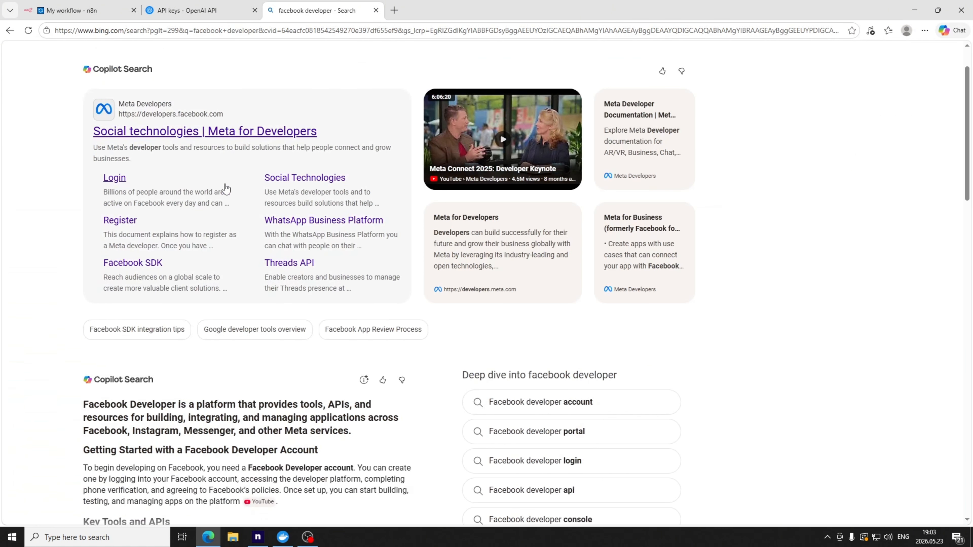
pyautogui.scroll(1, 226, 188)
pyautogui.click(152, 196)
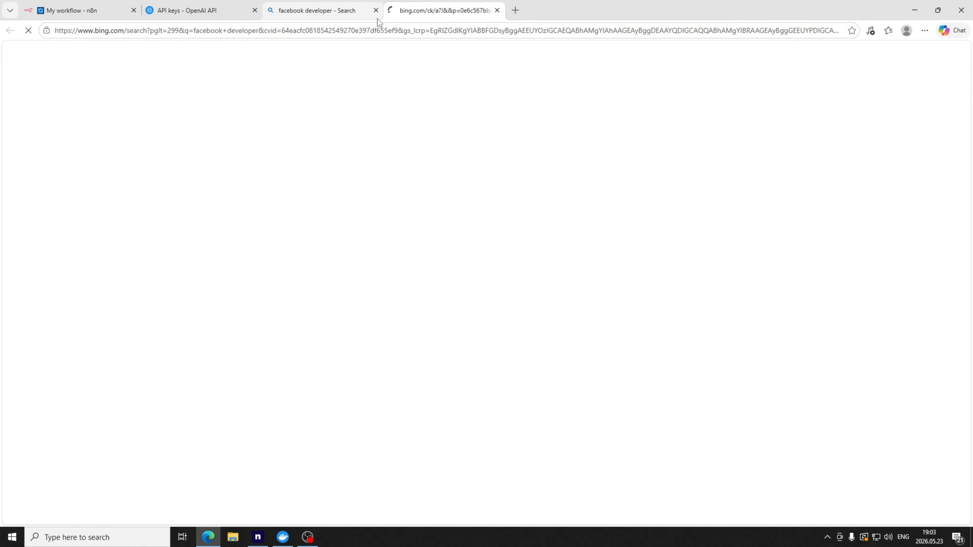
pyautogui.click(376, 10)
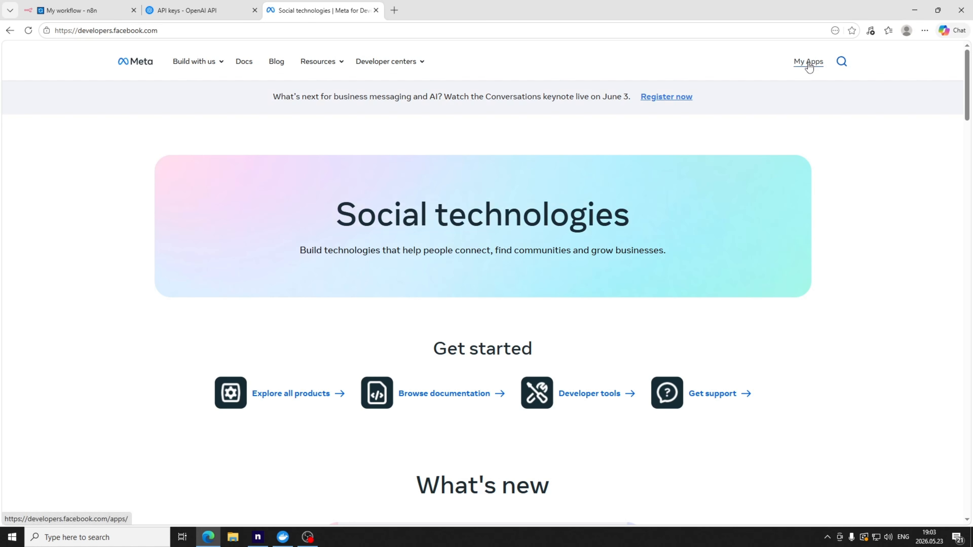
# Start a new app in My Apps named 'onlineshoptest'
pyautogui.click(808, 63)
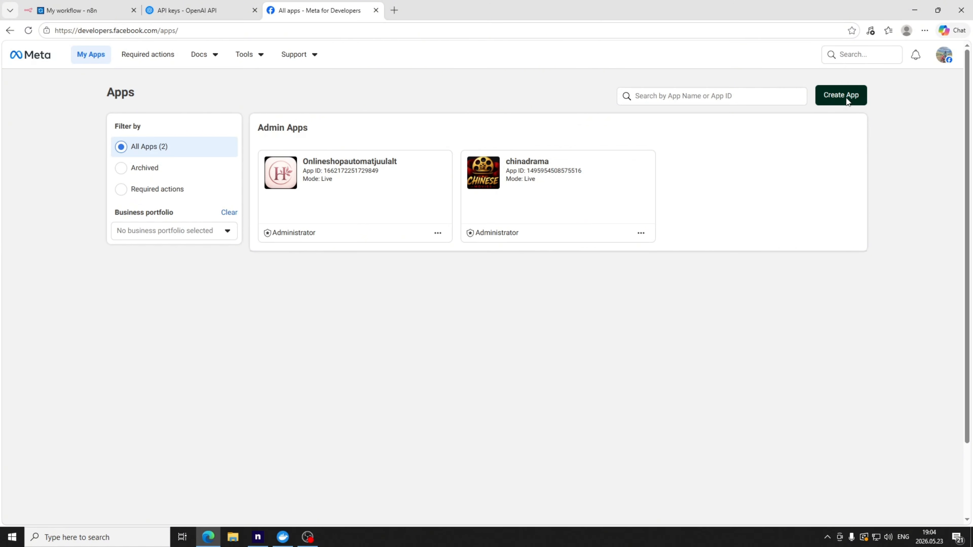
pyautogui.click(846, 98)
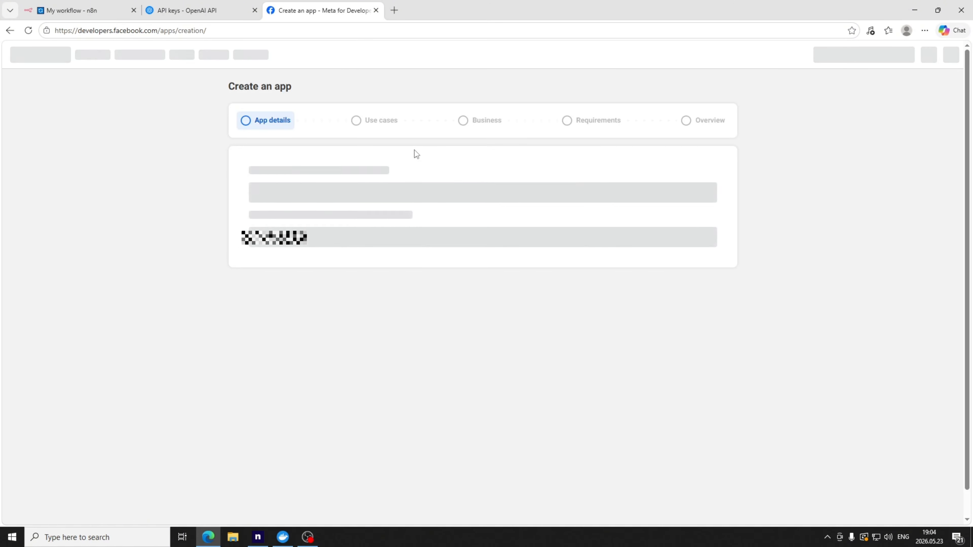
pyautogui.click(297, 183)
pyautogui.write('onlihne')
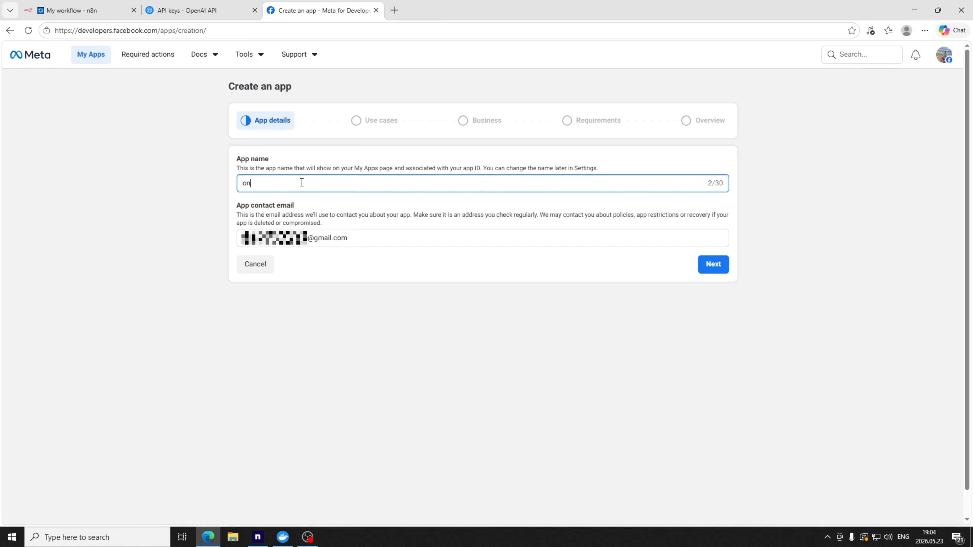
pyautogui.press('BackSpace')
pyautogui.press('BackSpace')
pyautogui.press('BackSpace')
pyautogui.write('nesh')
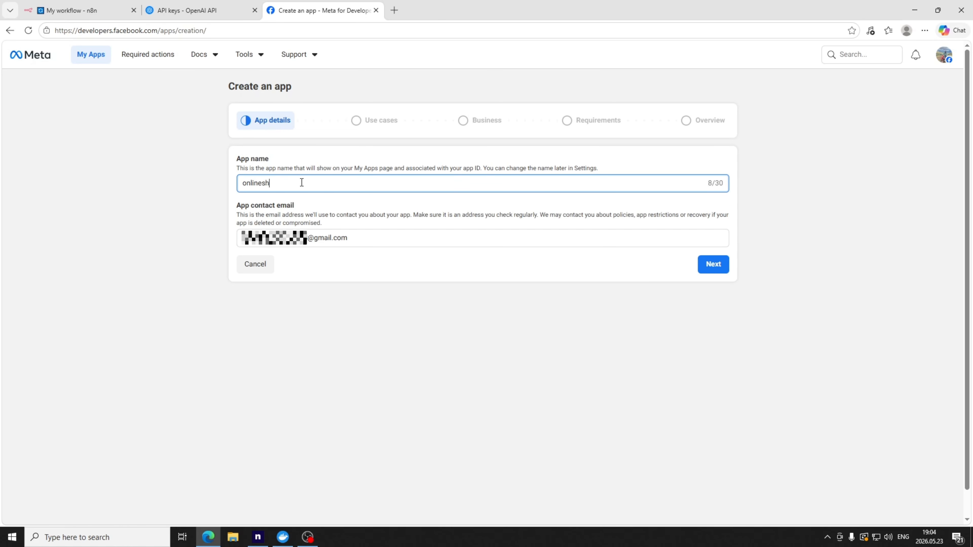
pyautogui.write('optest')
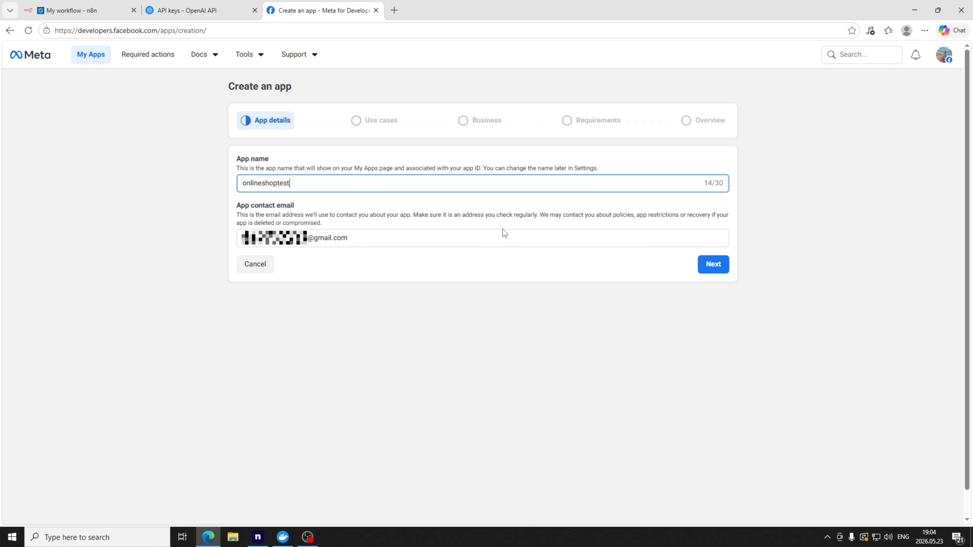
pyautogui.click(598, 238)
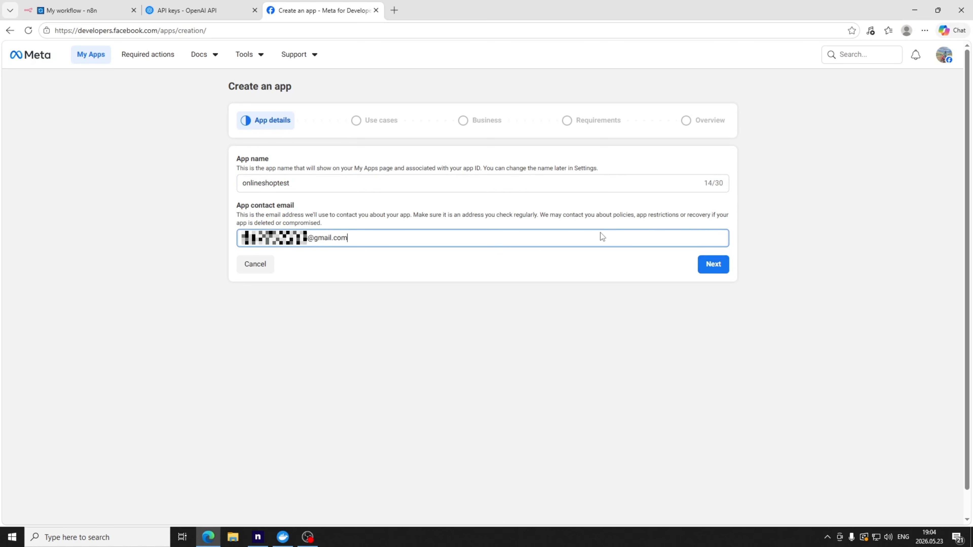
pyautogui.click(714, 268)
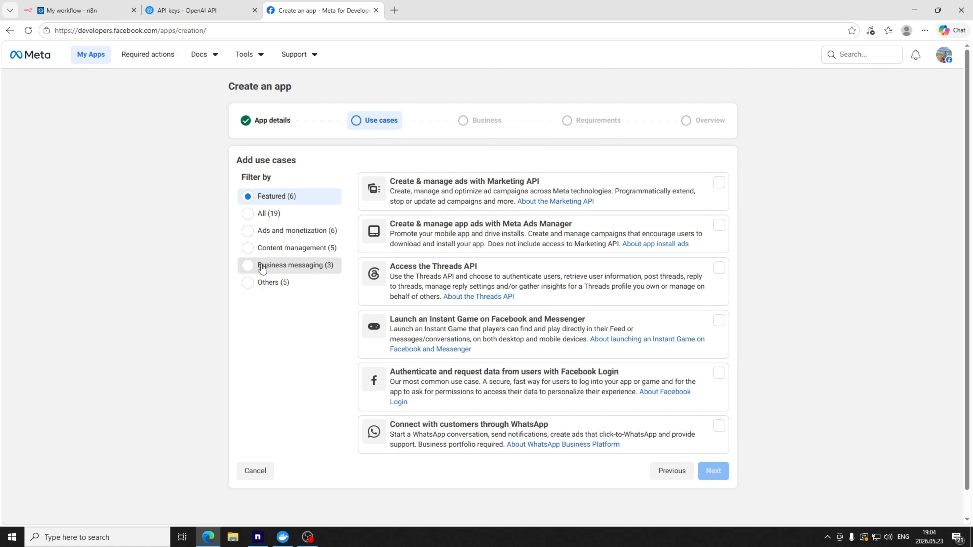
# Choose the Messenger customer engagement use case with no business portfolio, and create the app
pyautogui.click(270, 265)
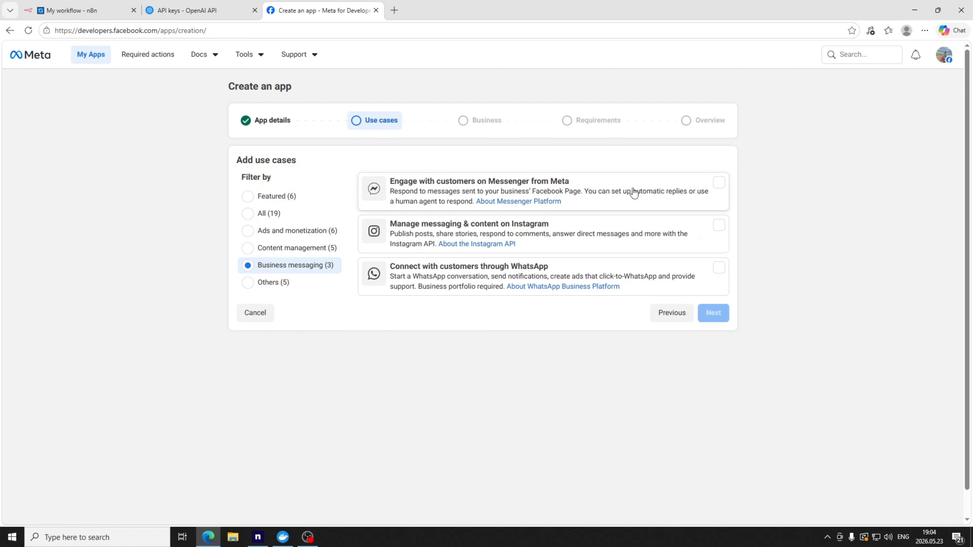
pyautogui.click(711, 196)
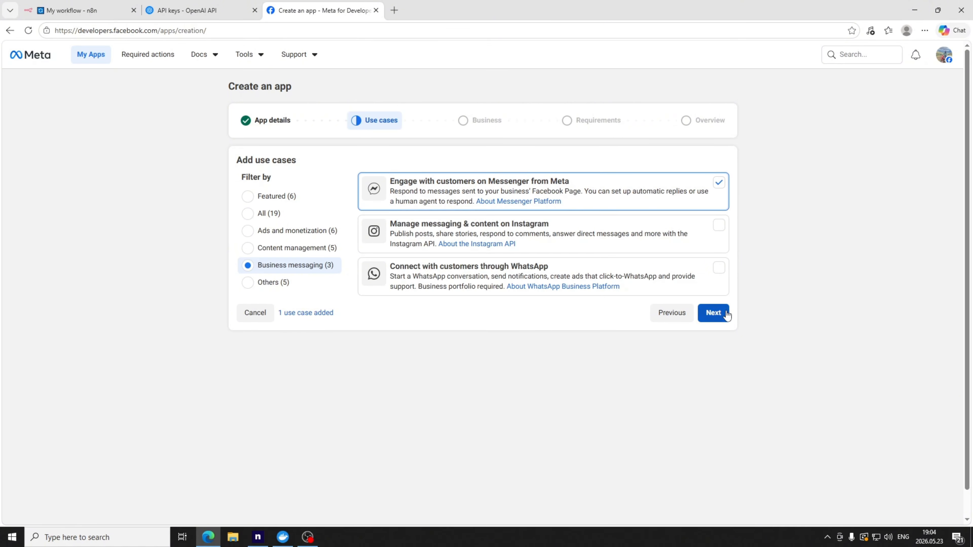
pyautogui.click(714, 313)
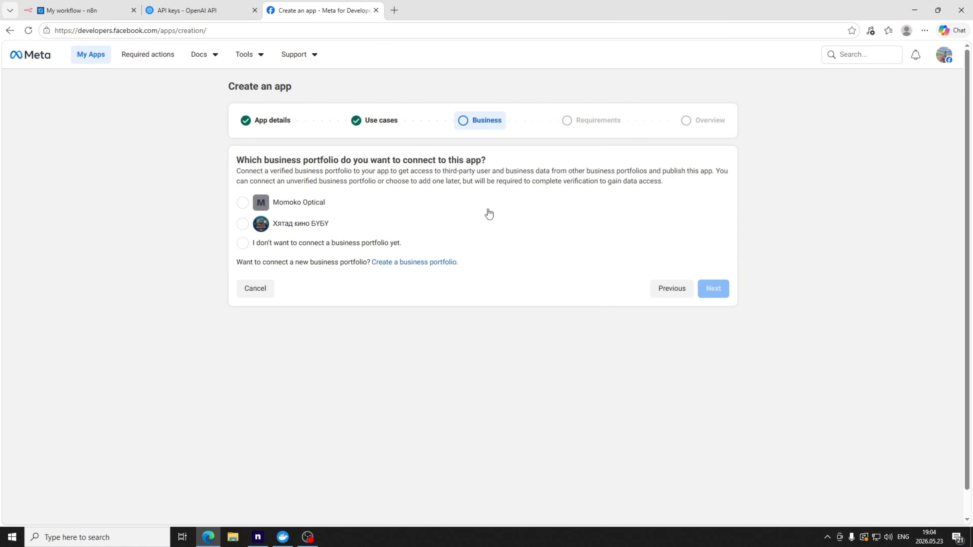
pyautogui.click(243, 243)
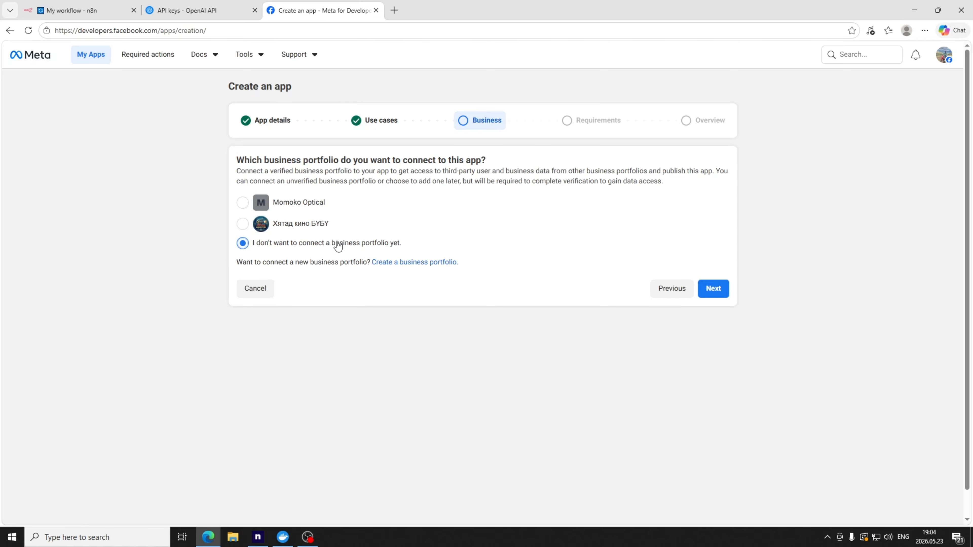
pyautogui.click(722, 291)
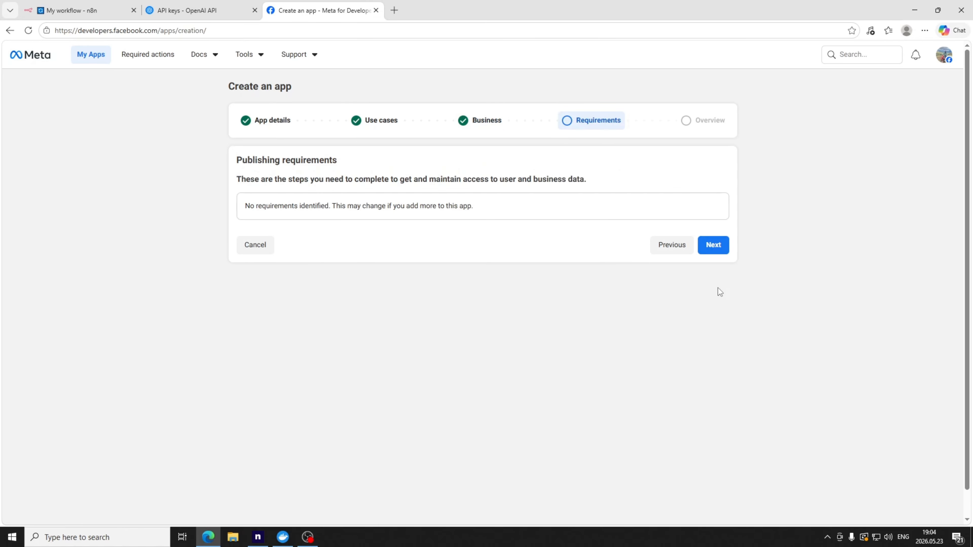
pyautogui.click(713, 248)
pyautogui.scroll(-1, 360, 239)
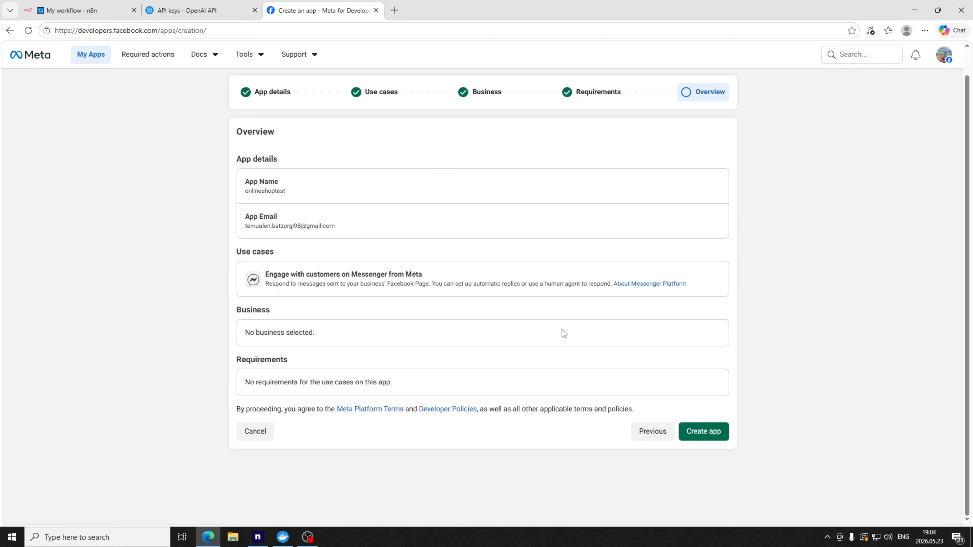
pyautogui.click(714, 431)
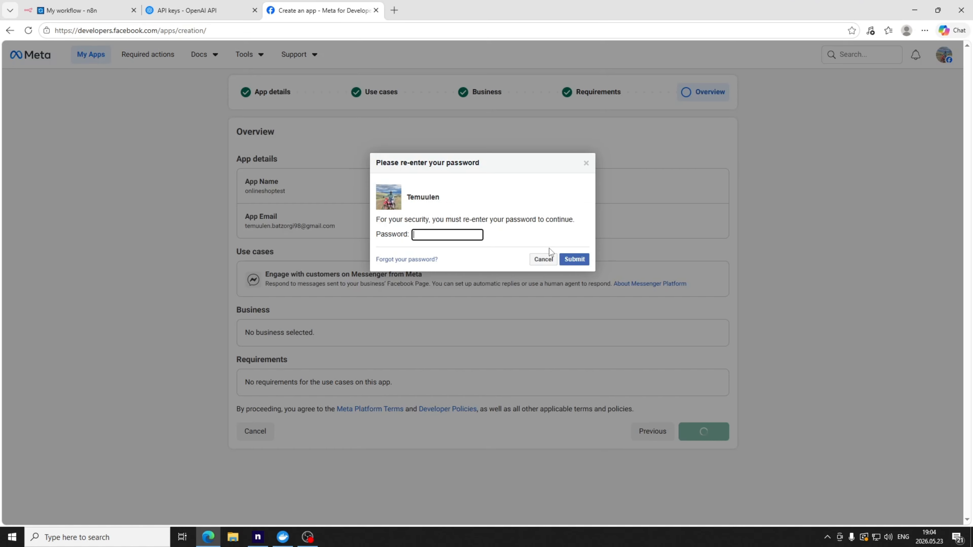
# Confirm the account password, then open the onlineshoptest app's Use cases page
pyautogui.write('•••••••••')
pyautogui.press('Return')
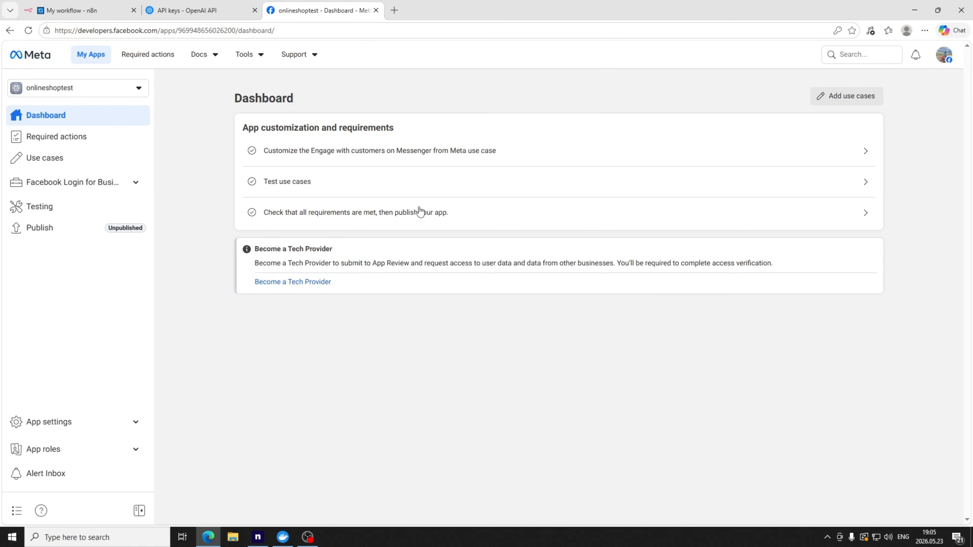
pyautogui.click(45, 166)
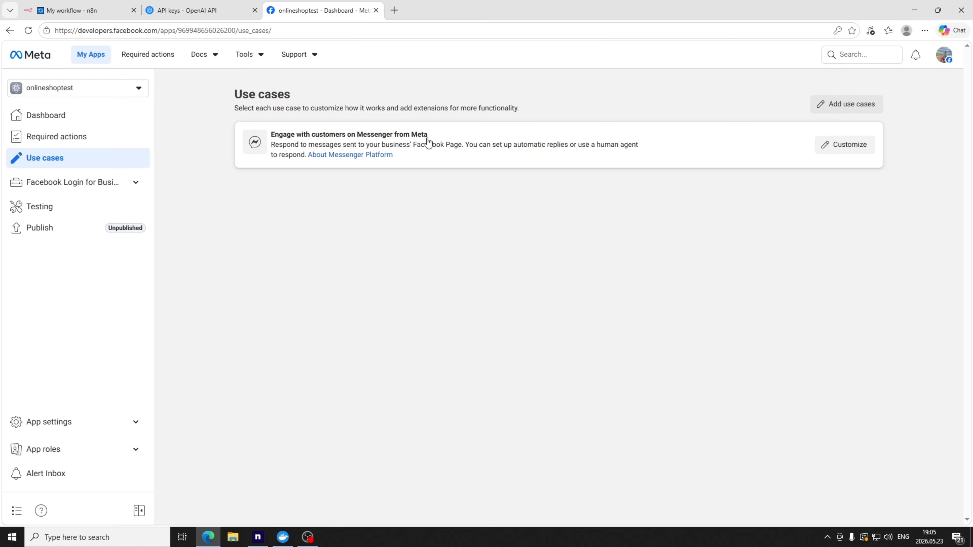
# Customize the Messenger use case and go to the Callback URL field under Configure webhooks
pyautogui.click(836, 151)
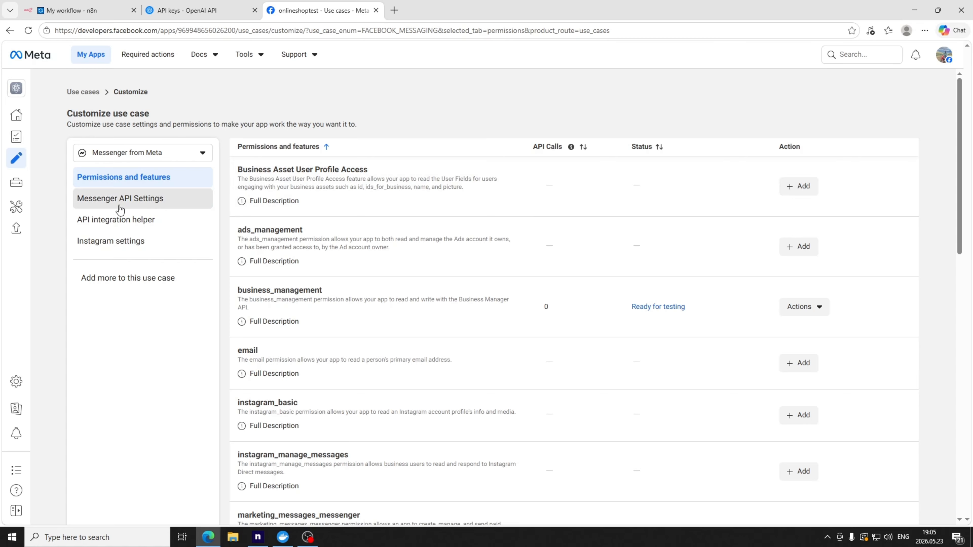
pyautogui.click(122, 208)
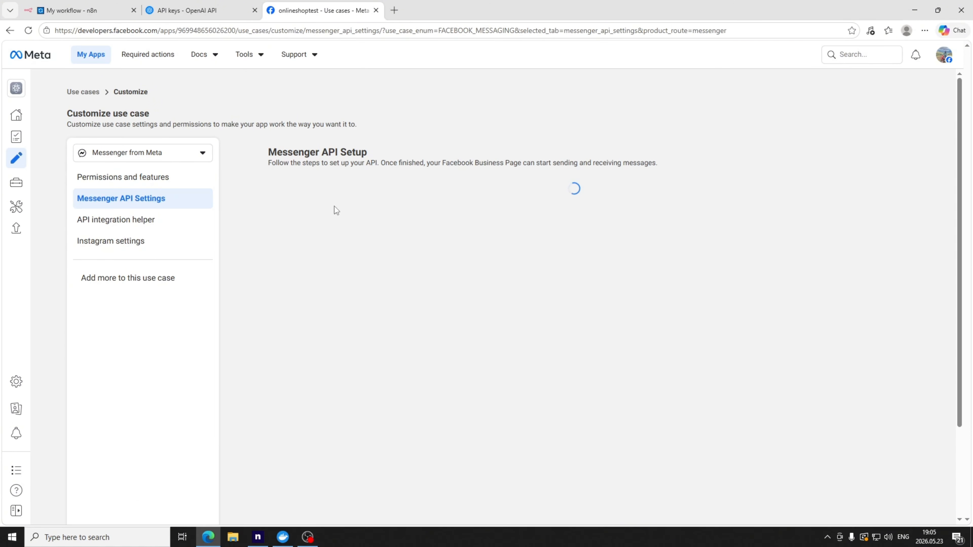
pyautogui.scroll(-2, 426, 211)
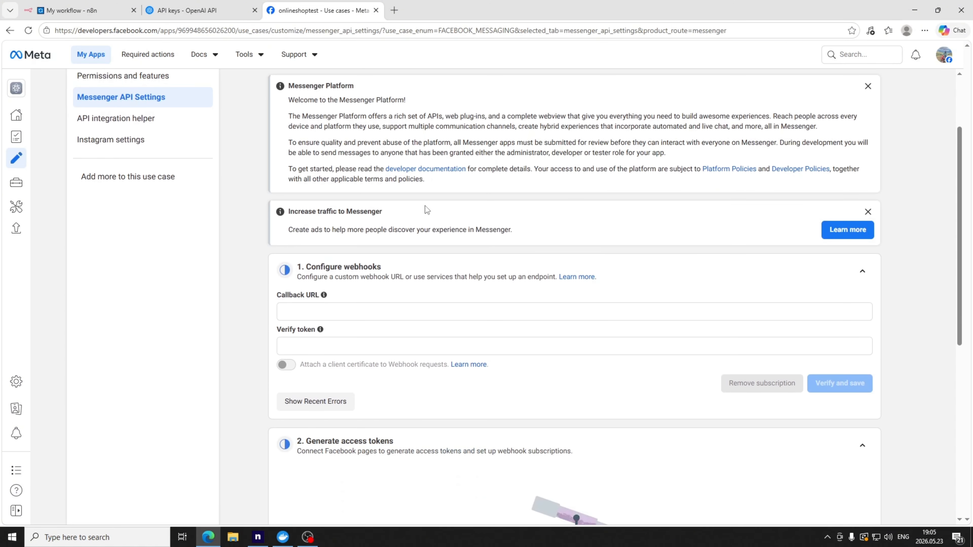
pyautogui.scroll(-1, 402, 269)
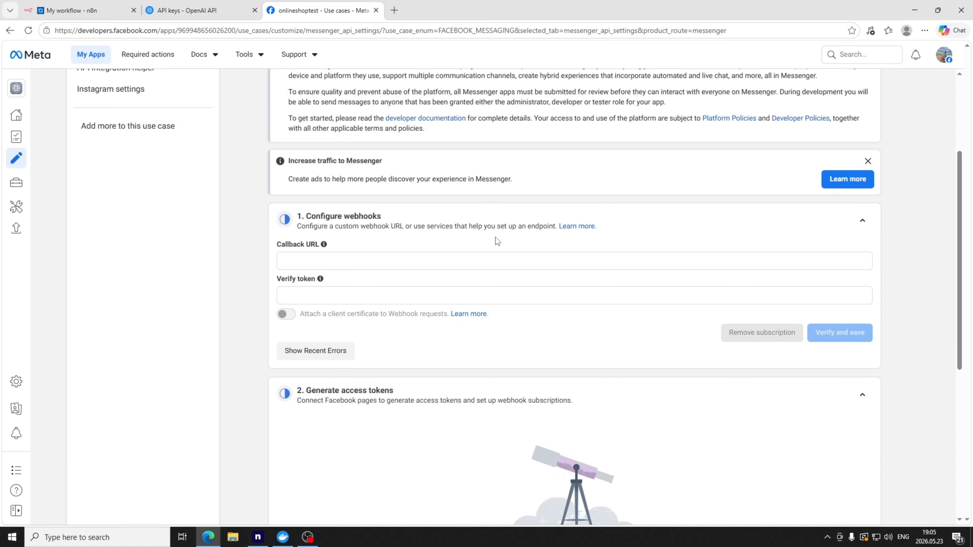
pyautogui.click(378, 261)
pyautogui.scroll(-1, 426, 226)
pyautogui.scroll(-1, 423, 226)
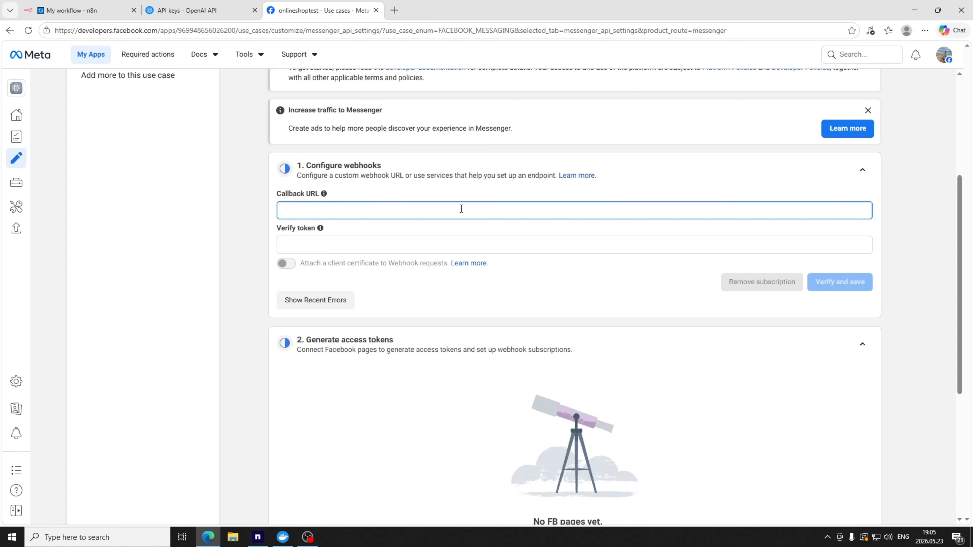
pyautogui.scroll(1, 330, 207)
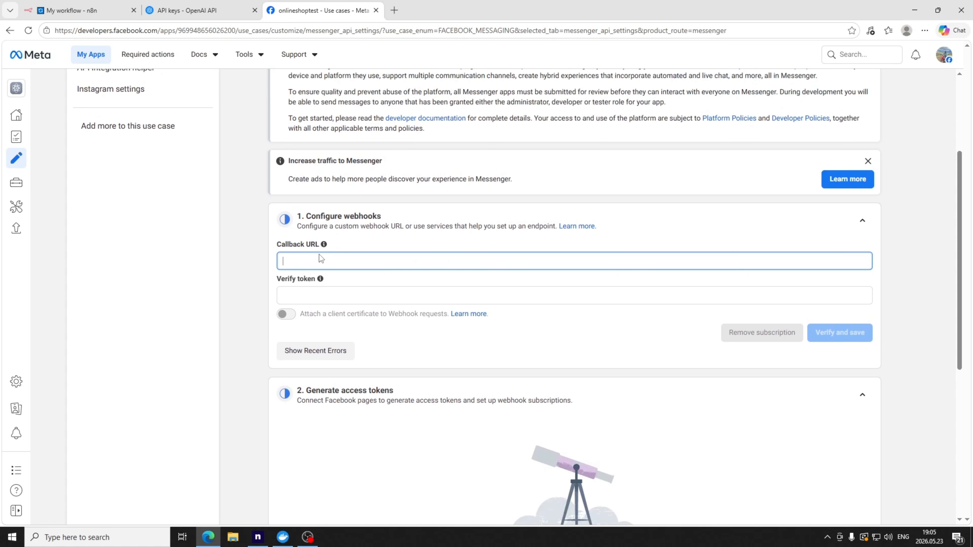
pyautogui.scroll(-1, 378, 248)
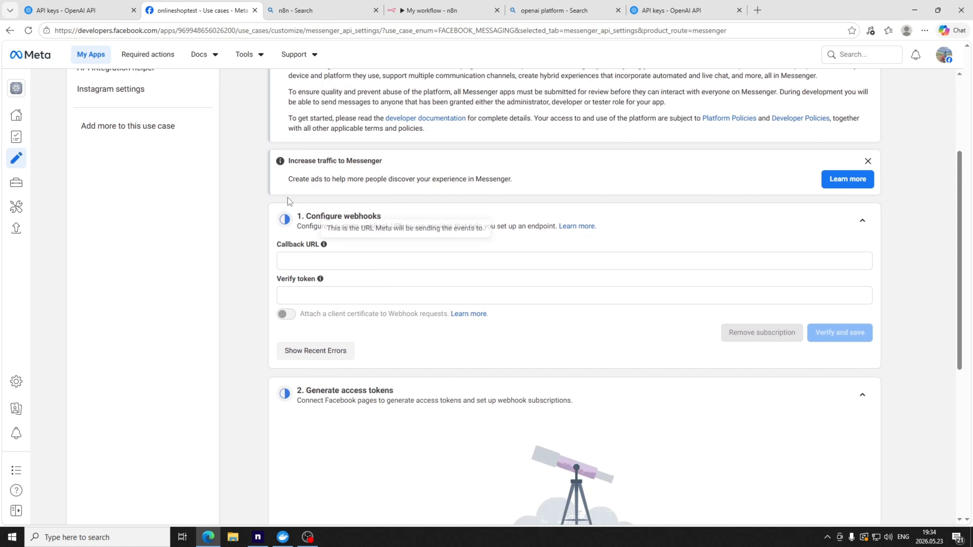
# Paste the n8n Webhook test URL into Meta's Callback URL and enter a verify token
pyautogui.moveTo(428, 6); pyautogui.dragTo(345, 5)
pyautogui.doubleClick(277, 173)
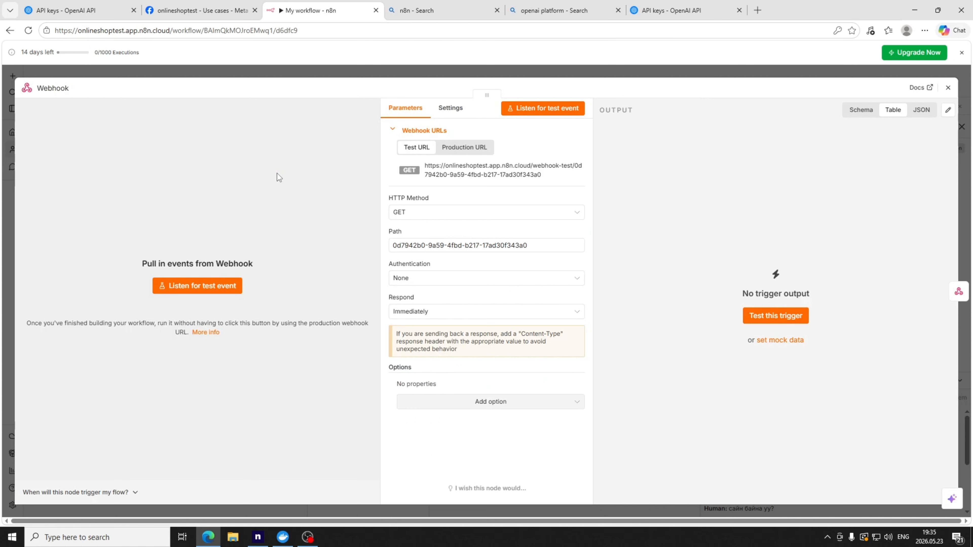
pyautogui.click(483, 169)
pyautogui.click(189, 9)
pyautogui.click(341, 263)
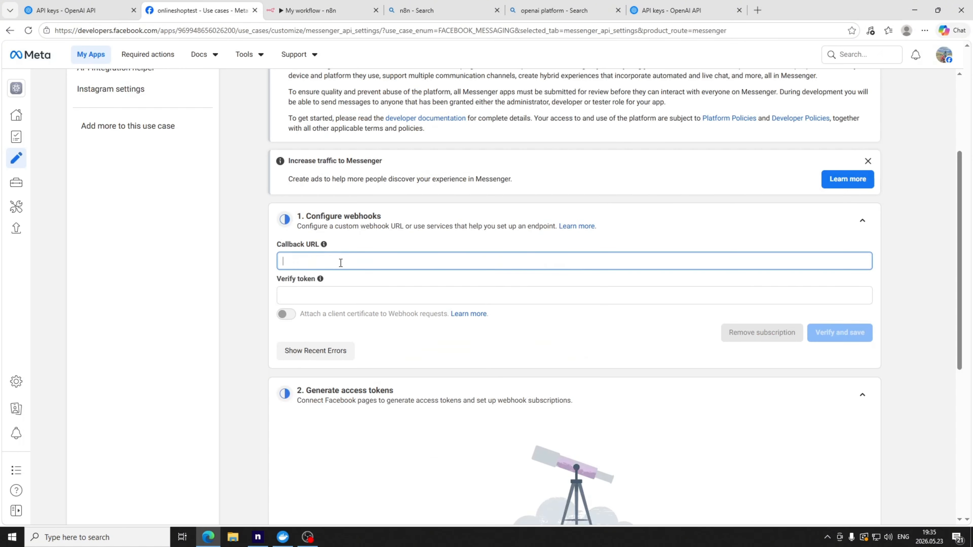
pyautogui.hotkey('ctrl', 'v')
pyautogui.click(342, 296)
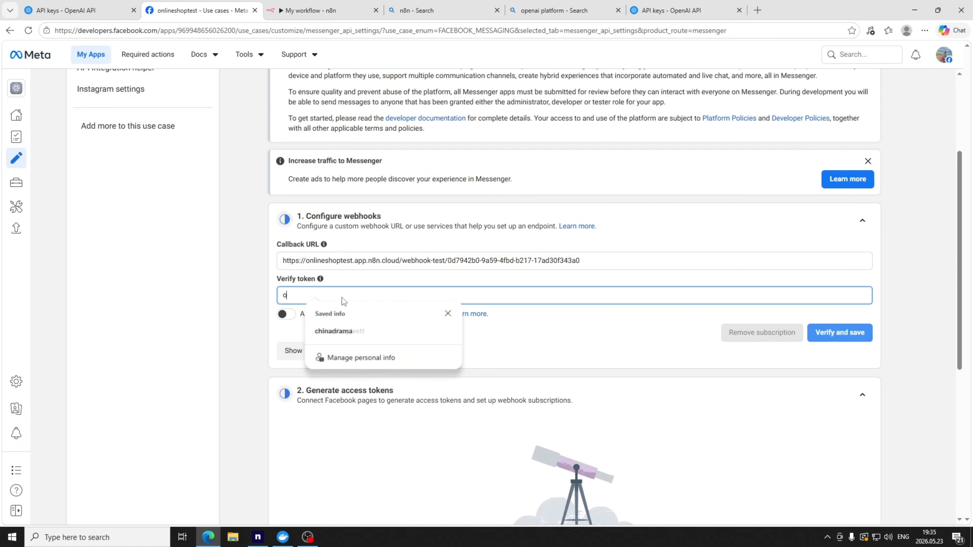
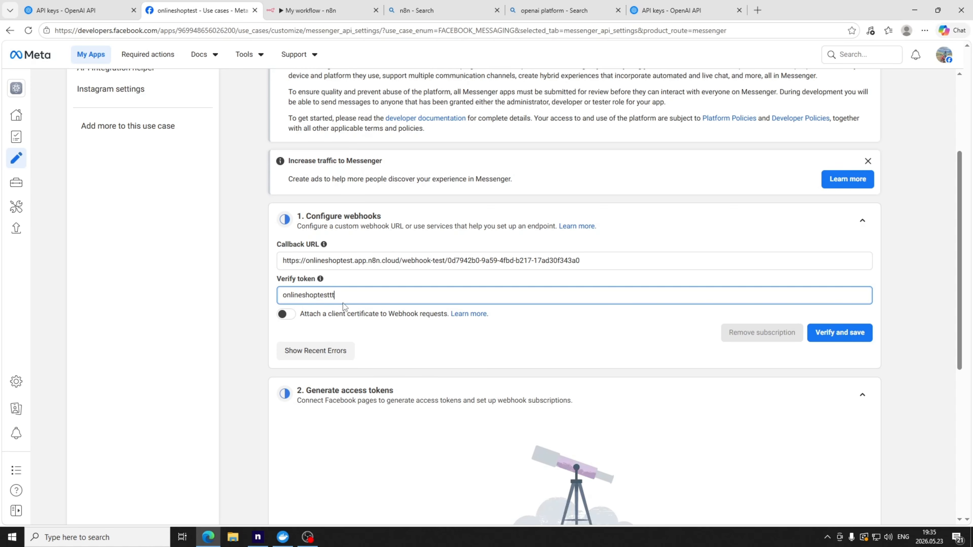
# Start the n8n workflow listening for a test call and submit the callback for verification
pyautogui.click(840, 332)
pyautogui.click(318, 11)
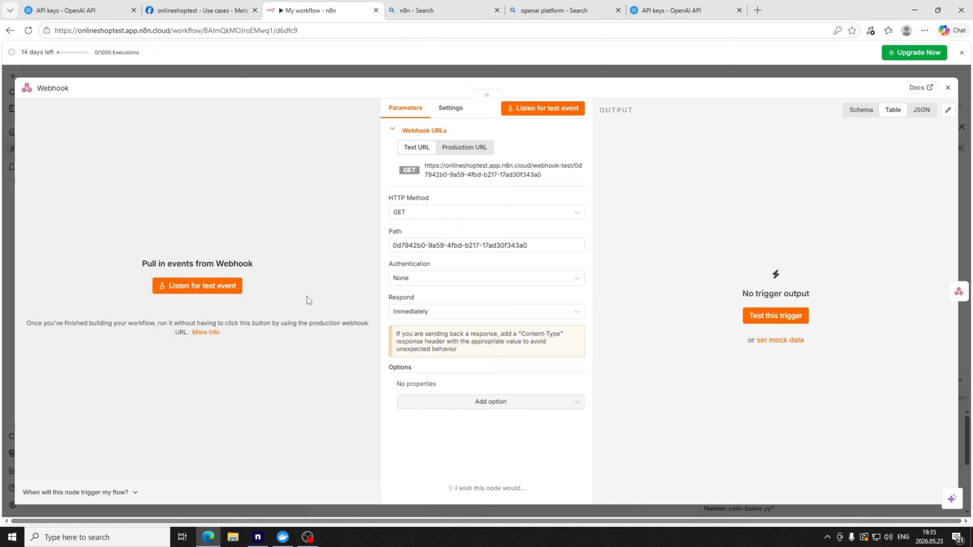
pyautogui.click(257, 72)
pyautogui.click(362, 362)
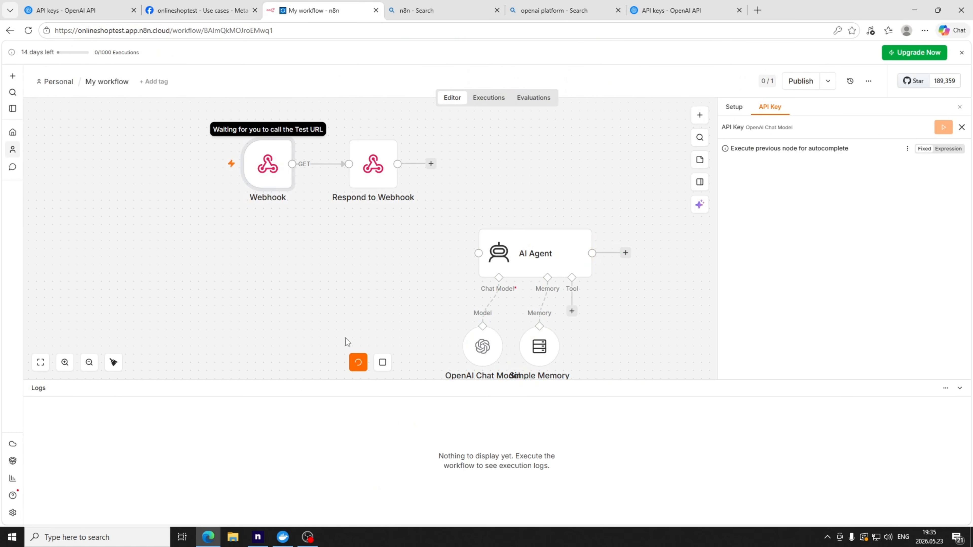
pyautogui.click(221, 4)
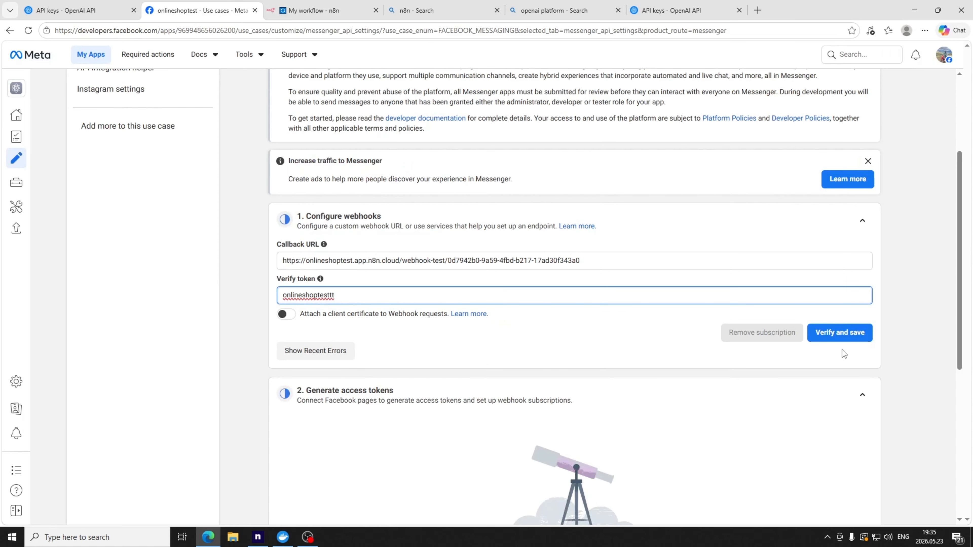
pyautogui.click(839, 333)
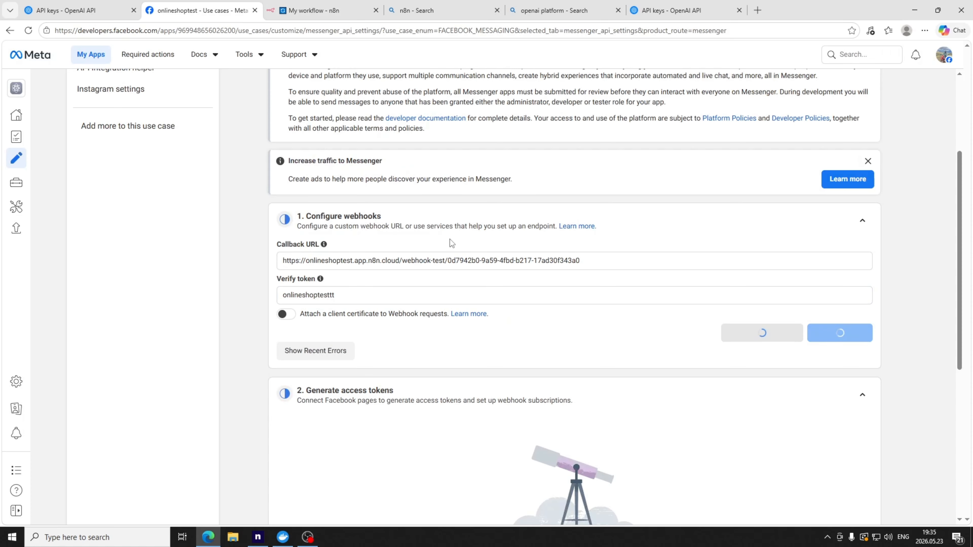
# Review Meta's validation error, then inspect the Respond to Webhook node's input data and variables
pyautogui.moveTo(319, 254); pyautogui.dragTo(530, 257)
pyautogui.click(509, 257)
pyautogui.click(322, 10)
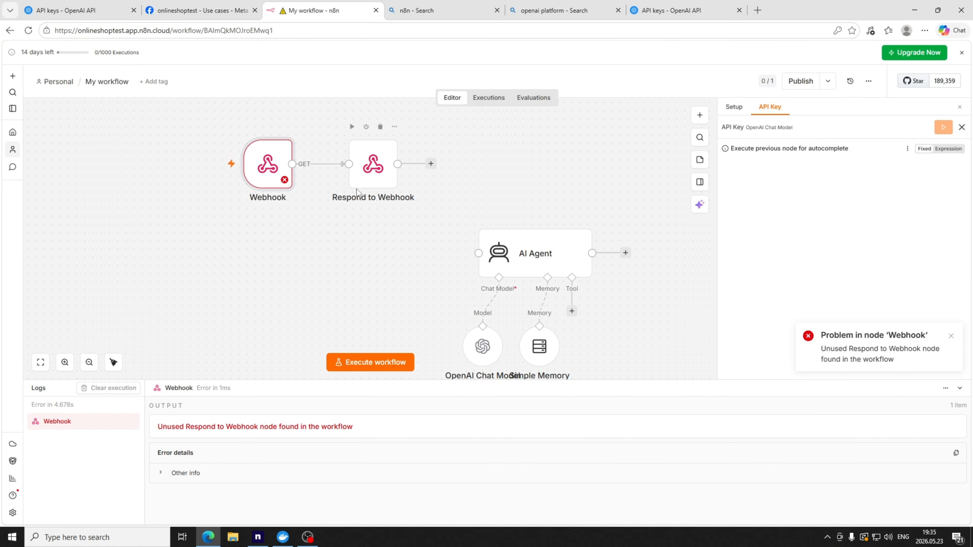
pyautogui.doubleClick(378, 165)
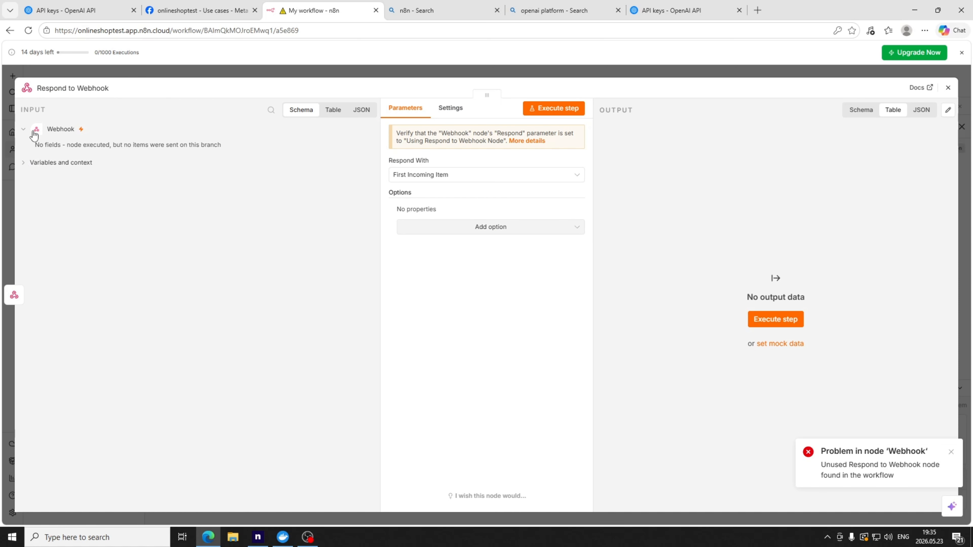
pyautogui.doubleClick(26, 131)
pyautogui.click(25, 164)
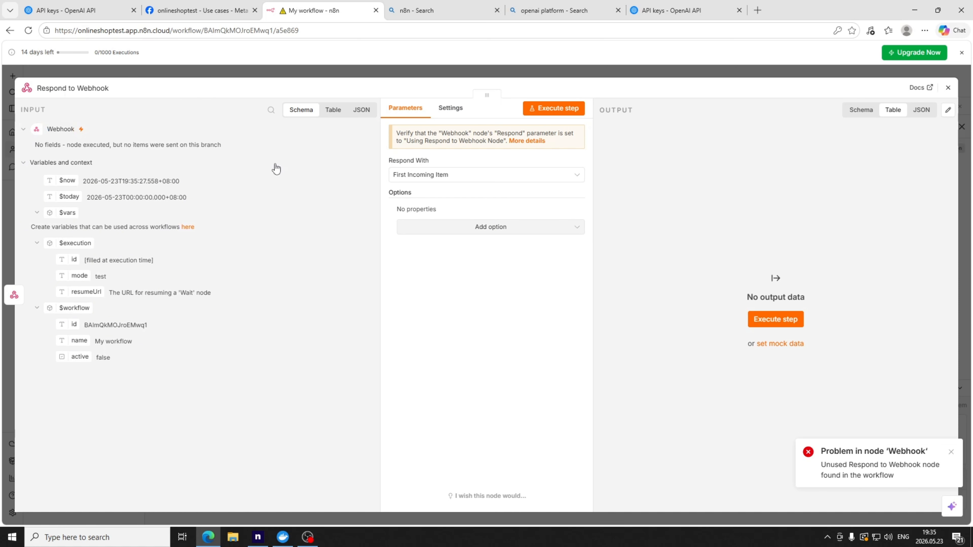
pyautogui.click(410, 76)
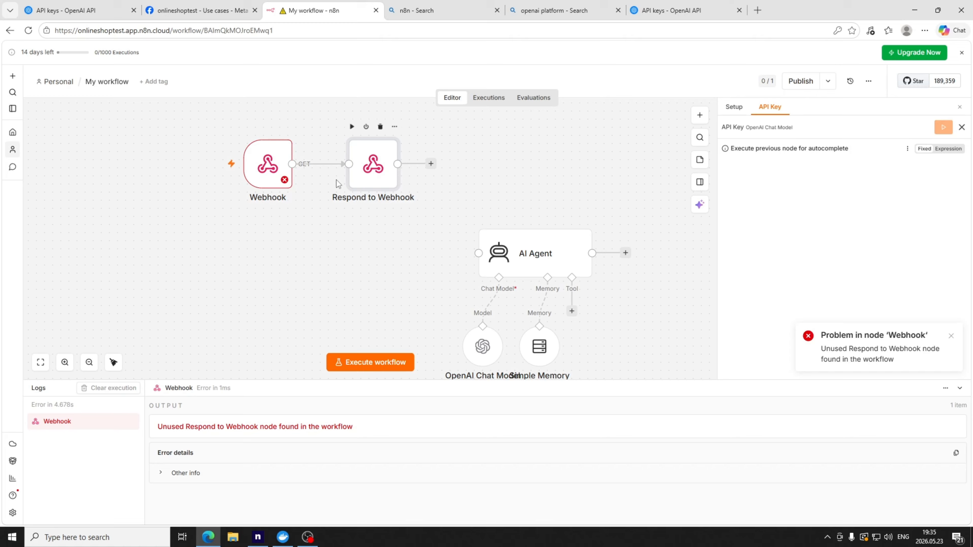
# Set the Webhook node to respond using the Respond to Webhook node and rerun the workflow
pyautogui.doubleClick(270, 164)
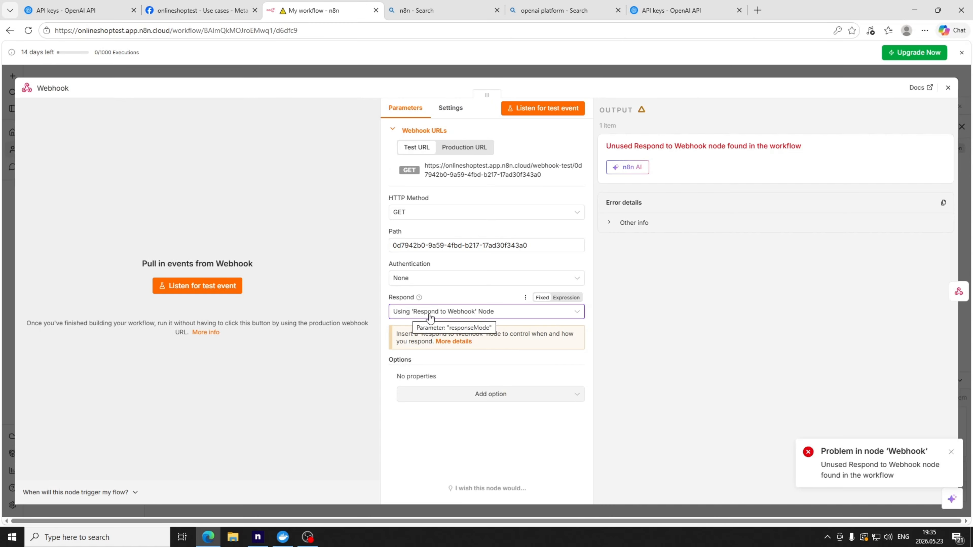
pyautogui.click(423, 74)
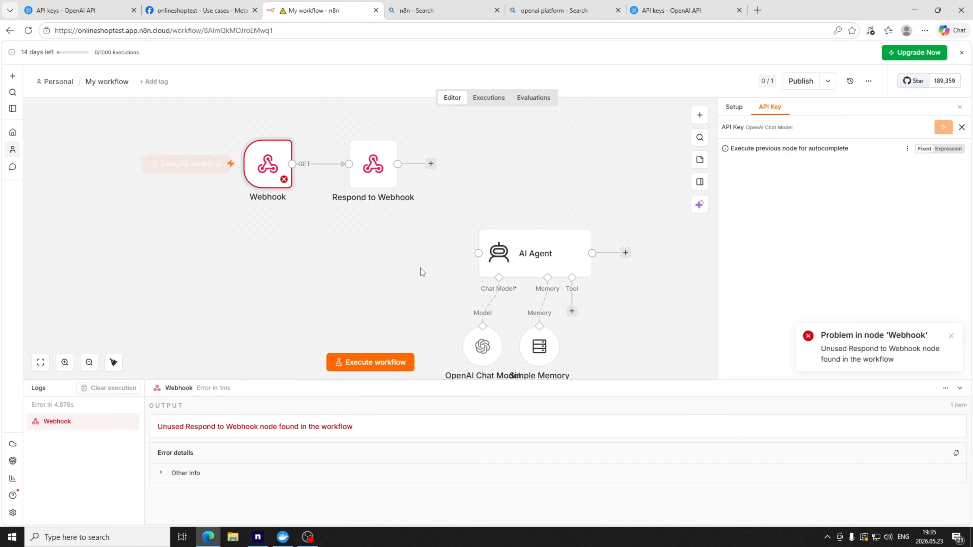
pyautogui.click(371, 363)
pyautogui.click(397, 8)
# Resubmit the callback in Meta and check the hub.challenge received by the Respond to Webhook node
pyautogui.click(242, 4)
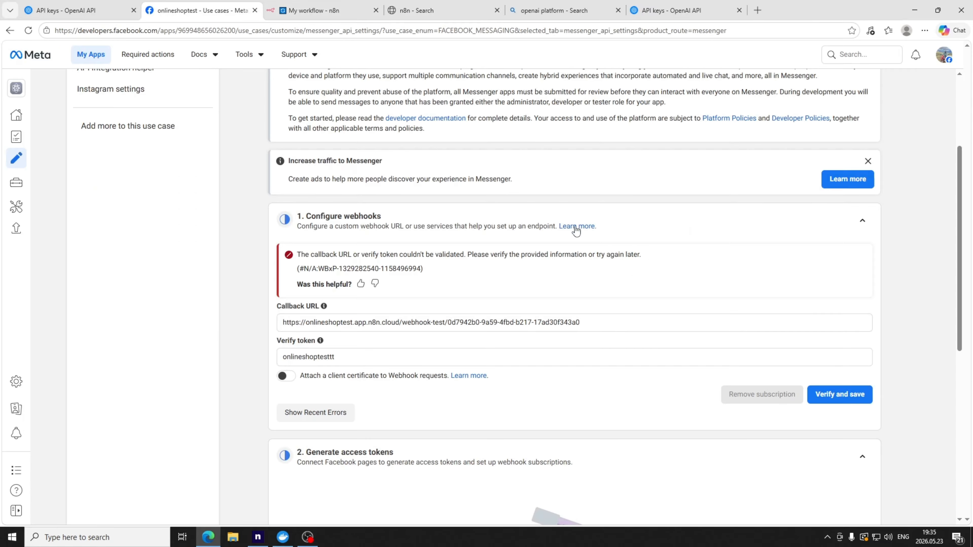
pyautogui.click(841, 397)
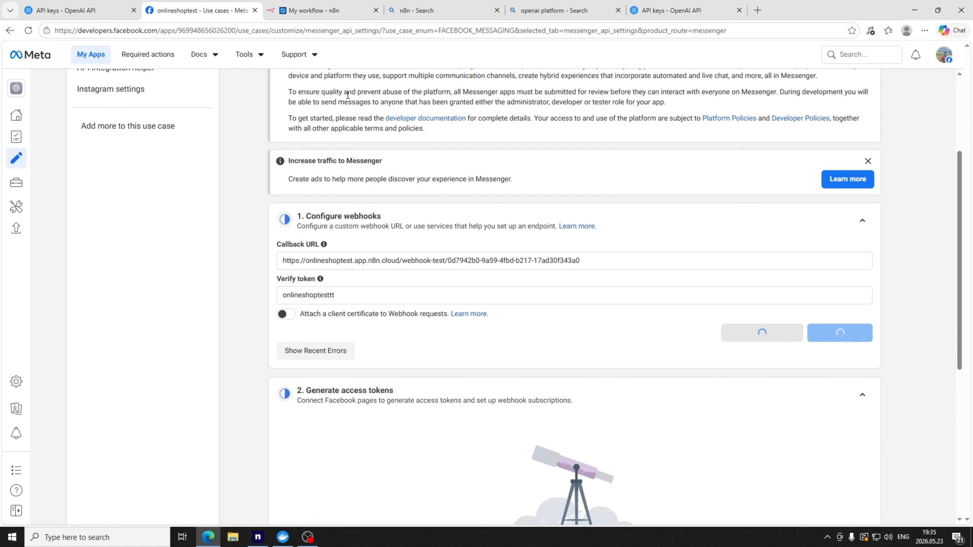
pyautogui.click(311, 10)
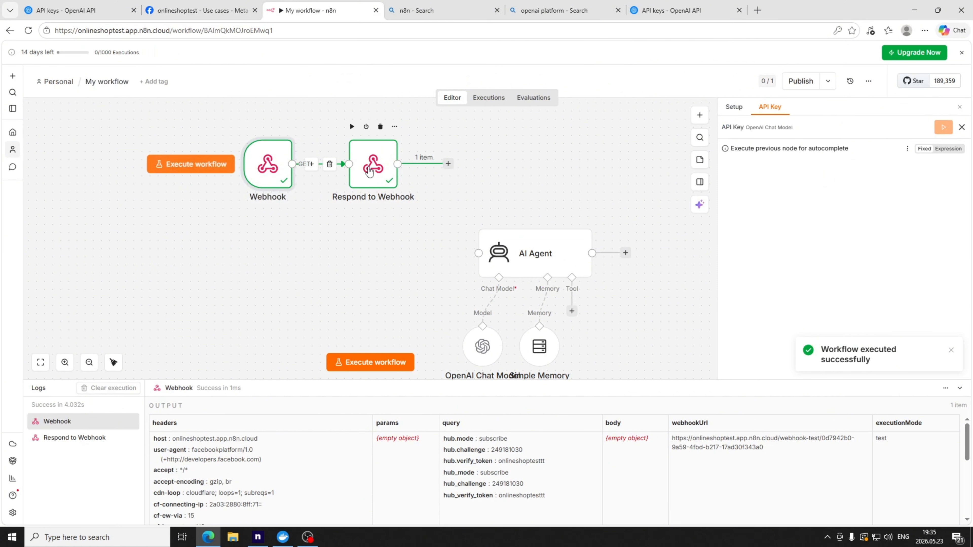
pyautogui.doubleClick(375, 168)
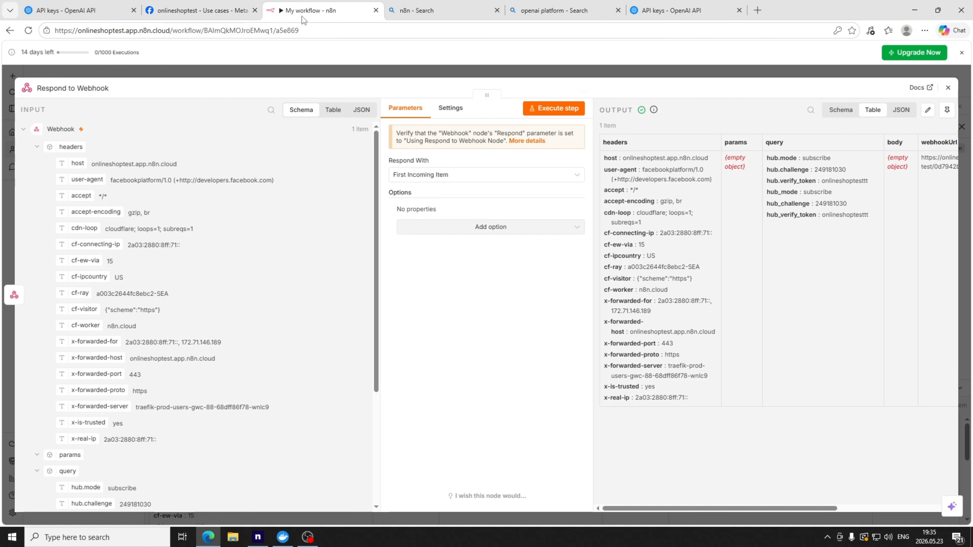
pyautogui.click(297, 73)
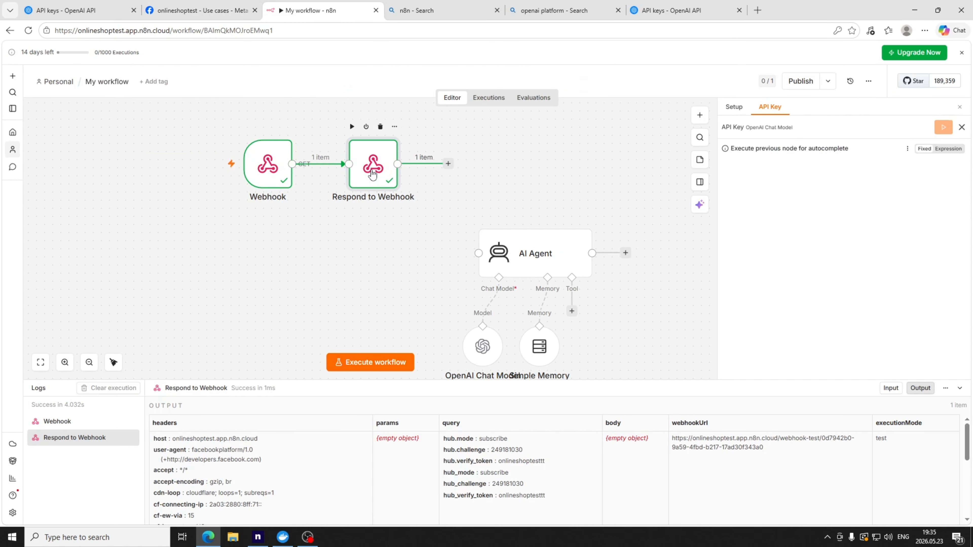
pyautogui.click(205, 5)
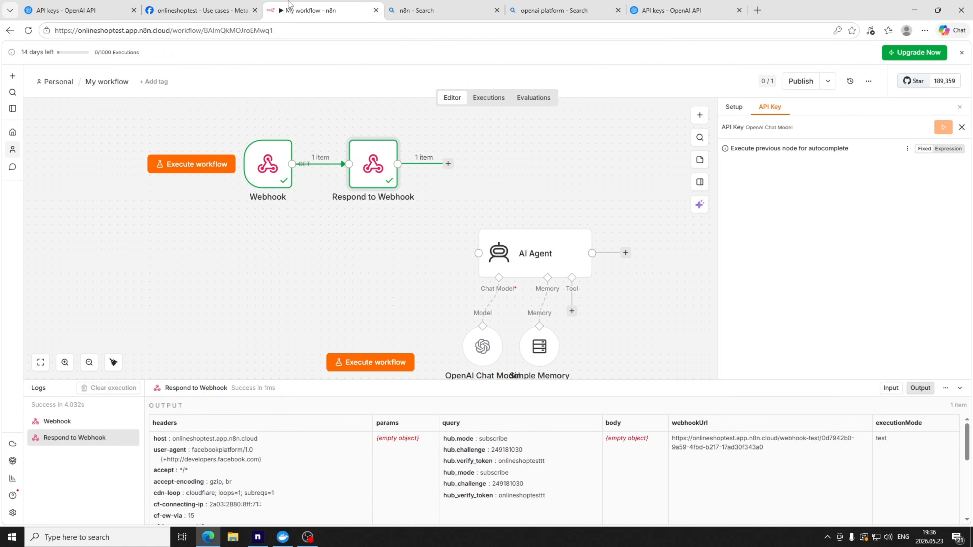
pyautogui.click(318, 11)
pyautogui.click(221, 5)
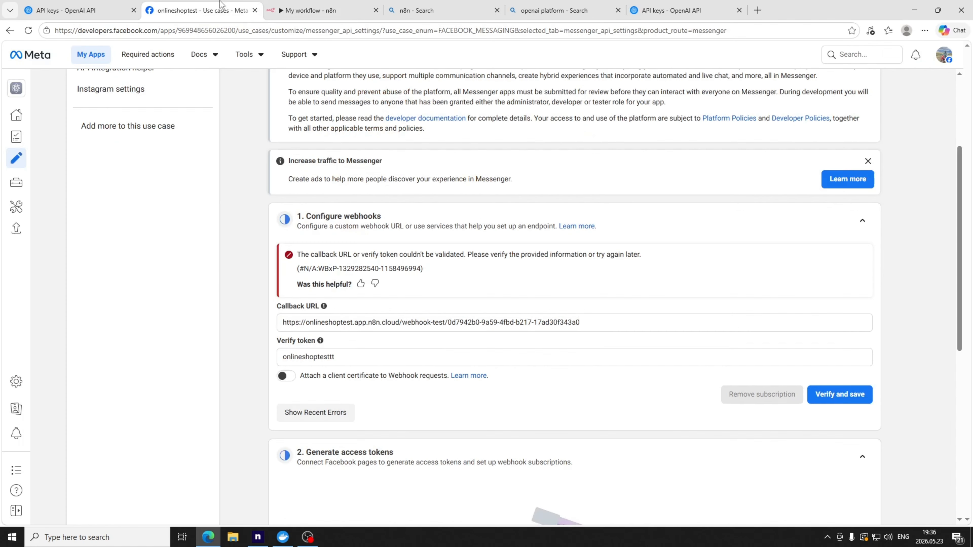
# Make Respond to Webhook return Text with body {{ $json.query['hub.challenge'] }}
pyautogui.click(318, 10)
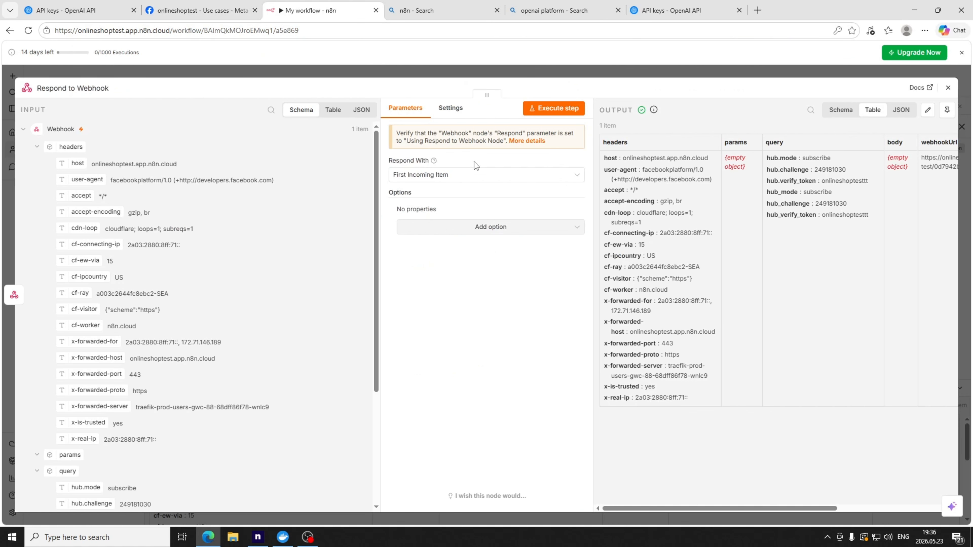
pyautogui.click(440, 179)
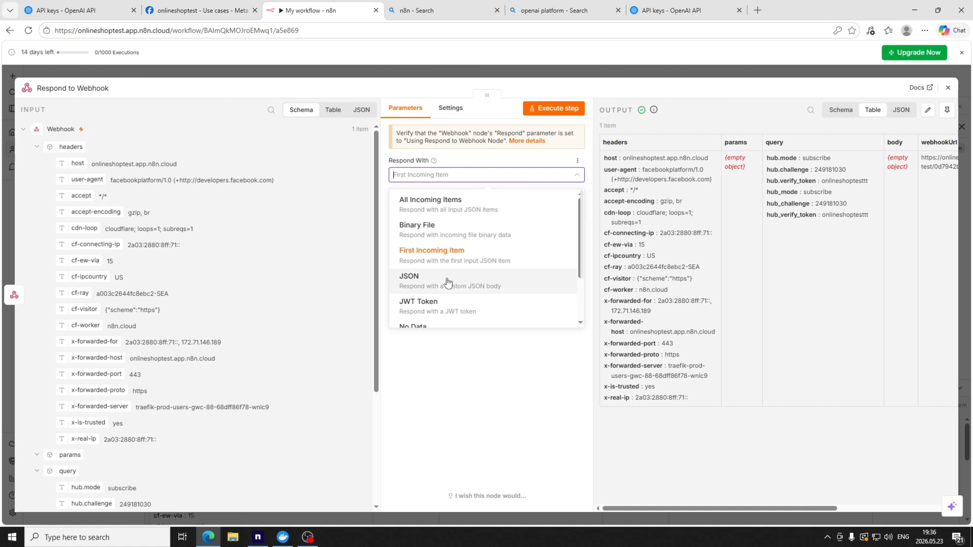
pyautogui.click(471, 280)
pyautogui.click(483, 174)
pyautogui.scroll(-3, 435, 224)
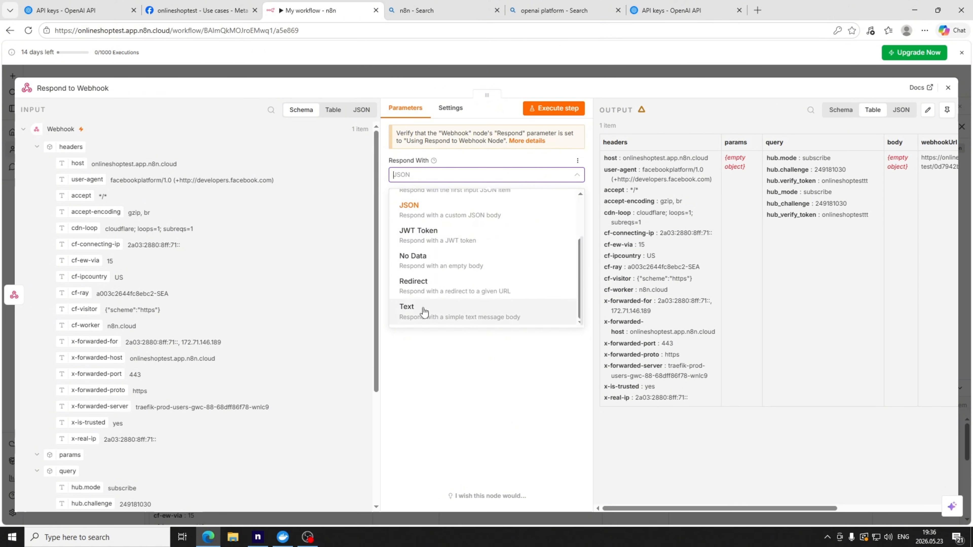
pyautogui.click(424, 311)
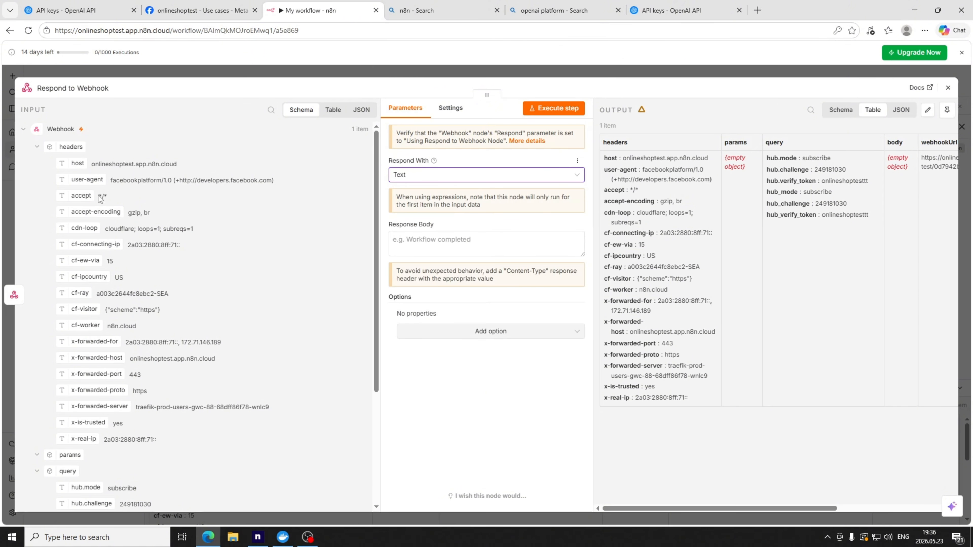
pyautogui.scroll(-1, 115, 241)
pyautogui.scroll(-4, 113, 240)
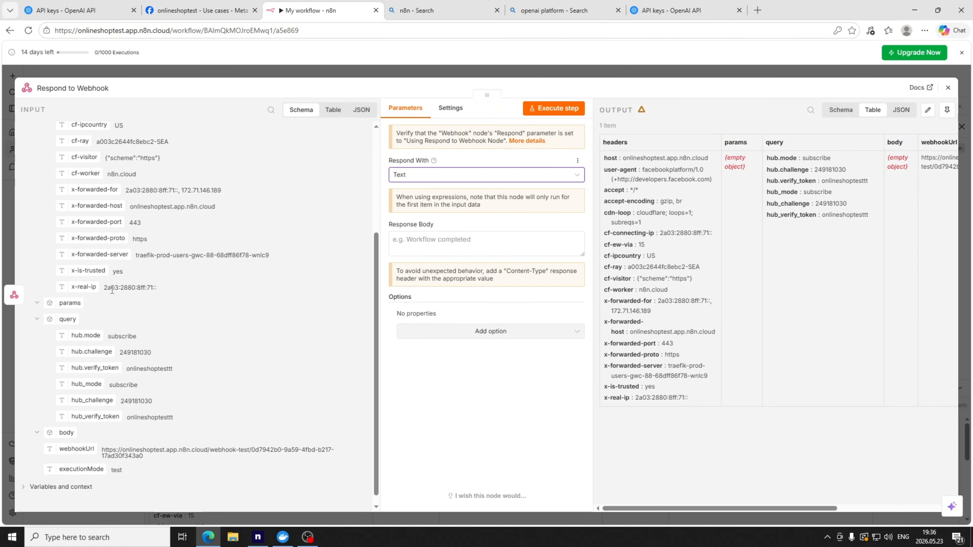
pyautogui.moveTo(85, 352); pyautogui.dragTo(442, 248)
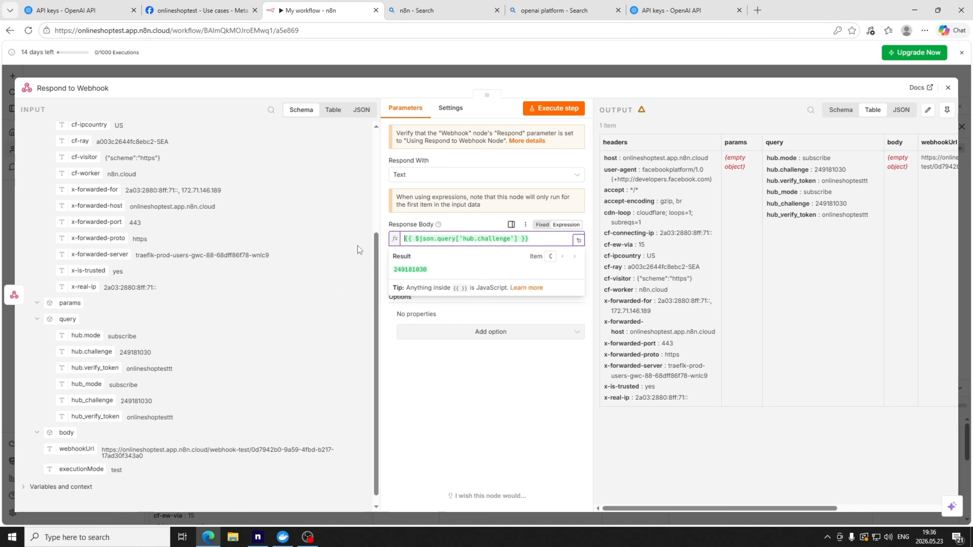
pyautogui.click(461, 366)
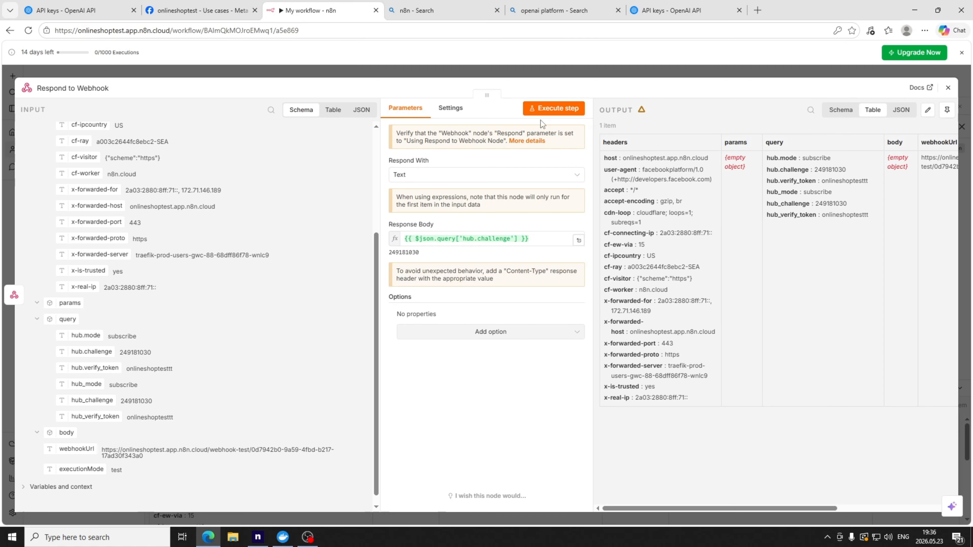
# Execute the workflow to await the test call and go back to Meta's webhook form
pyautogui.press('Escape')
pyautogui.click(370, 362)
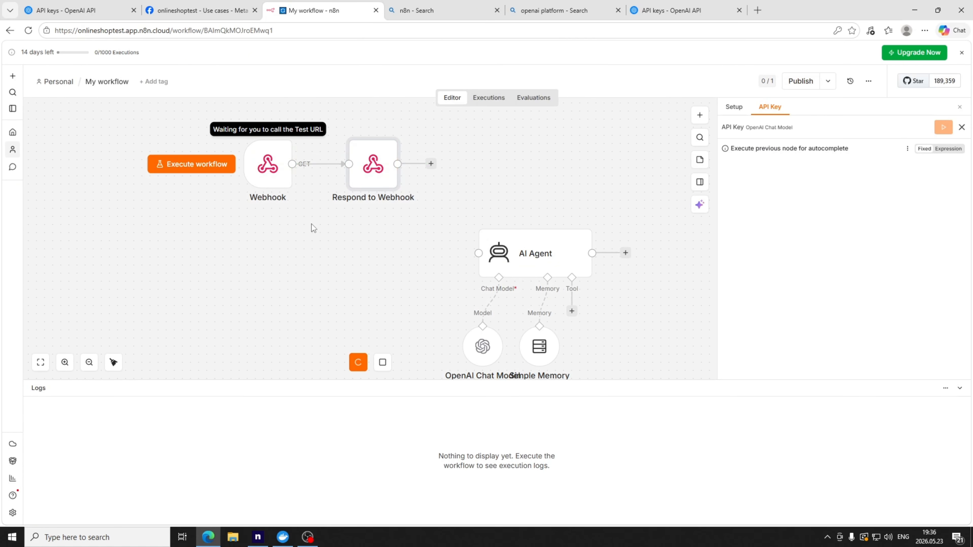
pyautogui.click(214, 11)
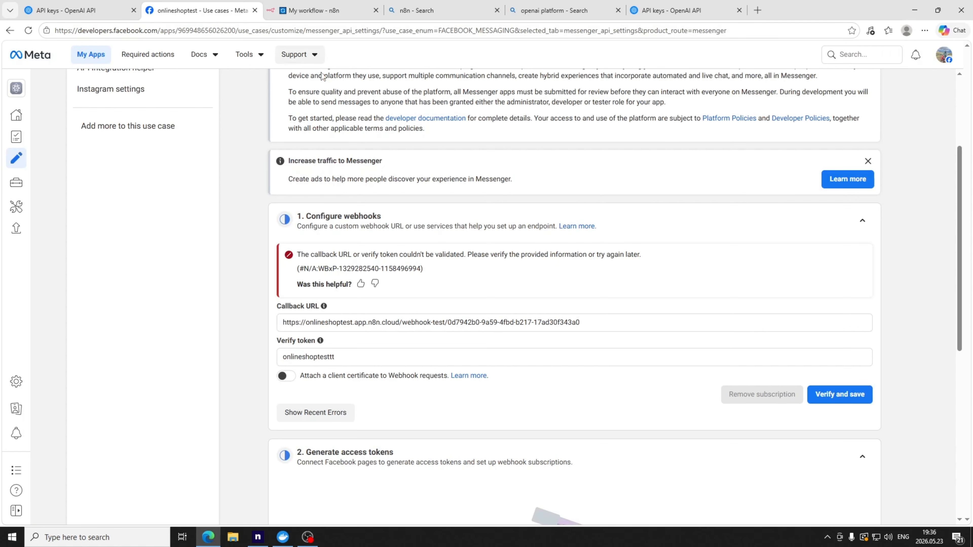
# Verify and save the callback in Meta, then view the Webhook output with hub.challenge 44198978
pyautogui.click(840, 395)
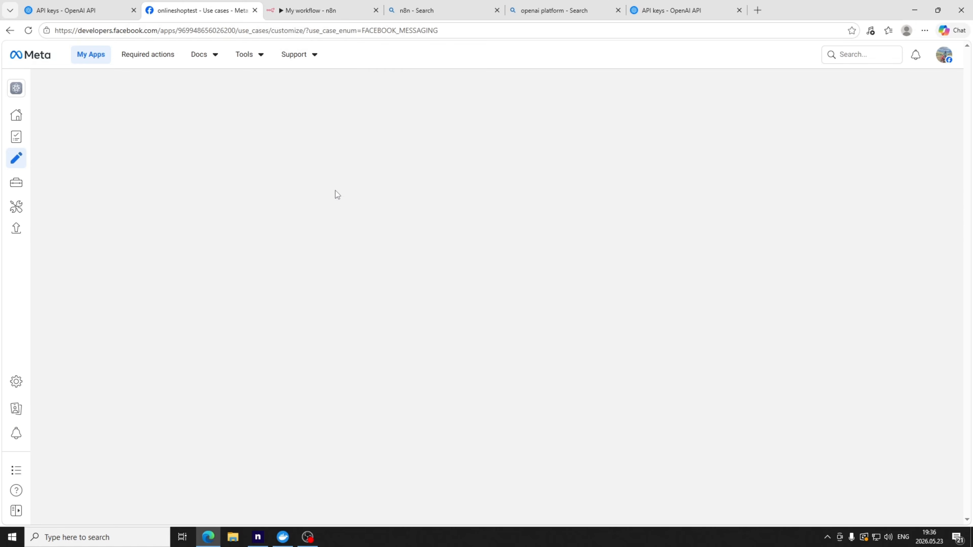
pyautogui.click(311, 11)
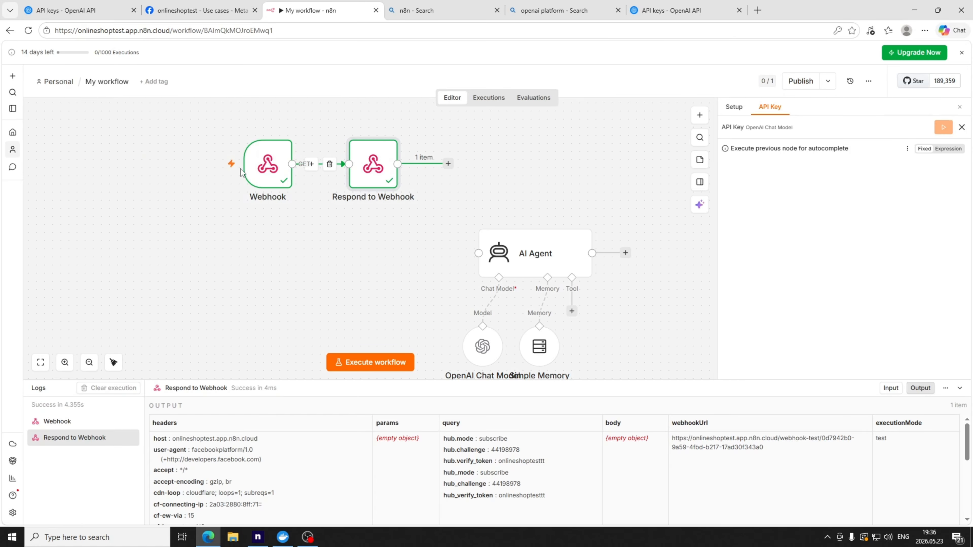
pyautogui.click(263, 172)
# Duplicate the Webhook as Webhook1, wire it to the AI Agent, and set its method to POST
pyautogui.rightClick(273, 164)
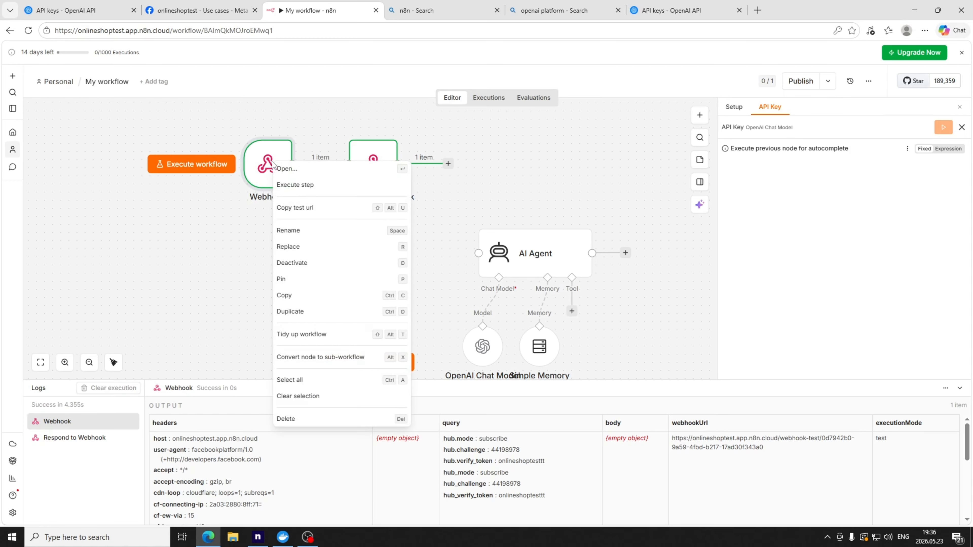
pyautogui.click(301, 318)
pyautogui.moveTo(325, 235); pyautogui.dragTo(262, 263)
pyautogui.moveTo(336, 262); pyautogui.dragTo(466, 256)
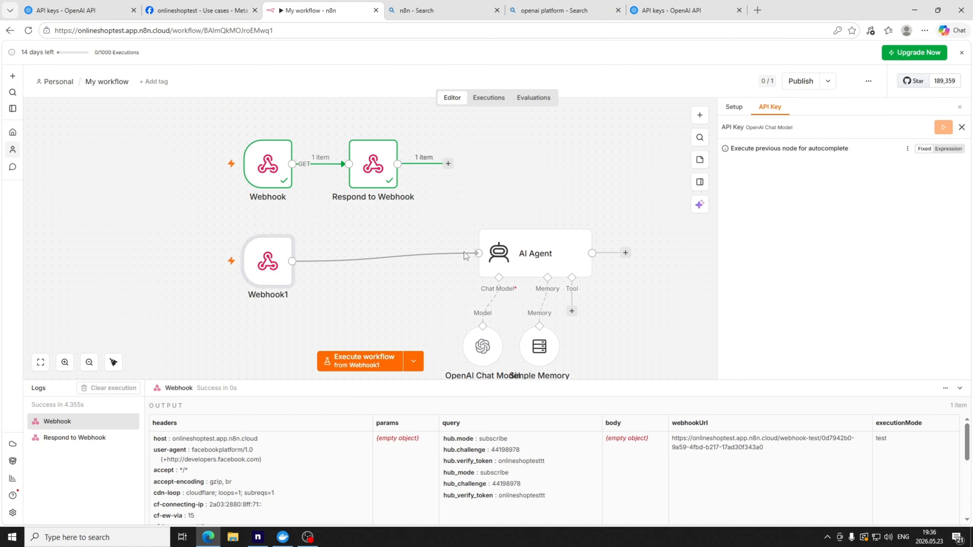
pyautogui.moveTo(274, 275)
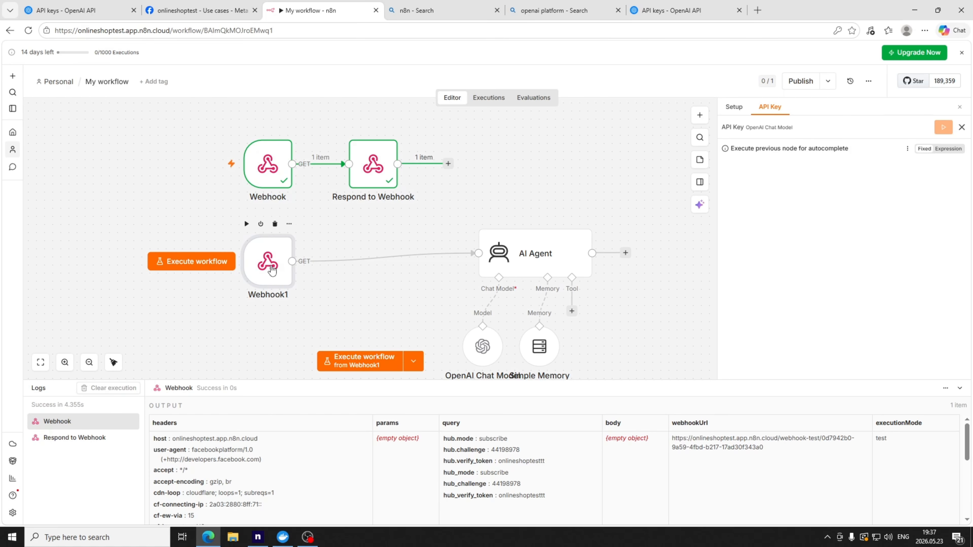
pyautogui.doubleClick(272, 270)
pyautogui.click(416, 212)
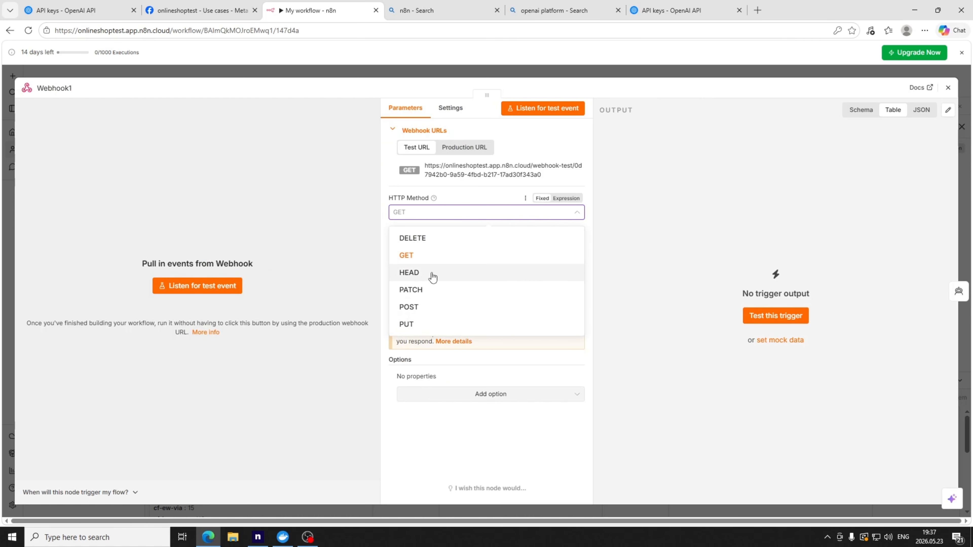
pyautogui.click(420, 306)
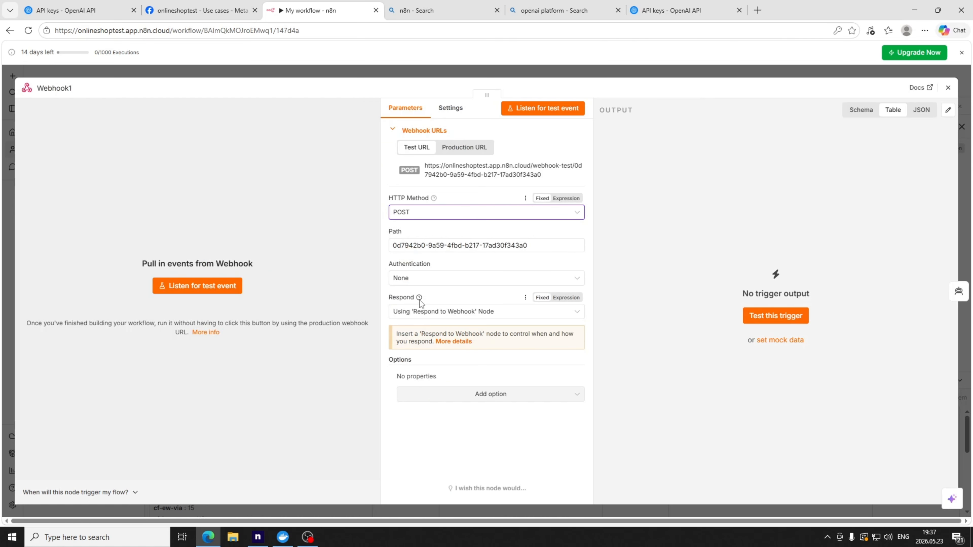
pyautogui.click(449, 73)
# Rearrange Webhook1, AI Agent, OpenAI Chat Model and Simple Memory into a tidy layout
pyautogui.moveTo(270, 282); pyautogui.dragTo(383, 275)
pyautogui.moveTo(514, 251); pyautogui.dragTo(497, 243)
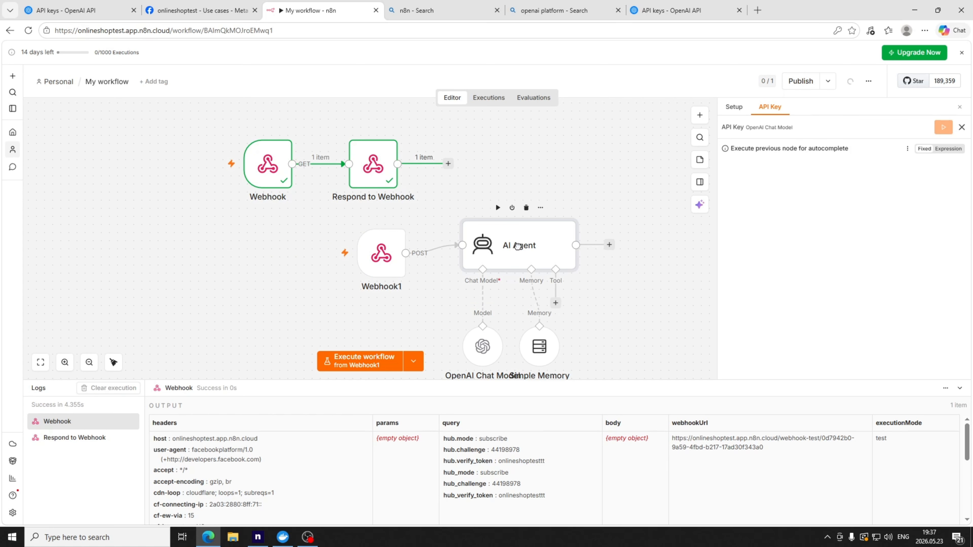
pyautogui.moveTo(497, 349); pyautogui.dragTo(463, 349)
pyautogui.moveTo(531, 348); pyautogui.dragTo(506, 348)
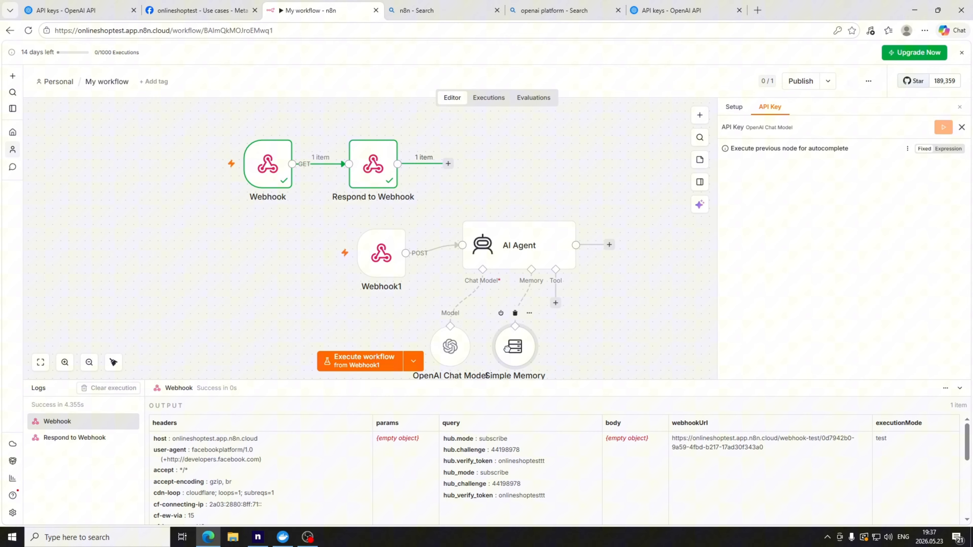
pyautogui.click(508, 179)
pyautogui.moveTo(601, 200); pyautogui.dragTo(547, 177)
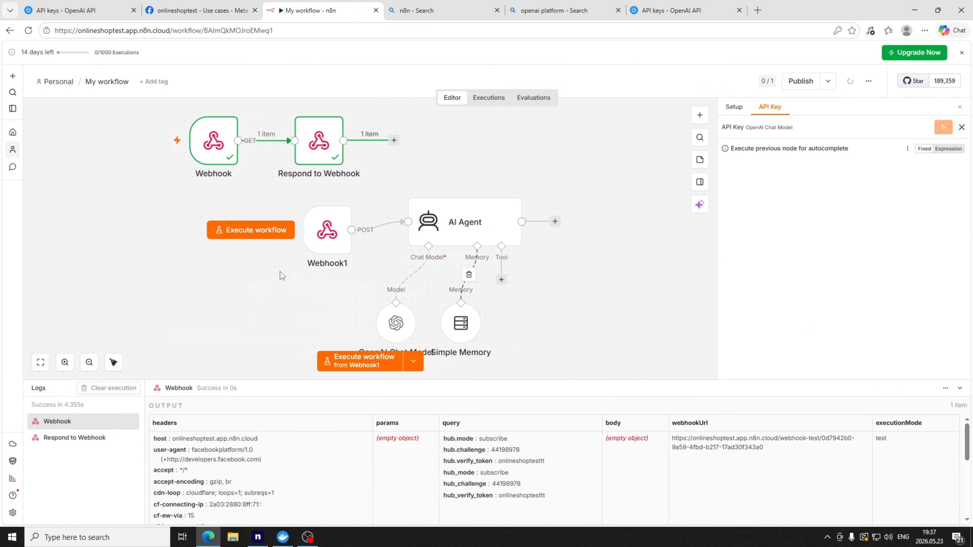
pyautogui.moveTo(280, 276); pyautogui.dragTo(308, 262)
# Connect the Онлайн шоп ажиллуулцгаая Facebook page in the Messenger API settings
pyautogui.click(223, 13)
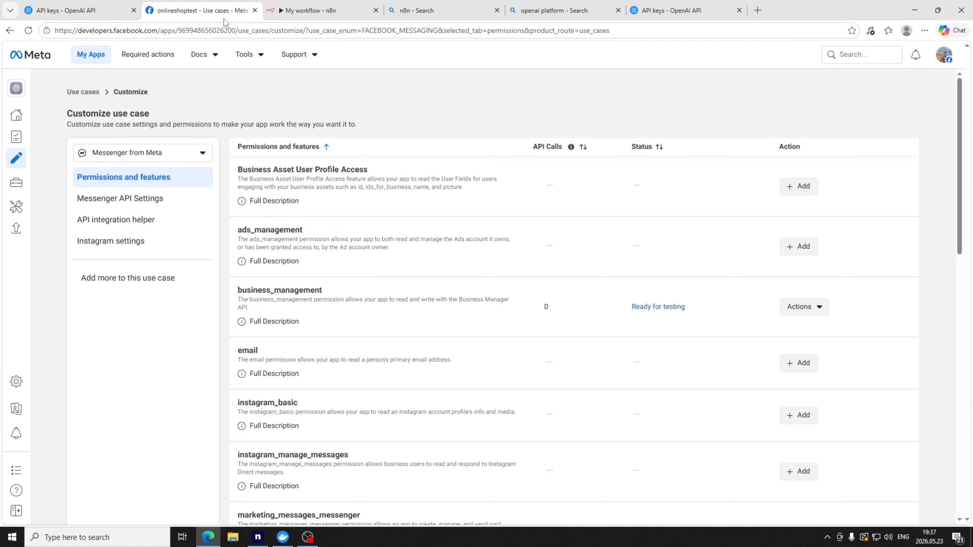
pyautogui.click(133, 204)
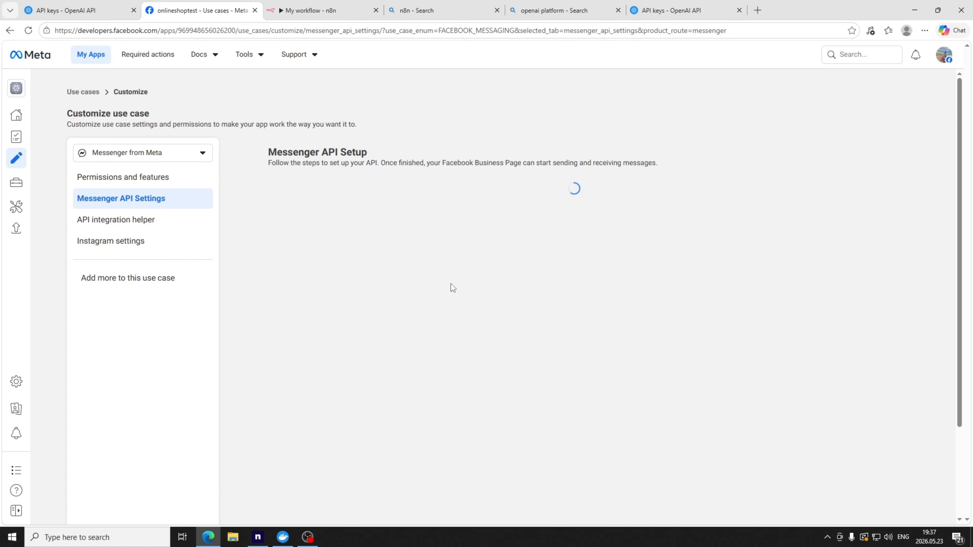
pyautogui.scroll(-2, 451, 283)
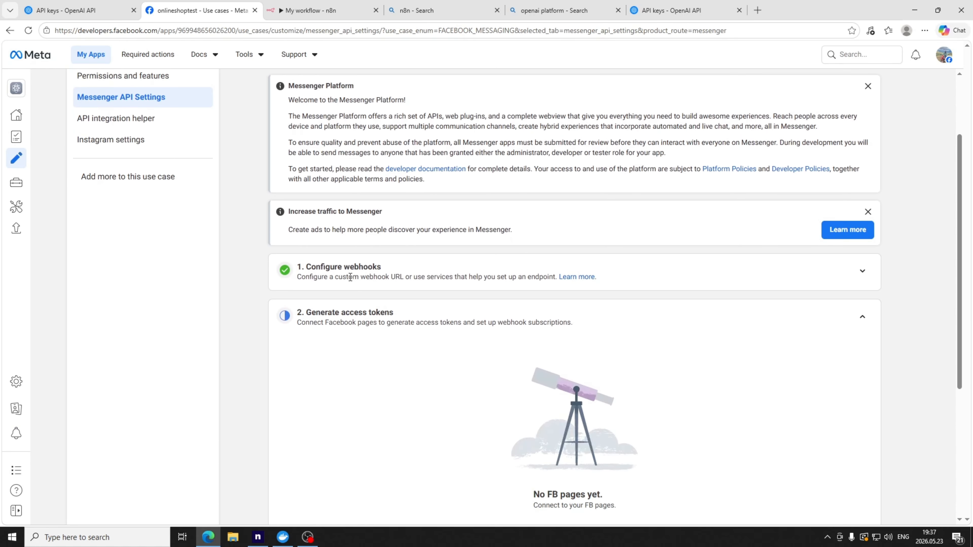
pyautogui.scroll(-2, 484, 208)
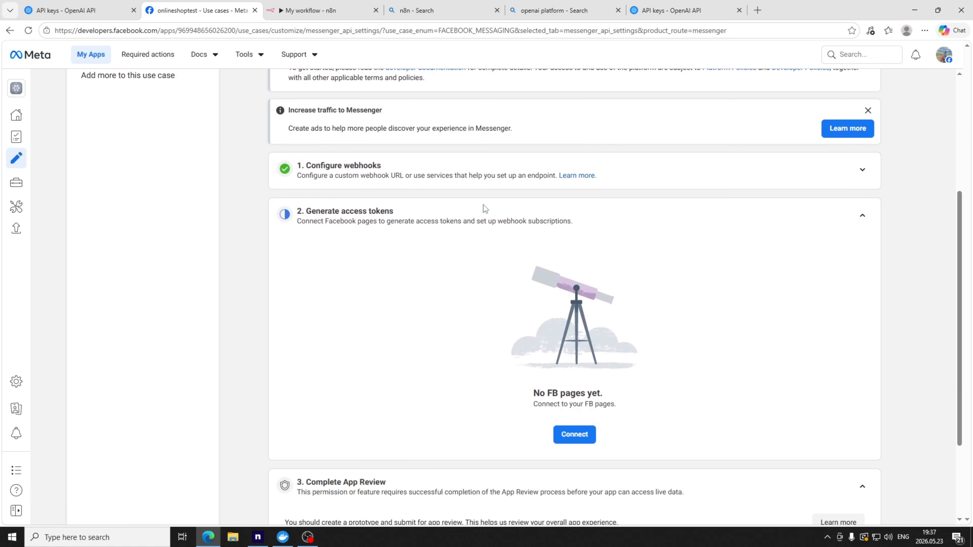
pyautogui.click(583, 435)
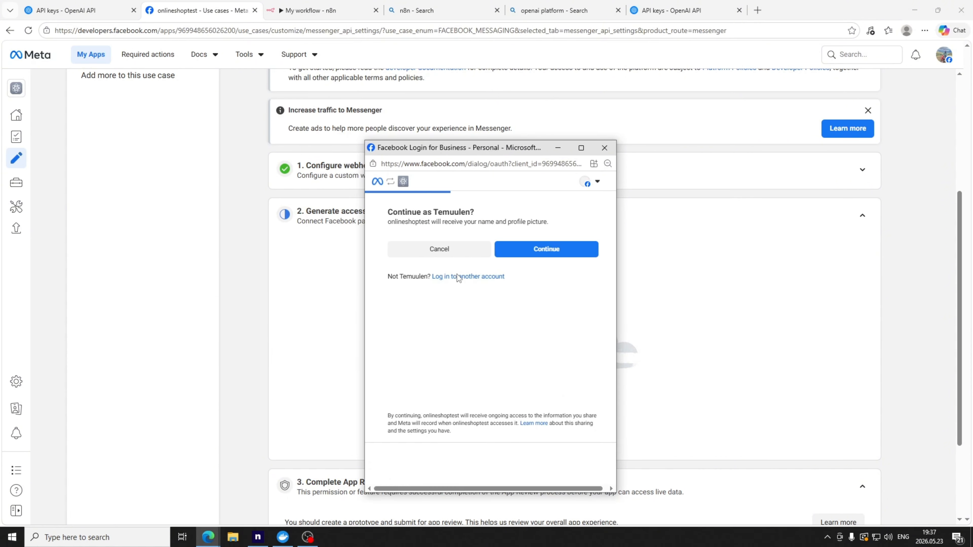
pyautogui.click(540, 252)
pyautogui.click(445, 286)
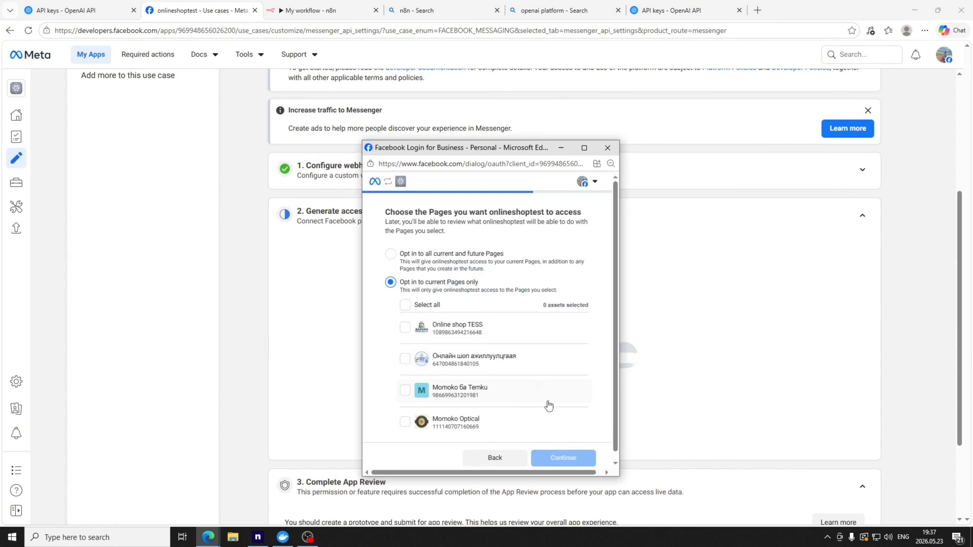
pyautogui.scroll(-1, 482, 313)
pyautogui.click(405, 328)
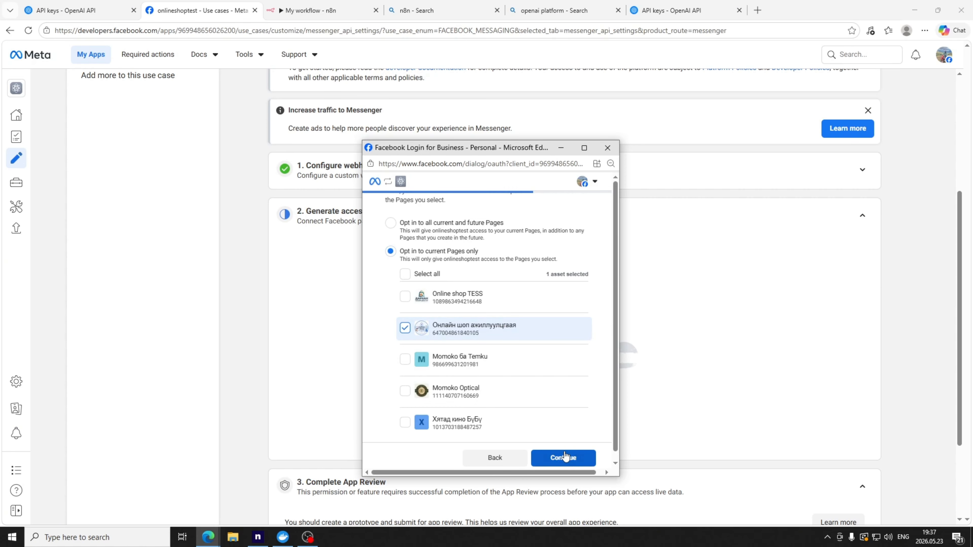
pyautogui.click(561, 459)
pyautogui.click(556, 459)
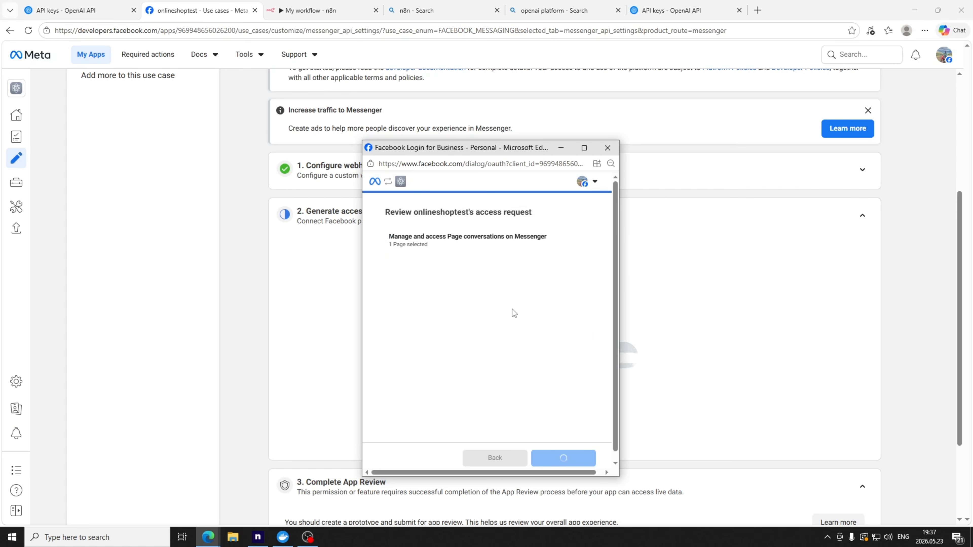
pyautogui.click(528, 460)
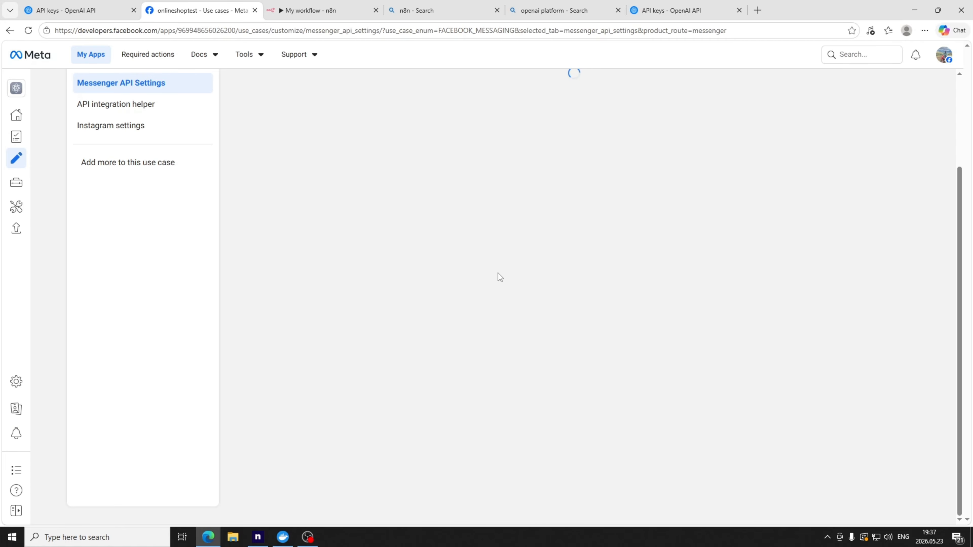
# Subscribe the connected page to the messages webhook field
pyautogui.scroll(-2, 537, 255)
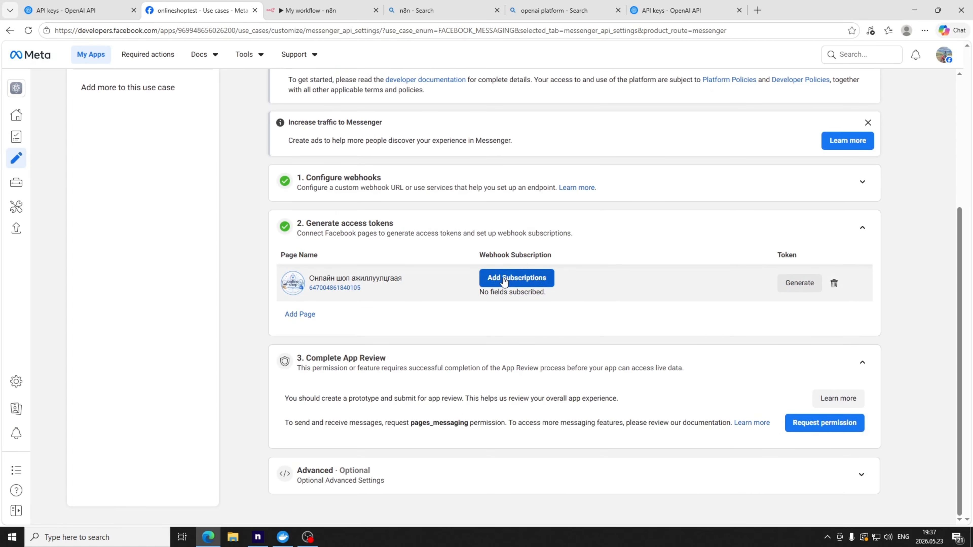
pyautogui.click(530, 282)
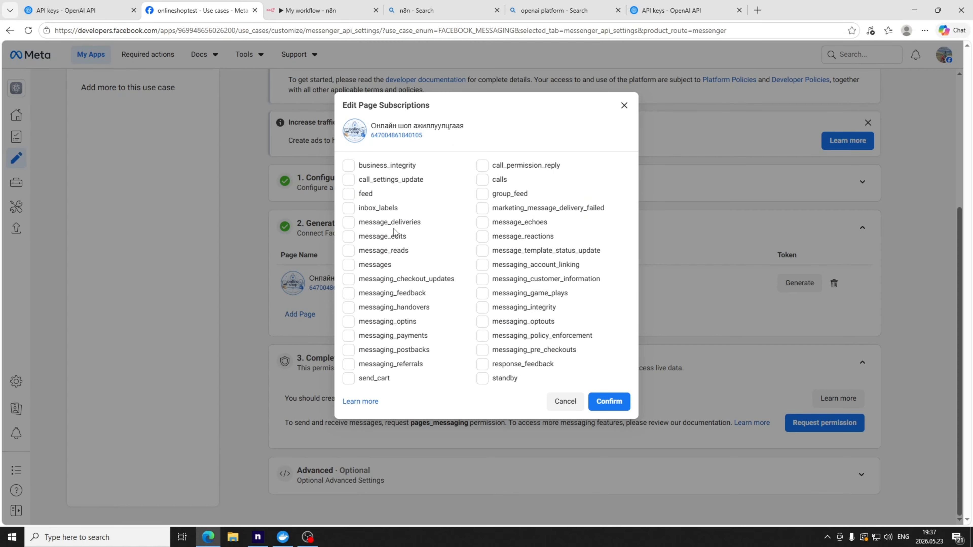
pyautogui.click(610, 401)
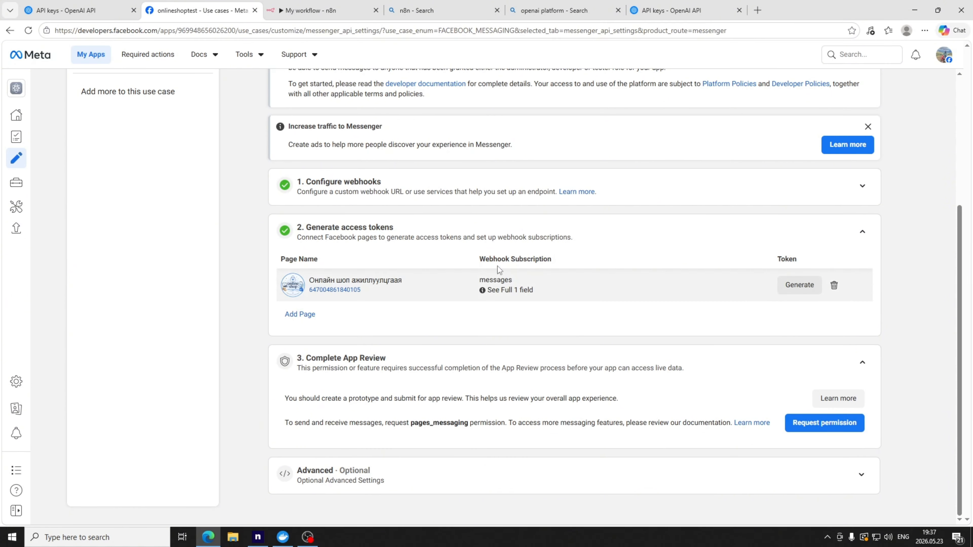
pyautogui.click(310, 10)
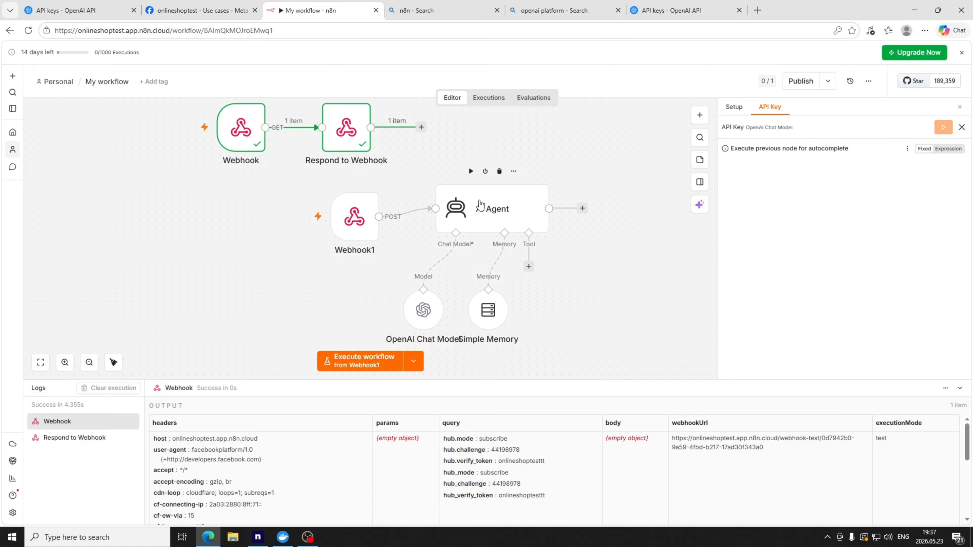
# Shift the AI Agent, OpenAI Chat Model and Simple Memory nodes slightly left
pyautogui.moveTo(463, 209); pyautogui.dragTo(456, 210)
pyautogui.moveTo(439, 303); pyautogui.dragTo(423, 304)
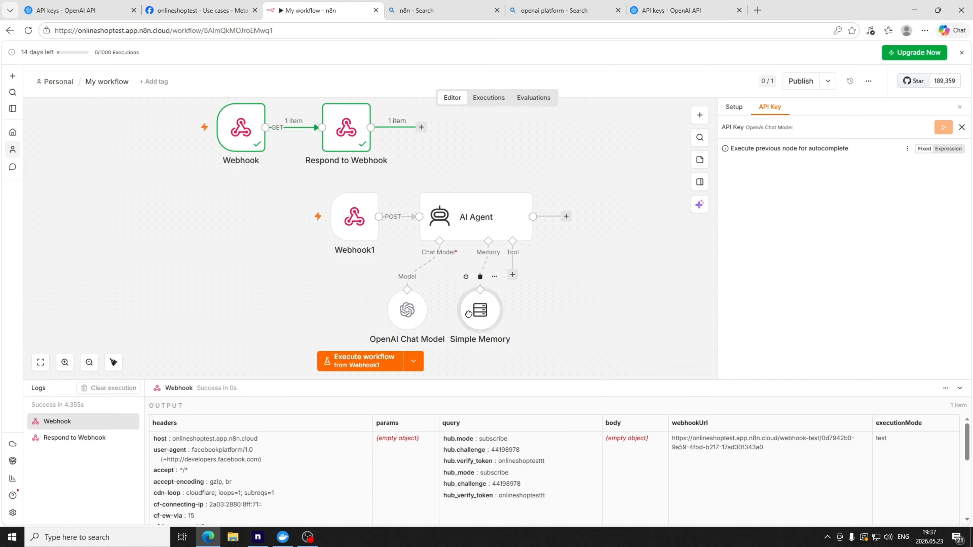
pyautogui.moveTo(488, 307); pyautogui.dragTo(479, 314)
# Add an HTTP Request node after the AI Agent
pyautogui.click(567, 217)
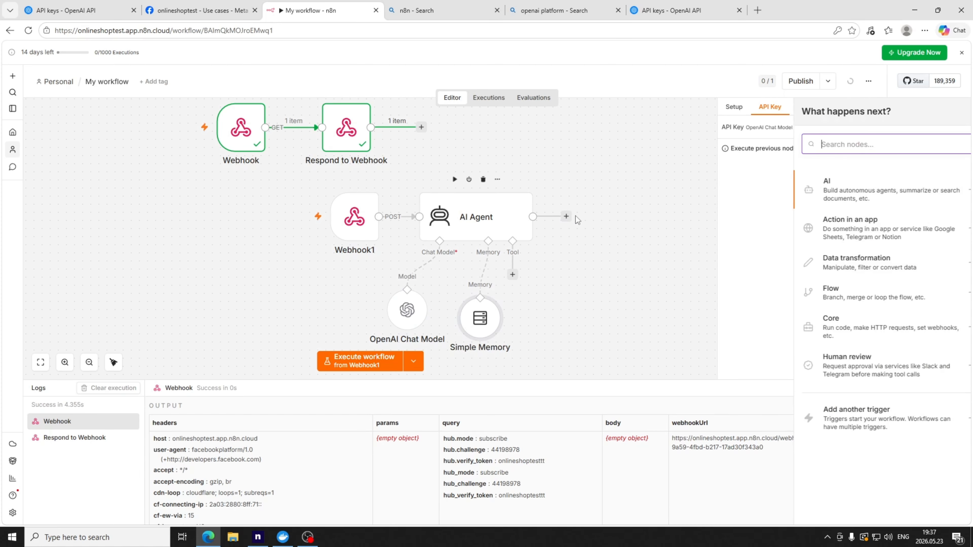
pyautogui.write('https')
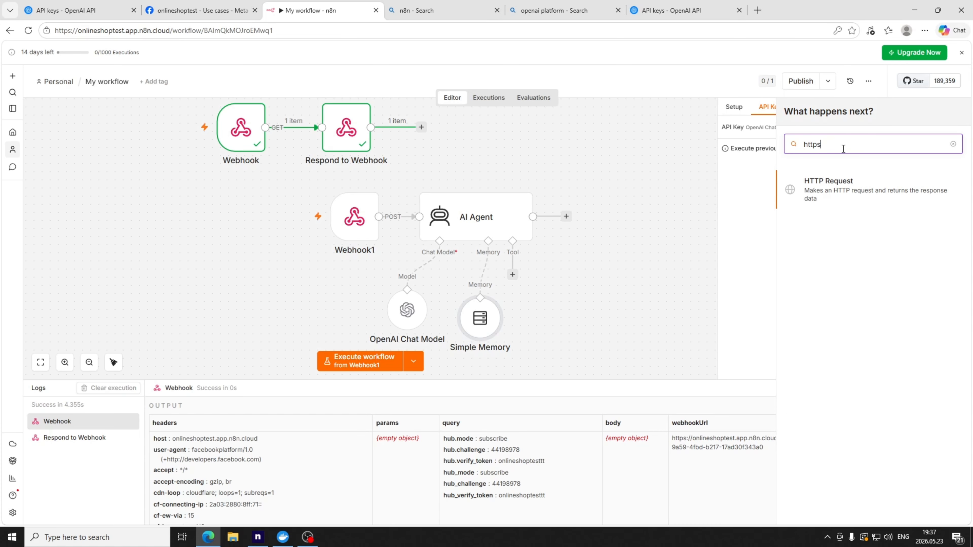
pyautogui.click(844, 196)
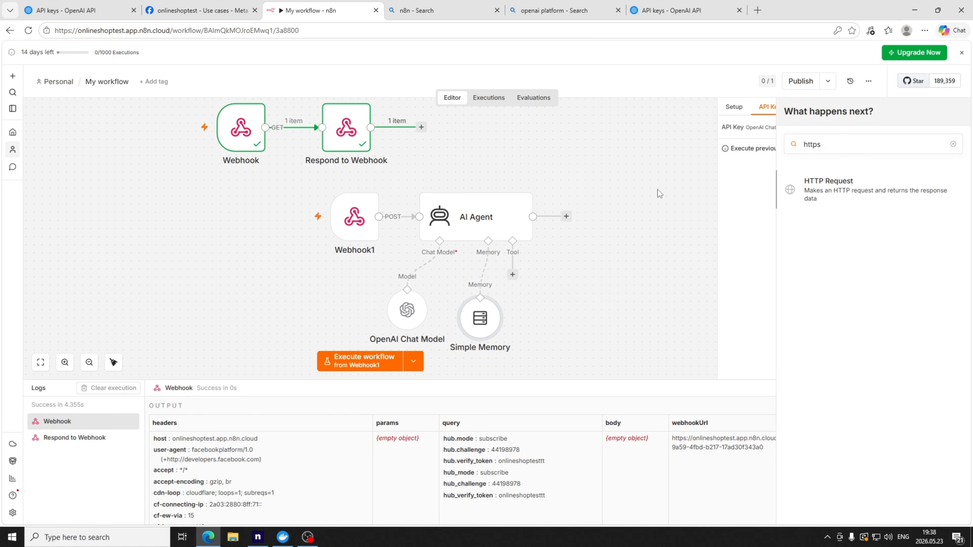
pyautogui.click(477, 72)
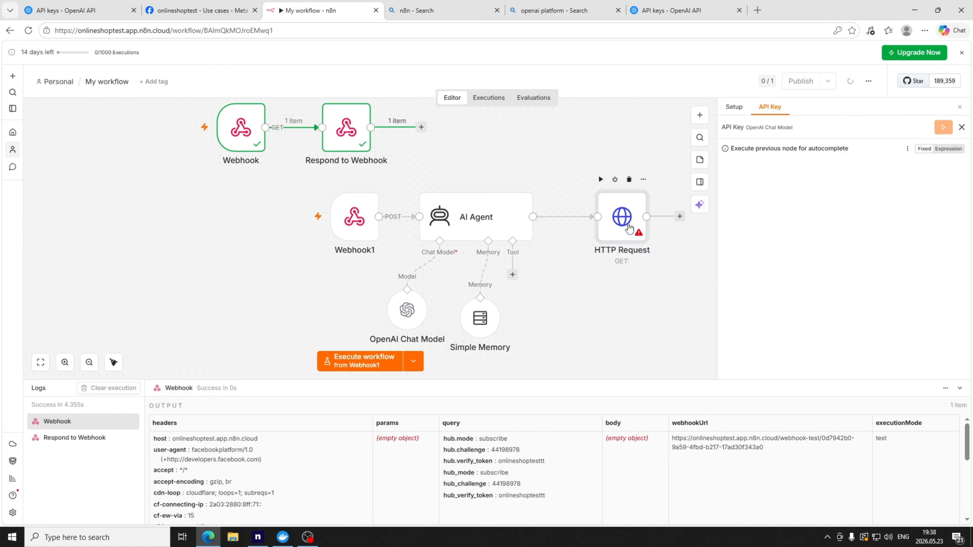
# Move Simple Memory and OpenAI Chat Model down-left and recentre the canvas
pyautogui.moveTo(622, 156); pyautogui.dragTo(584, 146)
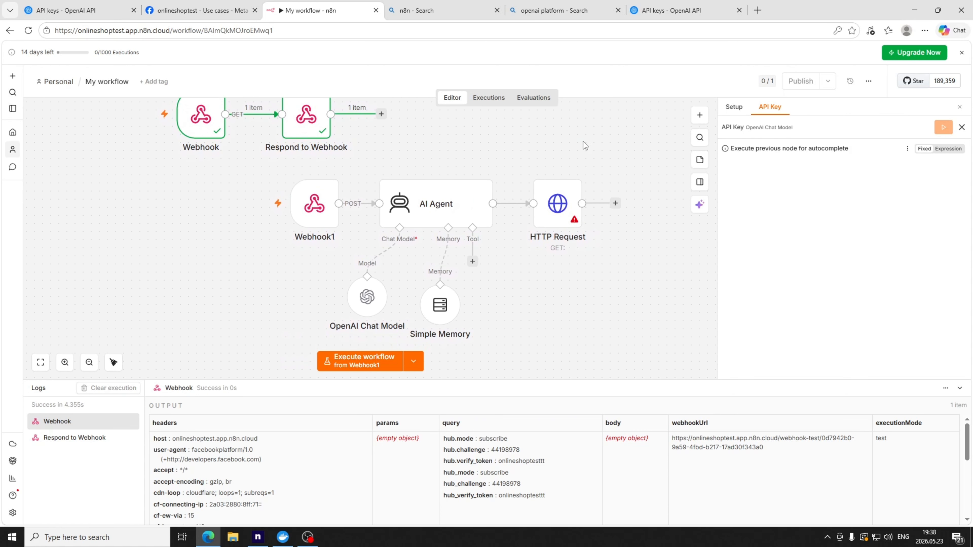
pyautogui.moveTo(444, 317); pyautogui.dragTo(437, 324)
pyautogui.moveTo(367, 302); pyautogui.dragTo(343, 319)
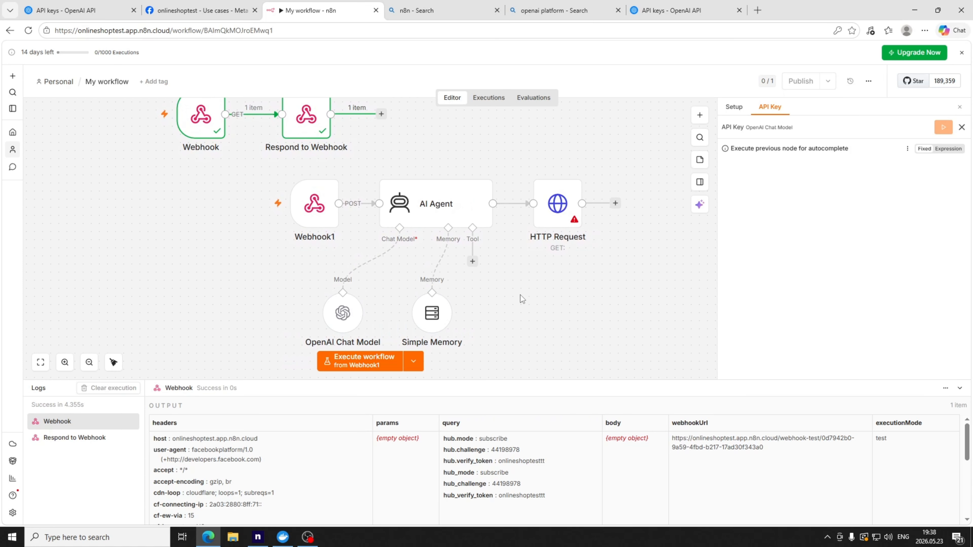
pyautogui.moveTo(566, 305); pyautogui.dragTo(561, 295)
pyautogui.hotkey('ctrl', 'shift', 'Tab')
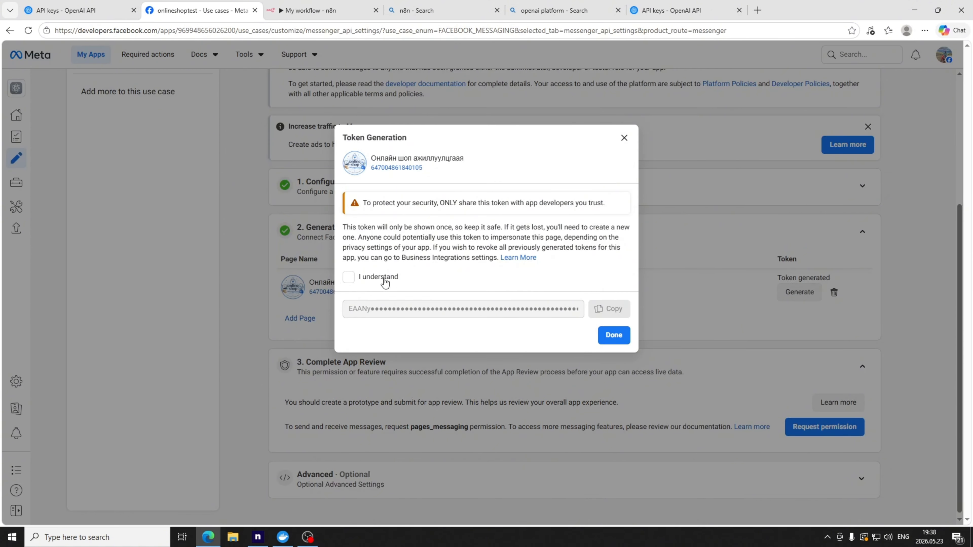
# Acknowledge the warning and copy the generated page access token
pyautogui.click(348, 277)
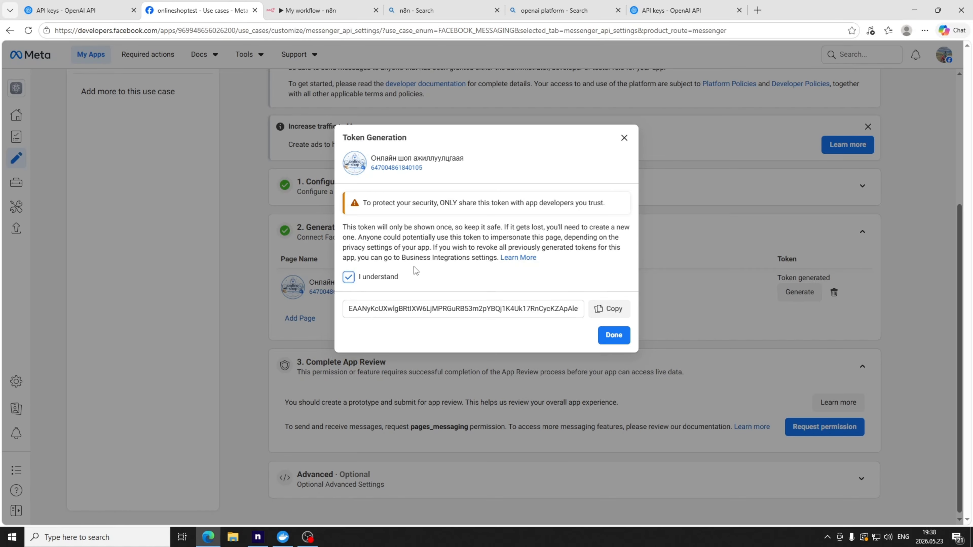
pyautogui.click(610, 309)
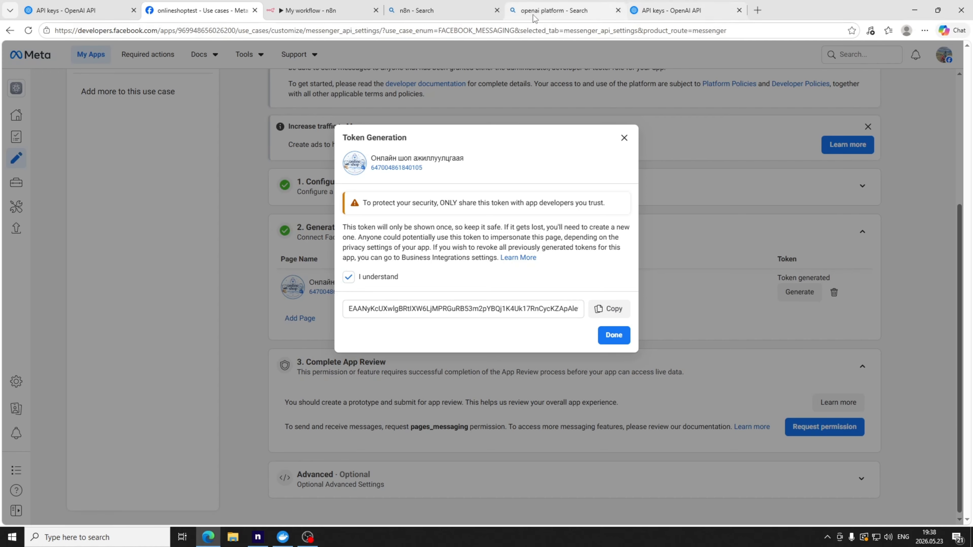
pyautogui.click(624, 340)
# Keep the token in Notepad, then set the n8n workflow waiting for a test call
pyautogui.press('super+r')
pyautogui.press('Return')
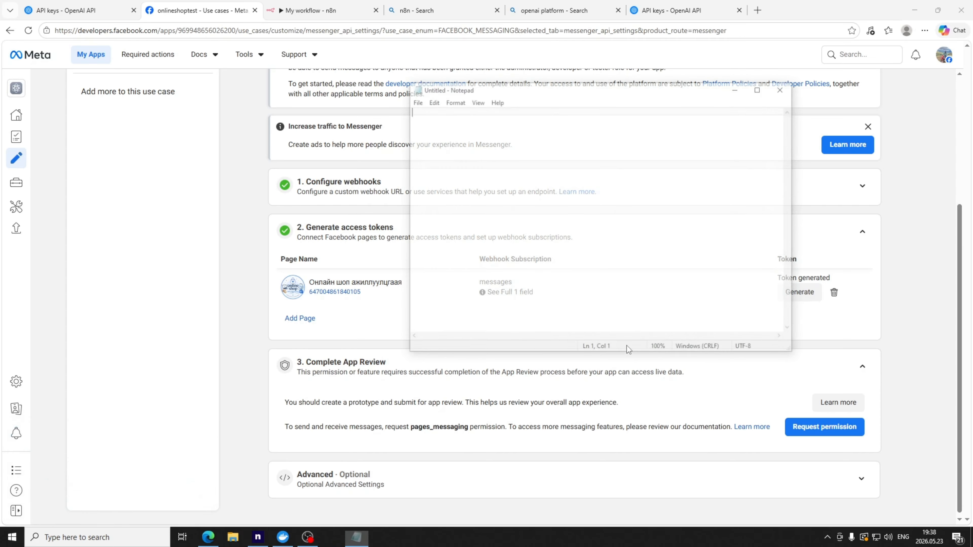
pyautogui.hotkey('ctrl', 'v')
pyautogui.click(407, 217)
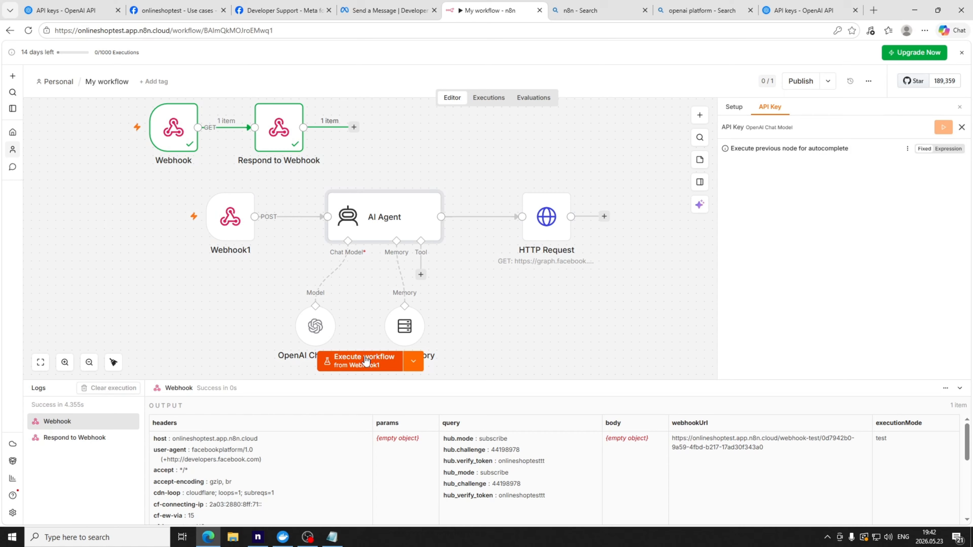
pyautogui.click(370, 359)
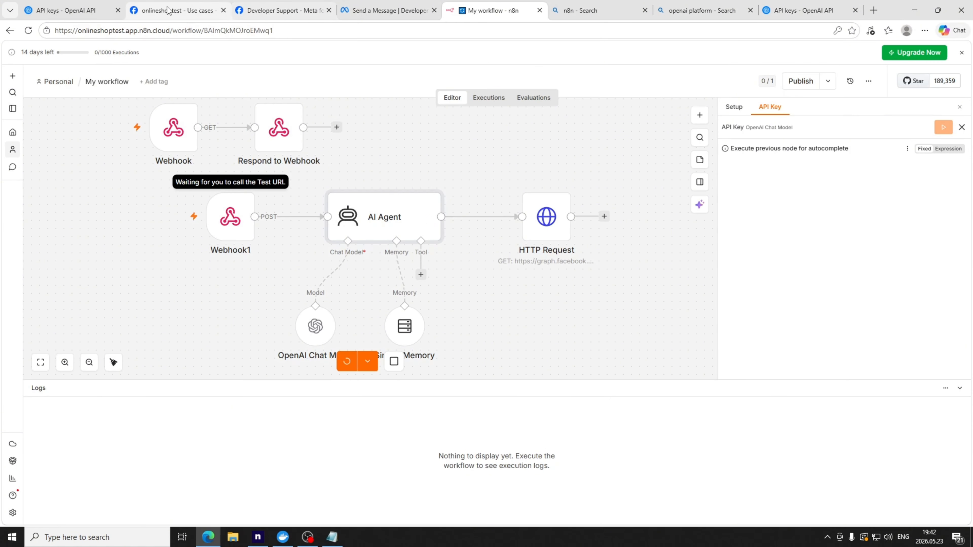
# Open messenger.com and send 'sain baina uu?' to the Онлайн шоп ажиллуулцгаая page
pyautogui.click(378, 10)
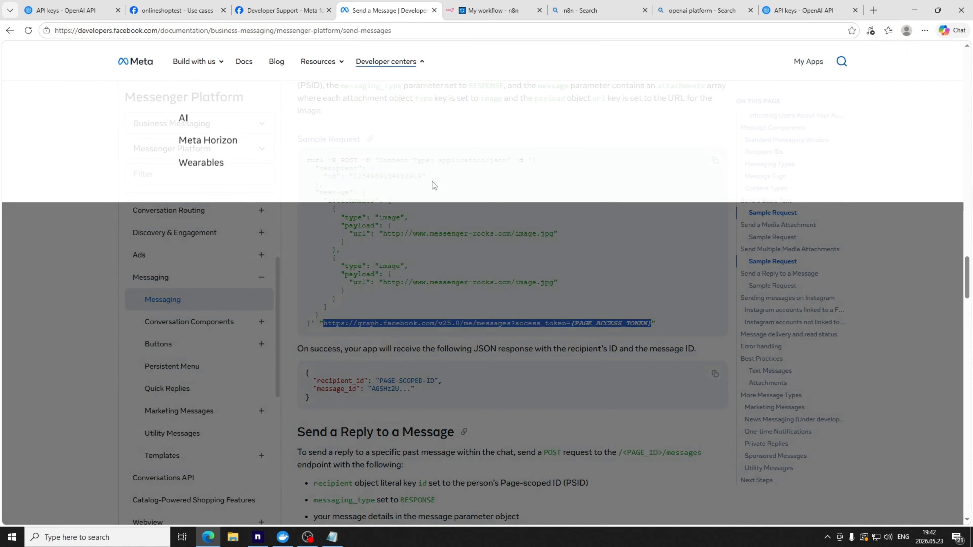
pyautogui.hotkey('ctrl', 't')
pyautogui.write('mes')
pyautogui.press('Return')
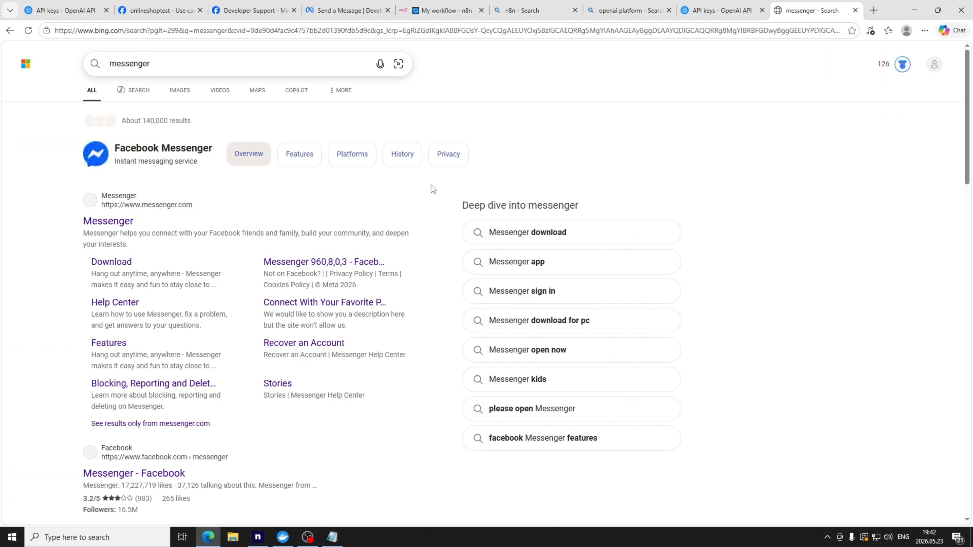
pyautogui.click(129, 221)
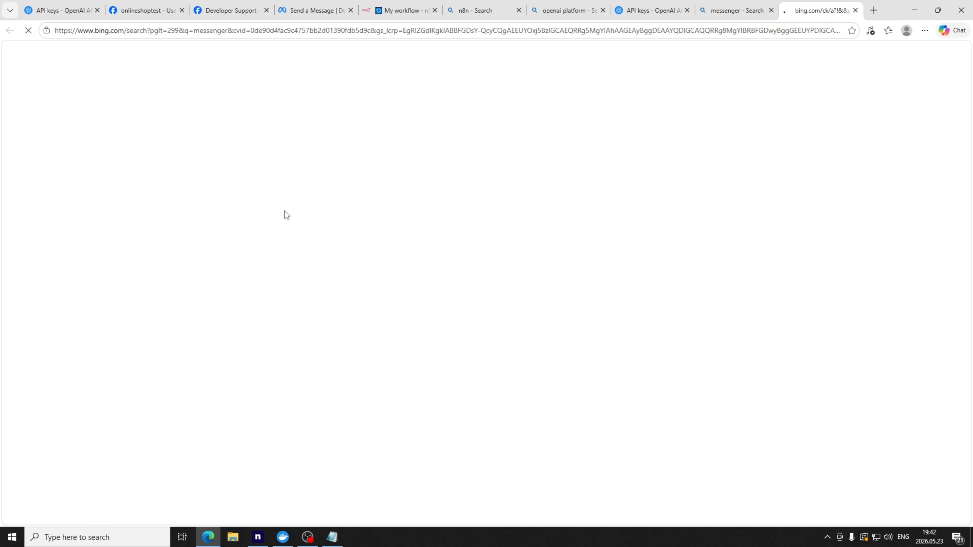
pyautogui.click(771, 12)
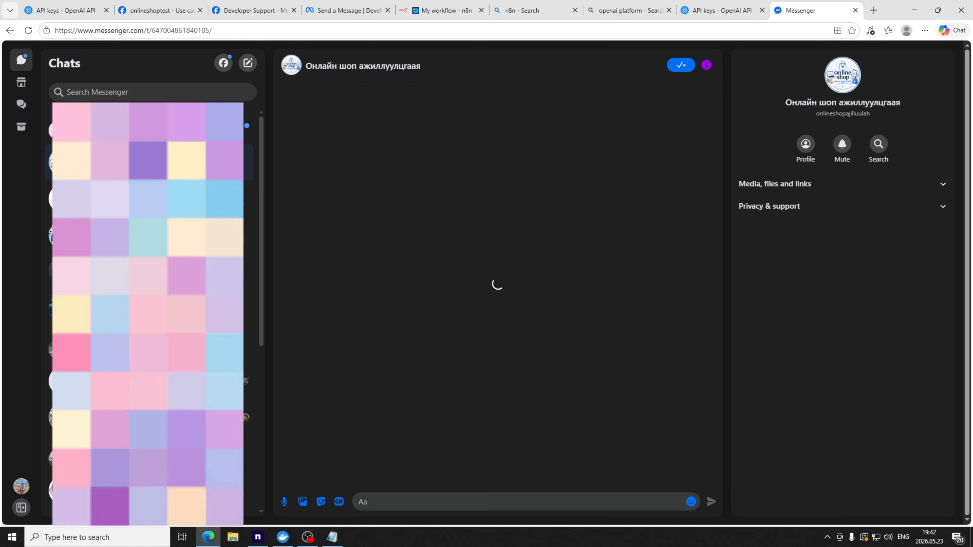
pyautogui.write('sa')
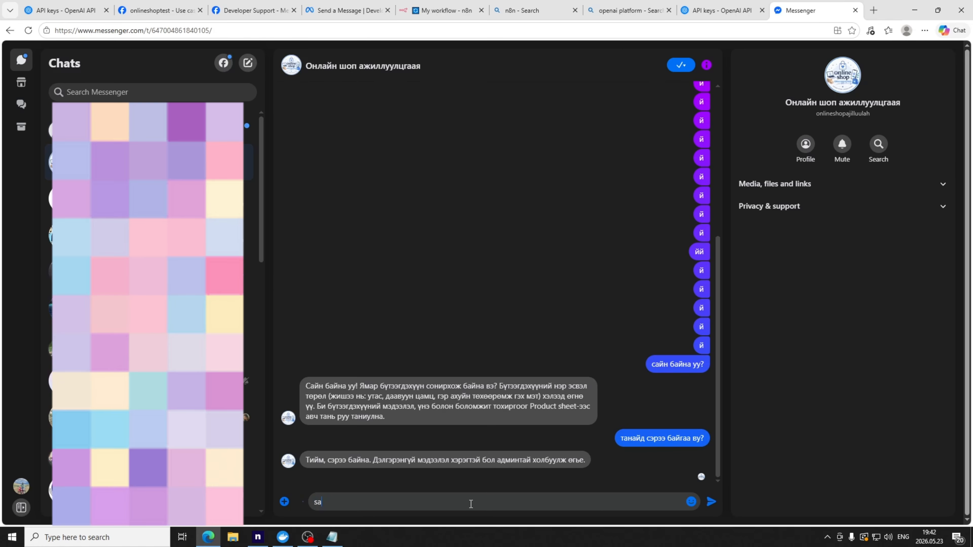
pyautogui.write('in baina uu?')
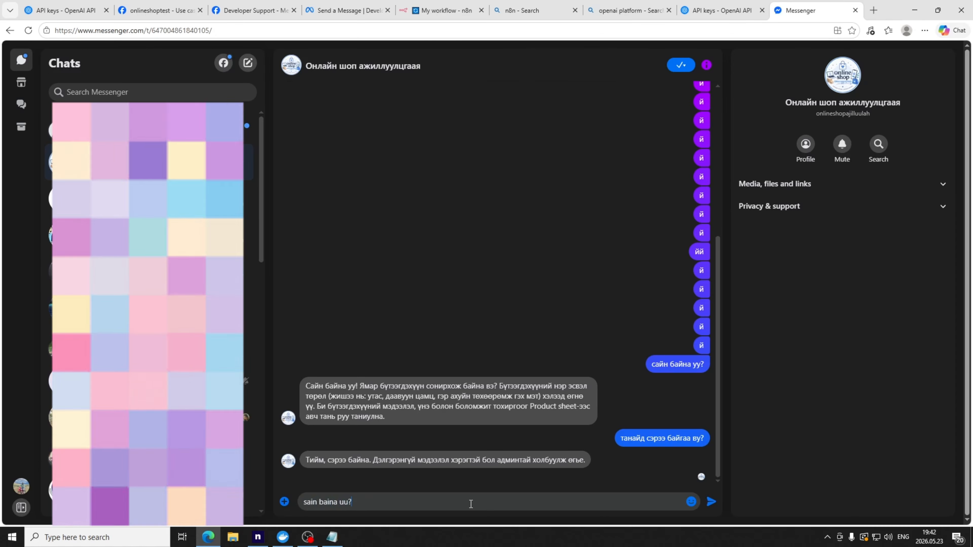
pyautogui.press('Return')
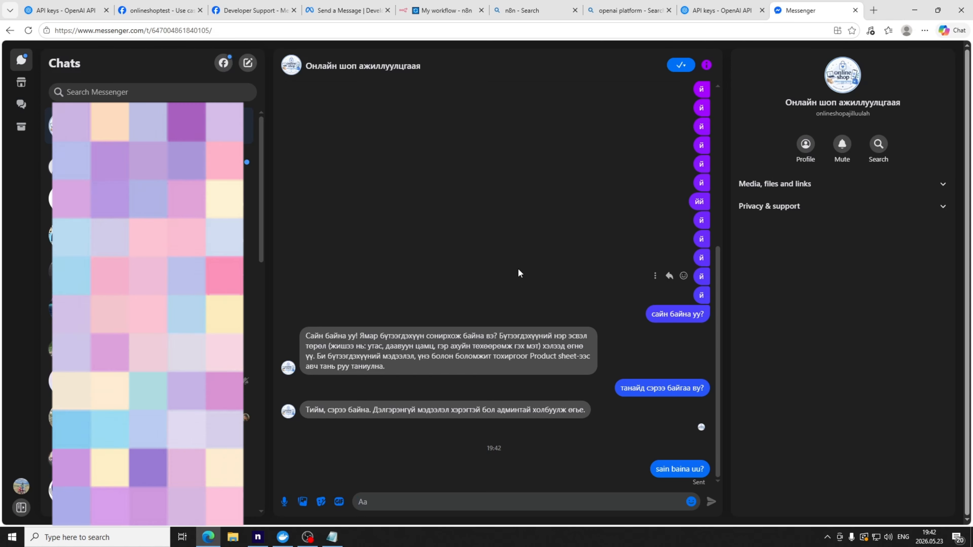
# Set Webhook1's Respond option to 'When Last Node Finishes'
pyautogui.click(445, 11)
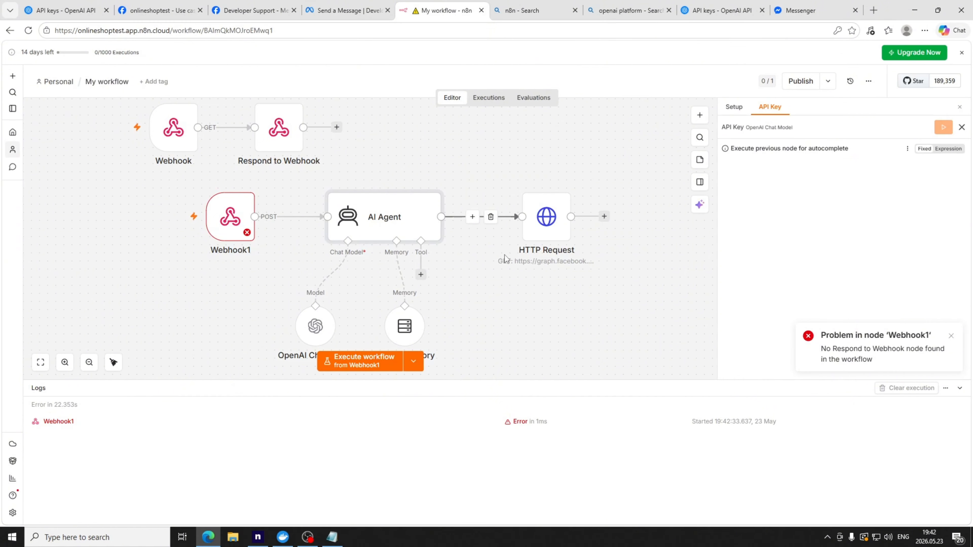
pyautogui.moveTo(232, 219)
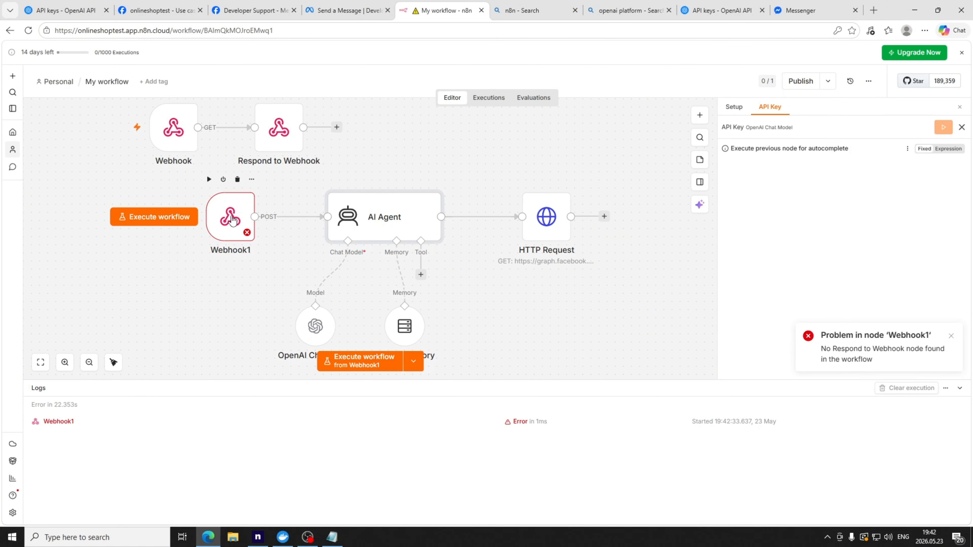
pyautogui.doubleClick(232, 219)
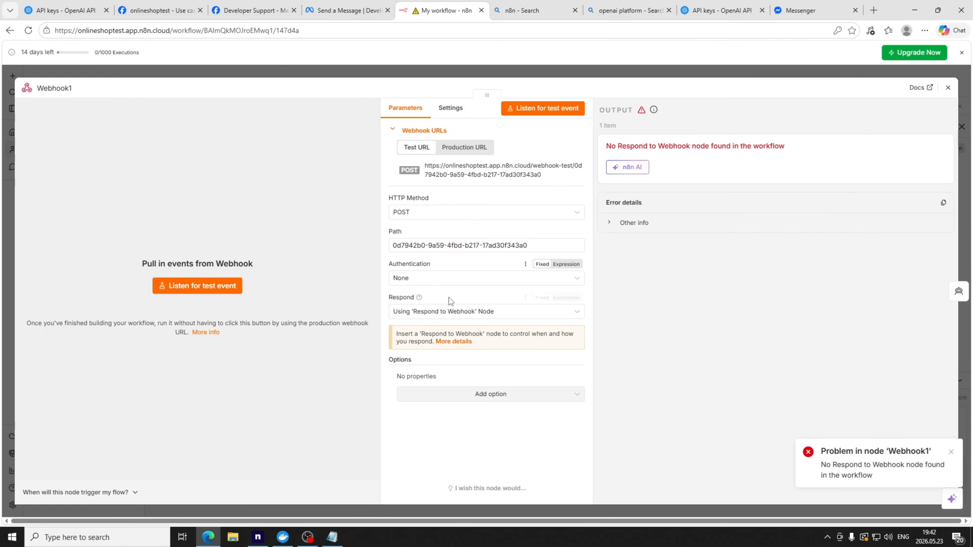
pyautogui.click(451, 311)
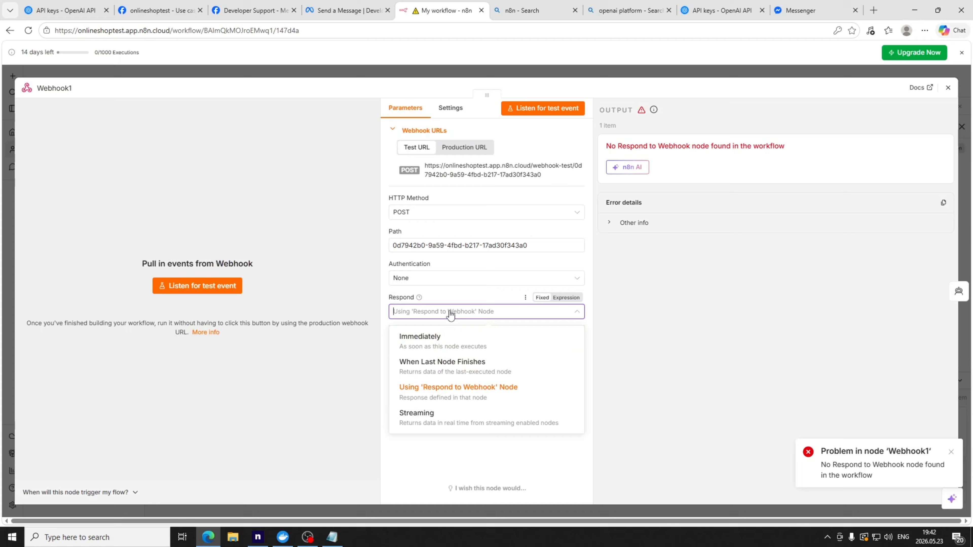
pyautogui.click(472, 367)
# Start a new test run of the workflow and go back to the Messenger chat
pyautogui.click(513, 68)
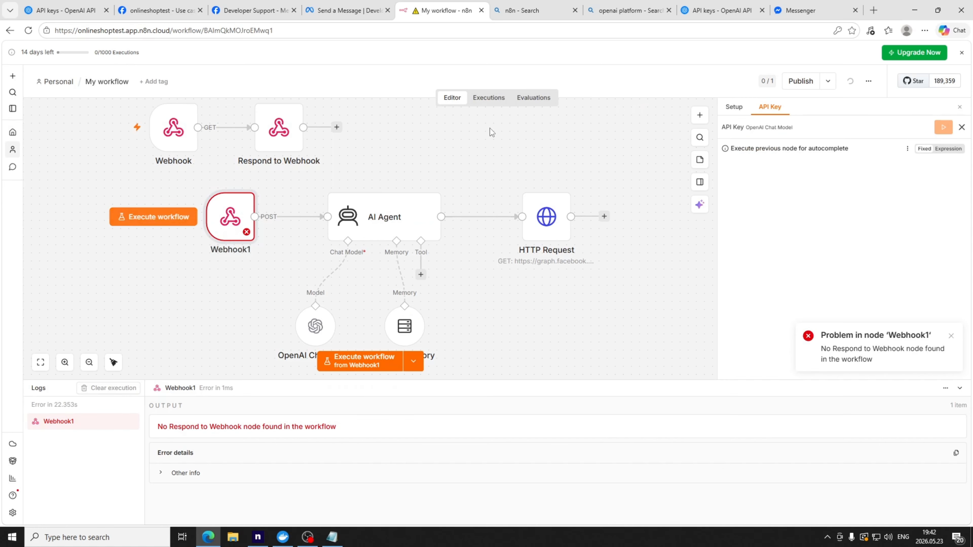
pyautogui.click(381, 360)
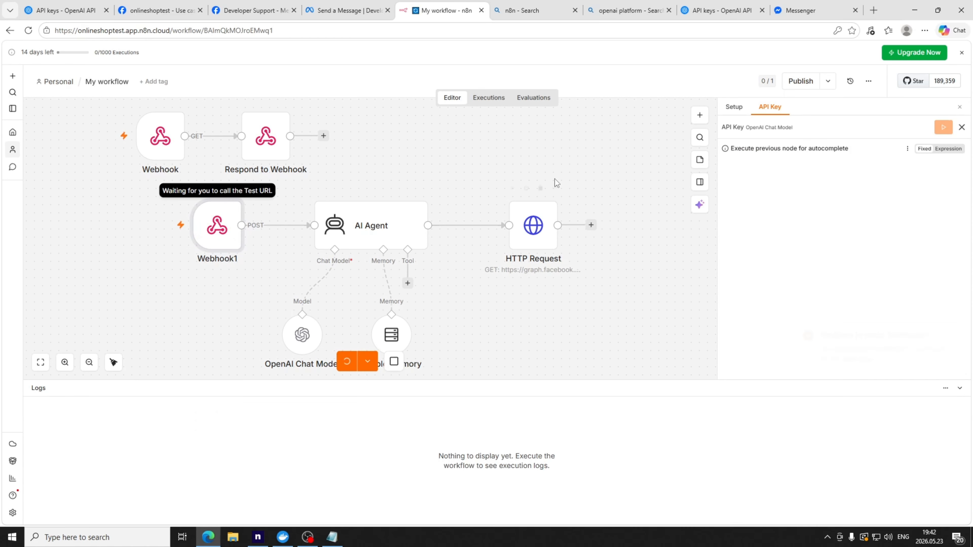
pyautogui.click(801, 10)
# Send the test message 'sain bain a uu?' in the Messenger chat
pyautogui.click(461, 497)
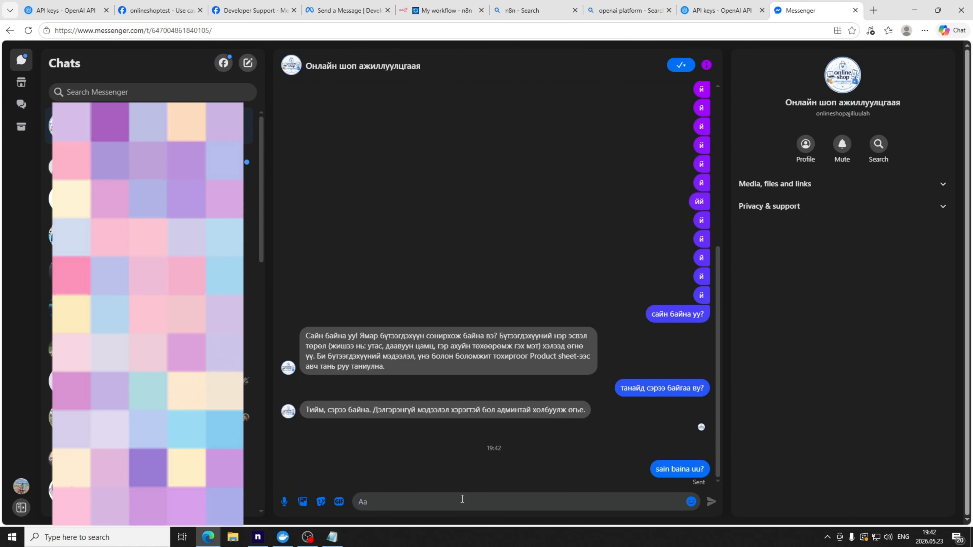
pyautogui.write('sain bain a uu?')
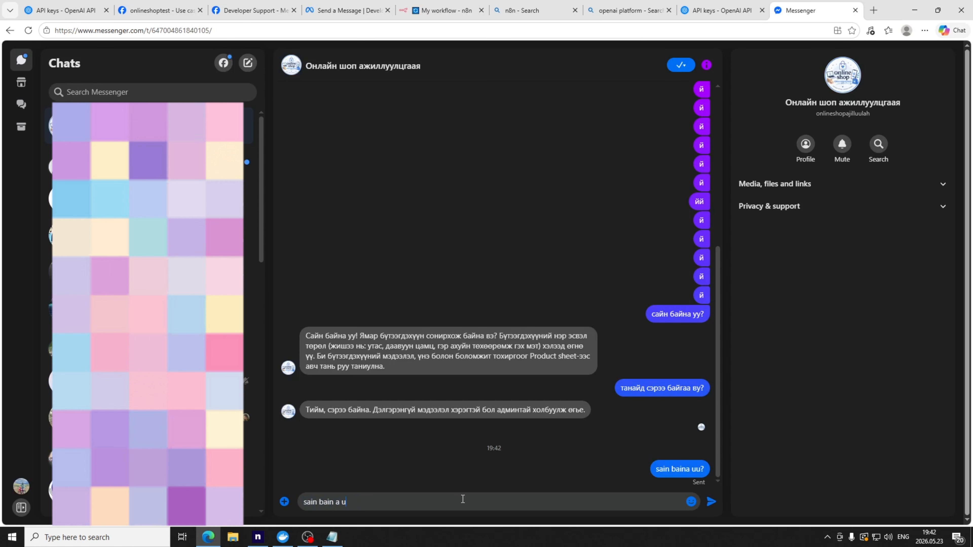
pyautogui.press('Return')
# Set the Simple Memory Session ID to 'Define below' with the sender id mapped into Key
pyautogui.click(440, 11)
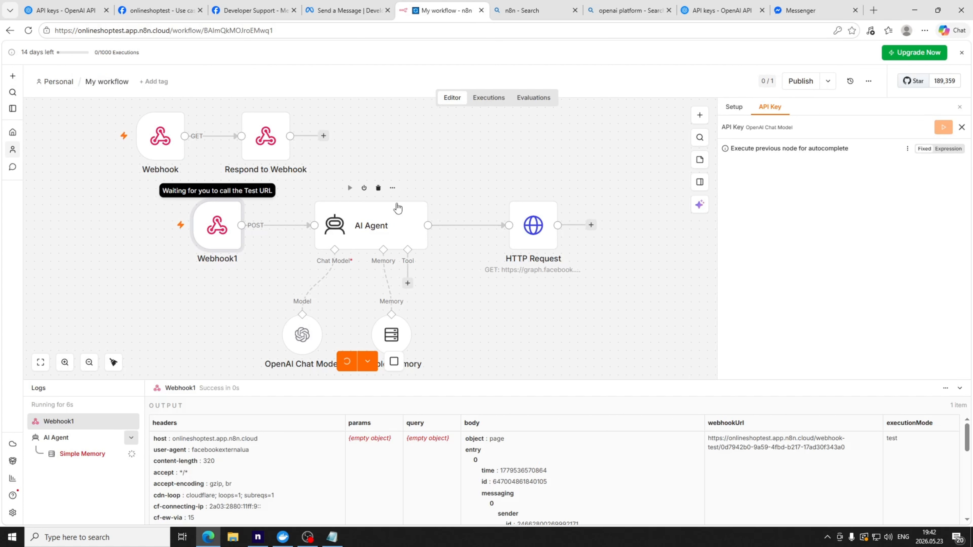
pyautogui.scroll(-2, 485, 310)
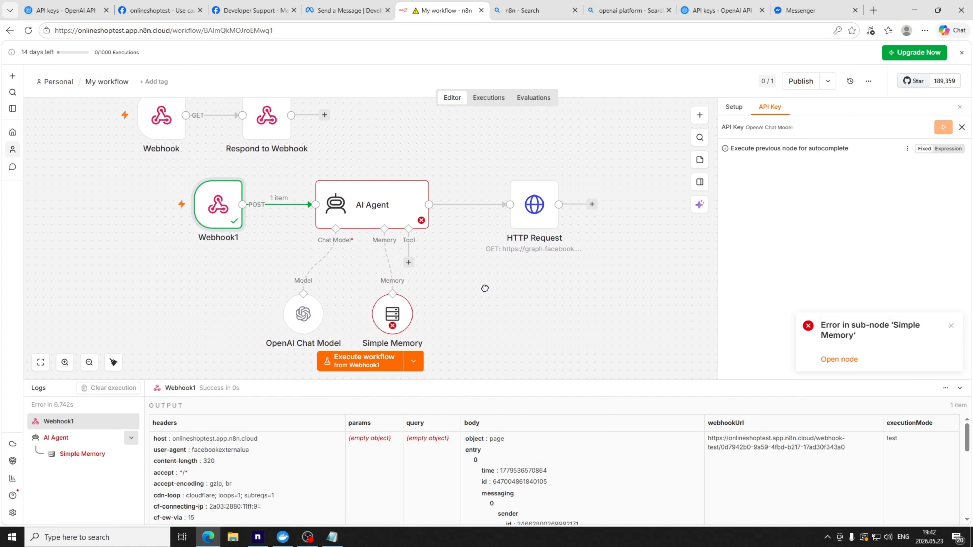
pyautogui.doubleClick(334, 198)
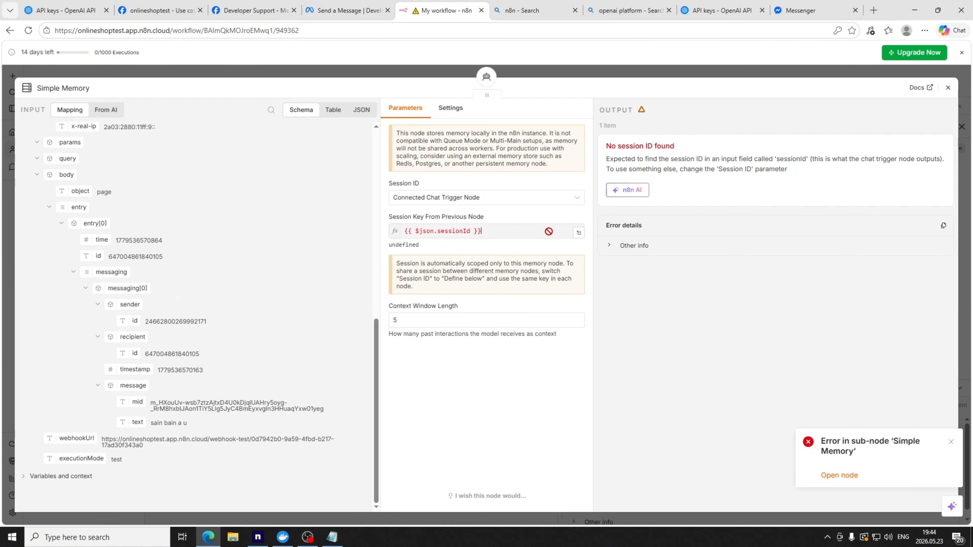
pyautogui.click(460, 197)
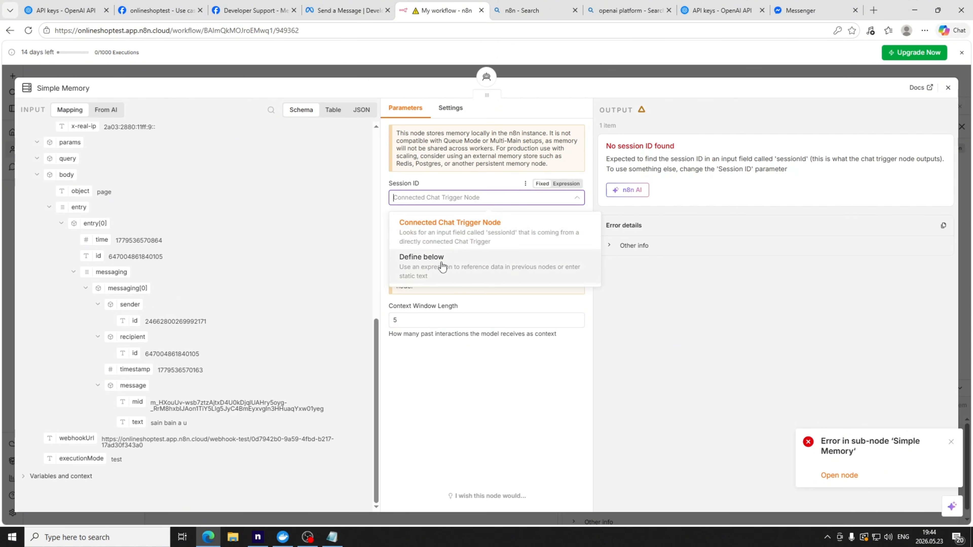
pyautogui.click(441, 261)
pyautogui.moveTo(127, 321); pyautogui.dragTo(418, 232)
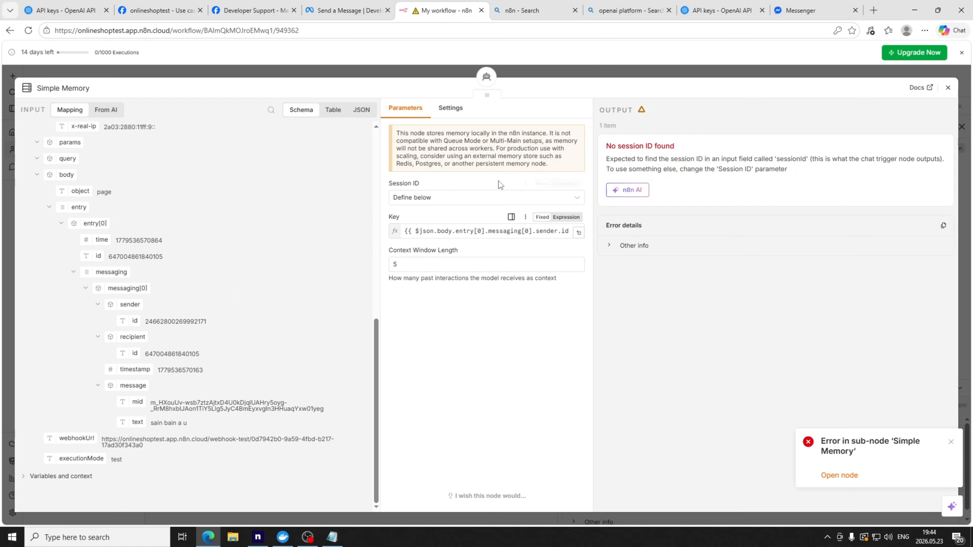
pyautogui.click(535, 71)
# Start a test run, send 'sain baina uu' in Messenger, and return to n8n
pyautogui.moveTo(479, 269); pyautogui.dragTo(485, 279)
pyautogui.click(360, 361)
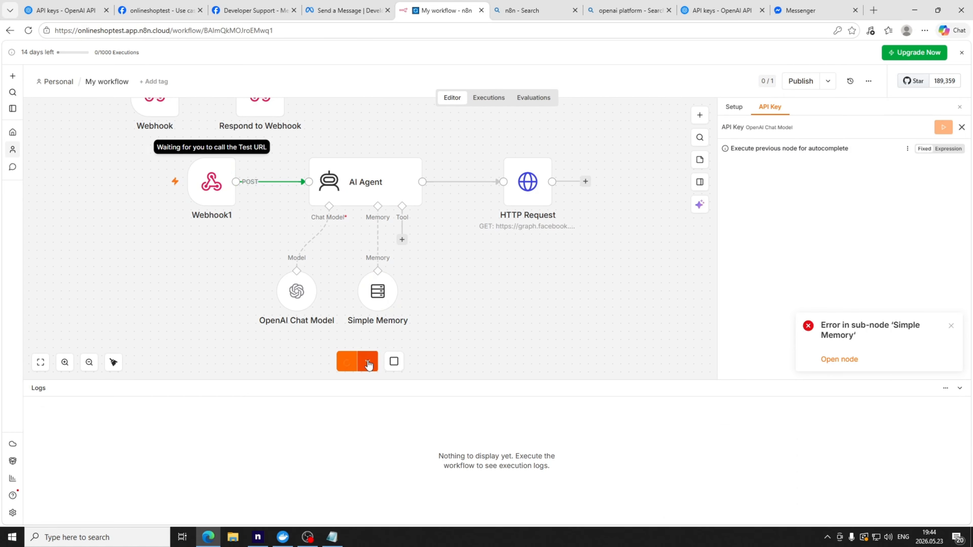
pyautogui.click(781, 5)
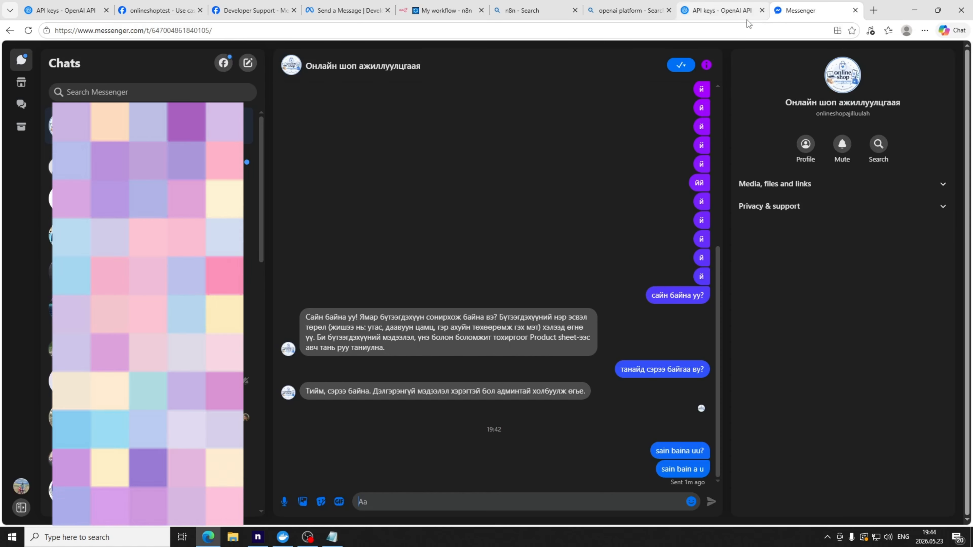
pyautogui.click(428, 494)
pyautogui.write('sain baina uu')
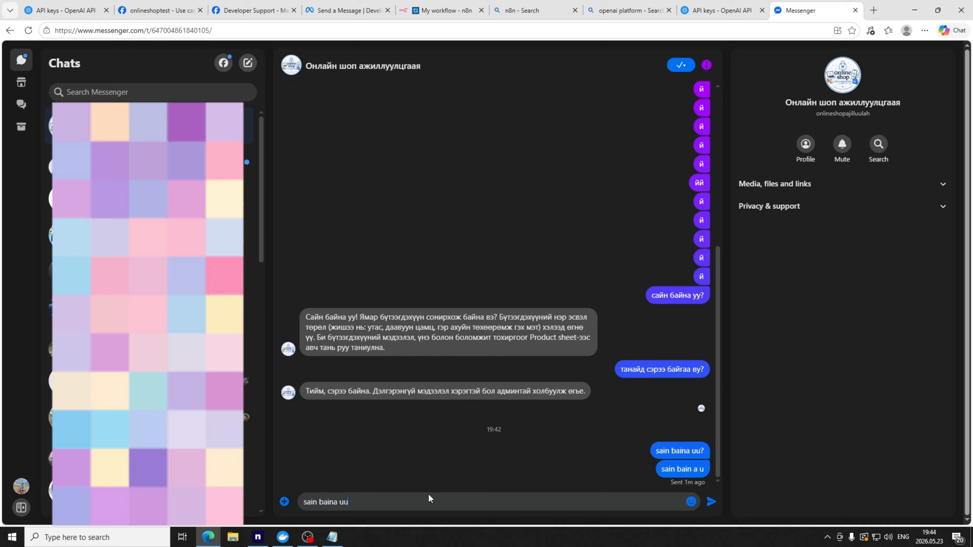
pyautogui.press('Return')
pyautogui.click(444, 10)
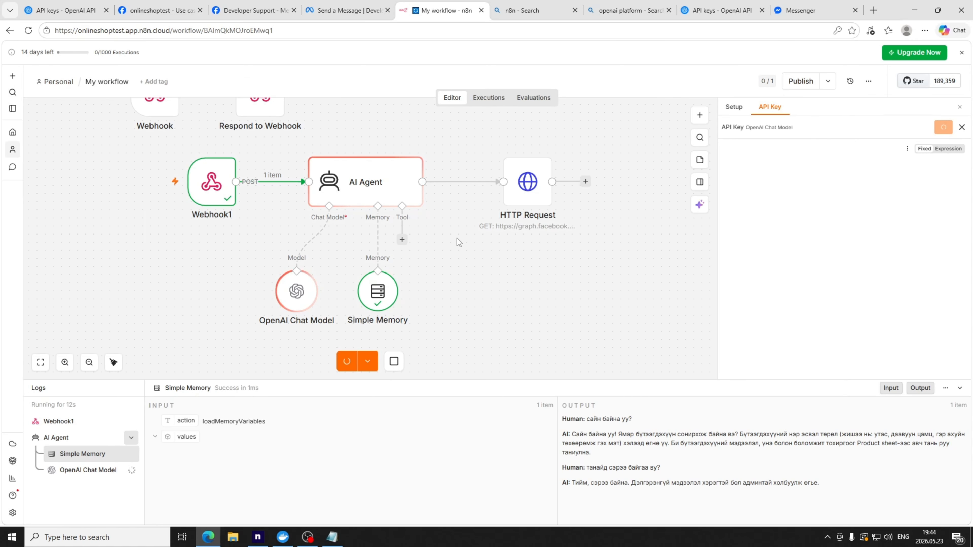
# Select the graph.facebook.com/v25.0/me/messages URL in the Send a Message sample request, then return to n8n
pyautogui.doubleClick(534, 184)
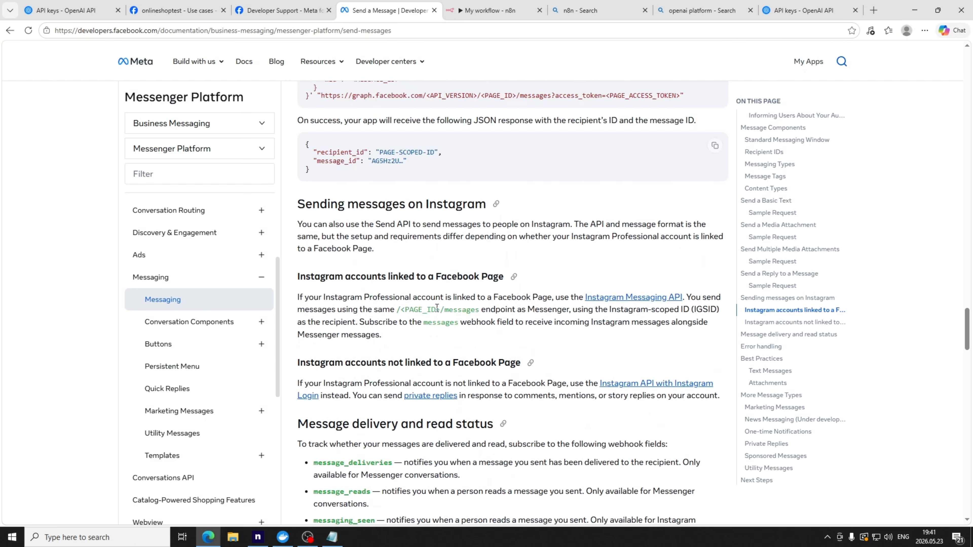
pyautogui.scroll(5, 436, 306)
pyautogui.scroll(5, 434, 313)
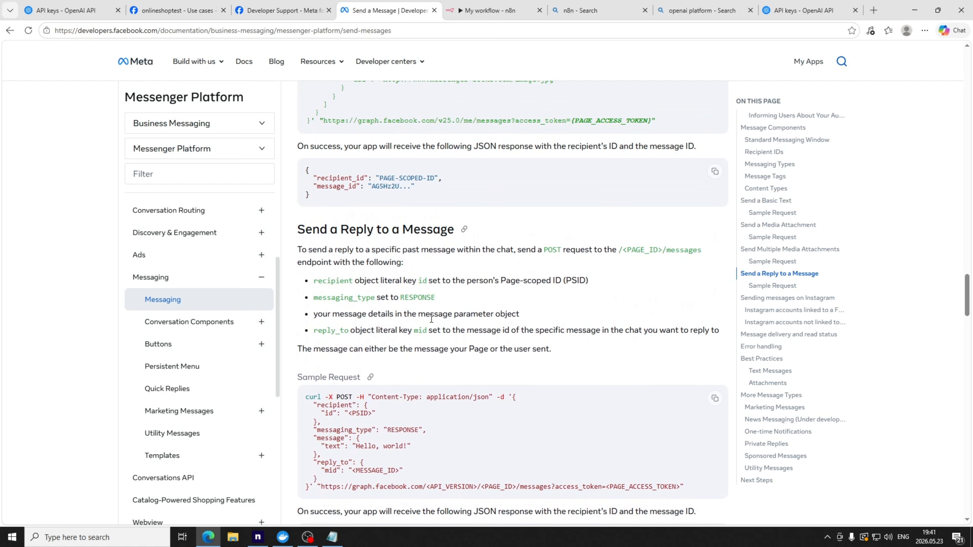
pyautogui.scroll(5, 431, 319)
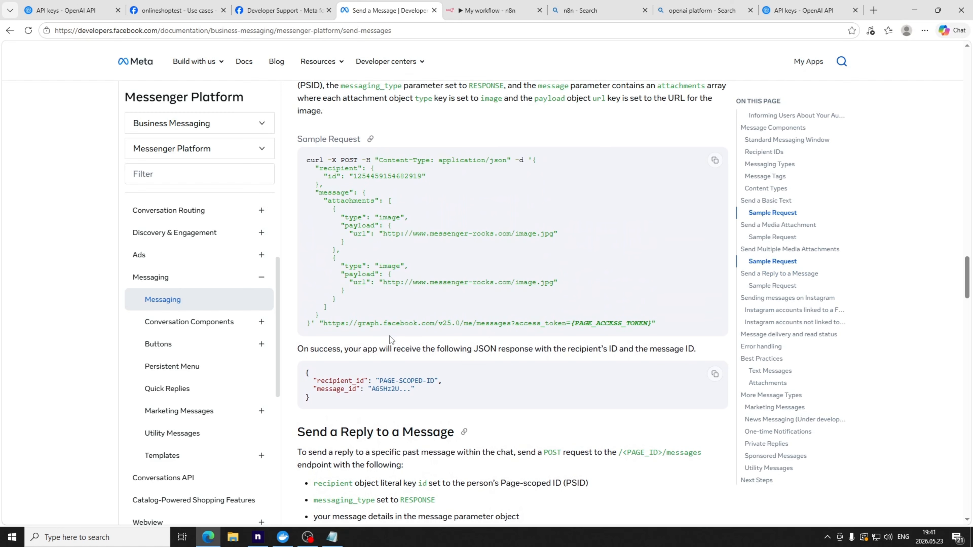
pyautogui.moveTo(323, 327); pyautogui.dragTo(610, 334)
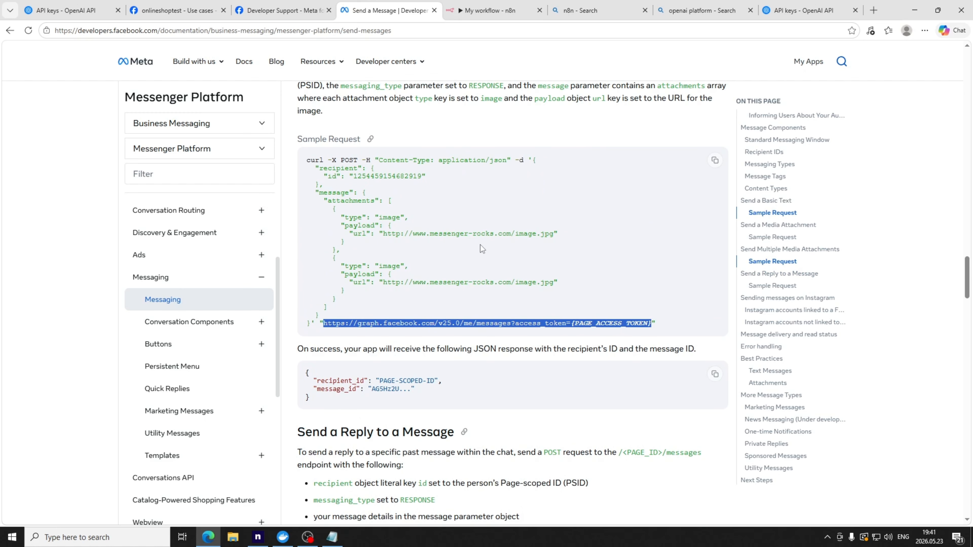
pyautogui.click(475, 10)
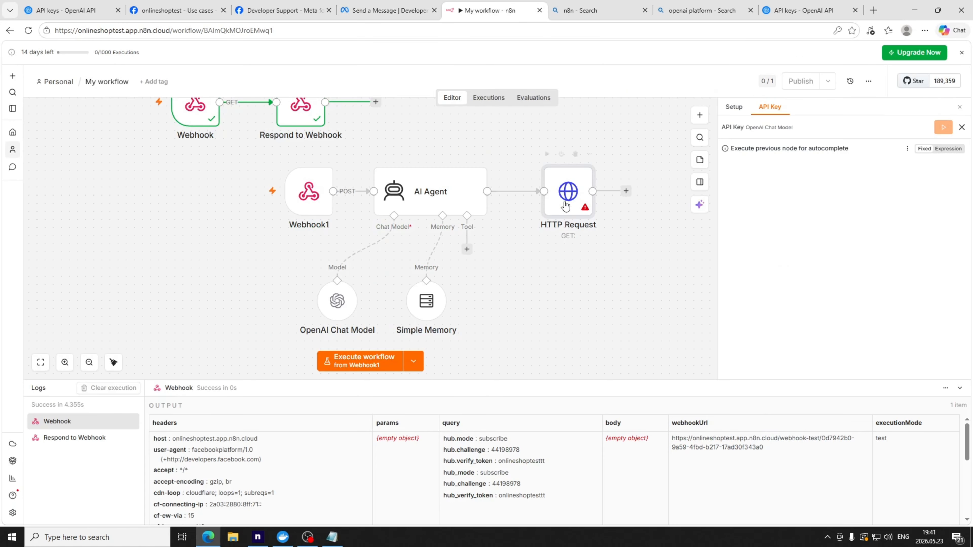
# Paste the Graph API messages URL into the HTTP Request's URL field
pyautogui.doubleClick(582, 204)
pyautogui.click(469, 197)
pyautogui.write('https://graph.facebook.com/v25.0/me/messages?access_token={PAGE_ACCESS_TOKEN}')
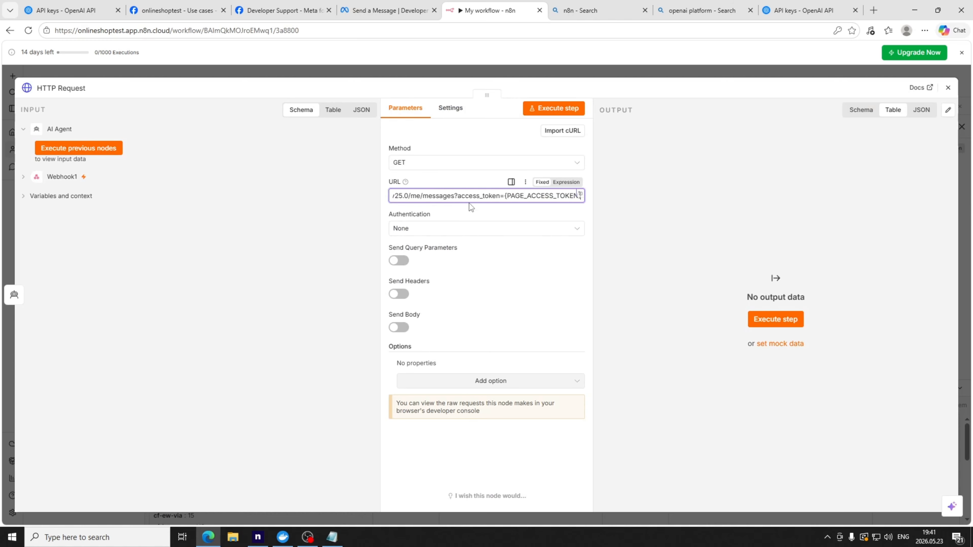
pyautogui.click(506, 196)
pyautogui.moveTo(532, 196); pyautogui.dragTo(596, 196)
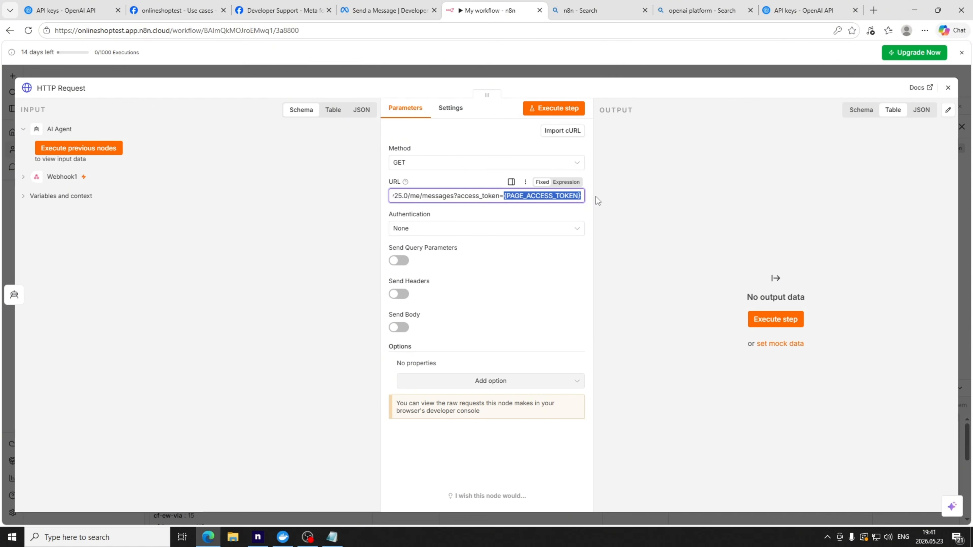
# Replace the {PAGE_ACCESS_TOKEN} placeholder in the URL with the page token saved in Notepad
pyautogui.hotkey('ctrl', 'shift', 'Tab')
pyautogui.hotkey('ctrl', 'Tab')
pyautogui.hotkey('alt', 'Tab')
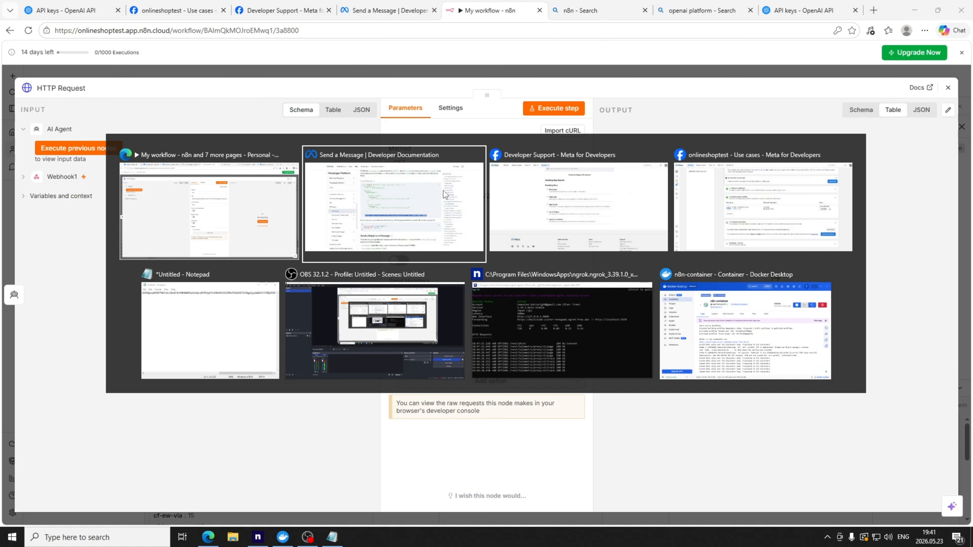
pyautogui.click(241, 317)
pyautogui.hotkey('ctrl', 'a')
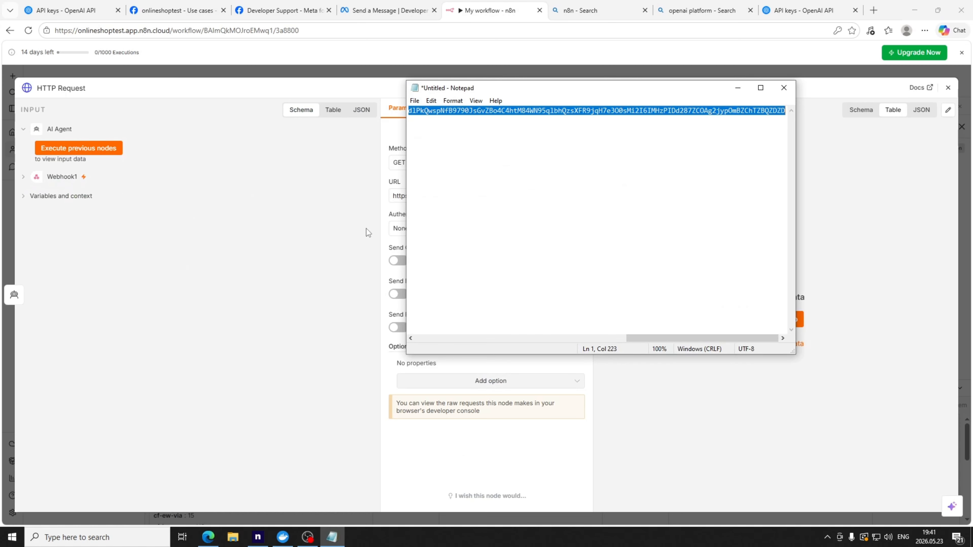
pyautogui.click(391, 210)
pyautogui.moveTo(571, 196); pyautogui.dragTo(594, 199)
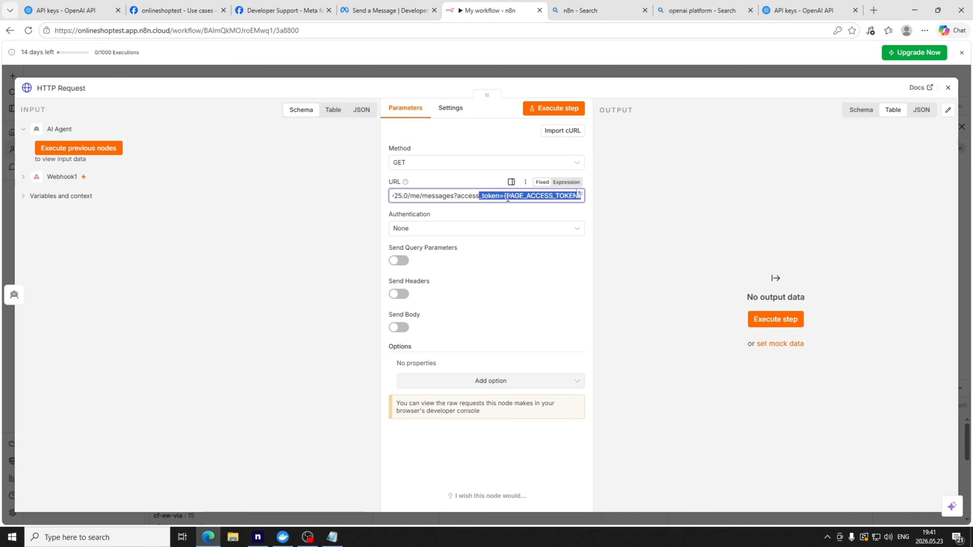
pyautogui.click(507, 195)
pyautogui.moveTo(506, 196); pyautogui.dragTo(615, 195)
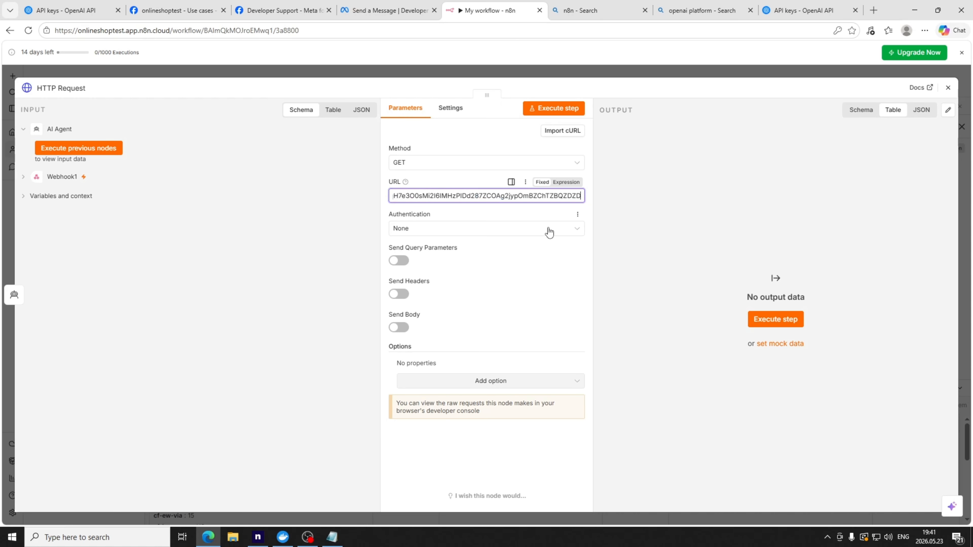
pyautogui.hotkey('ctrl', 'v')
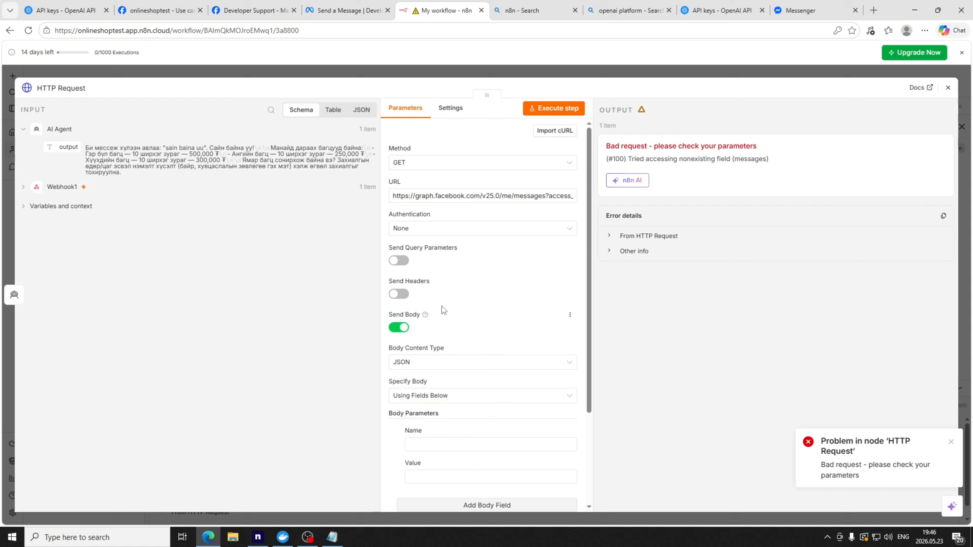
# Set the request body to Using JSON and paste the recipient and message JSON
pyautogui.scroll(-3, 449, 281)
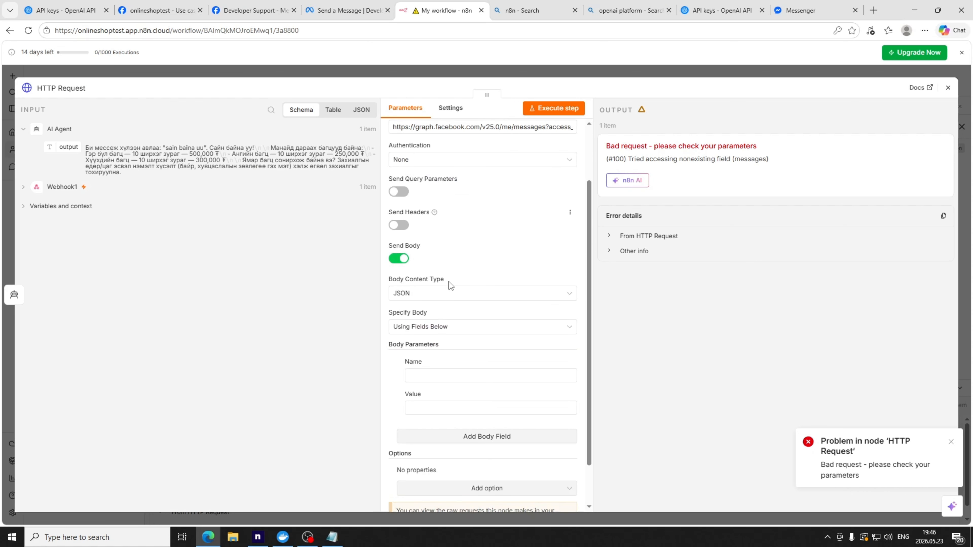
pyautogui.click(436, 294)
pyautogui.click(426, 337)
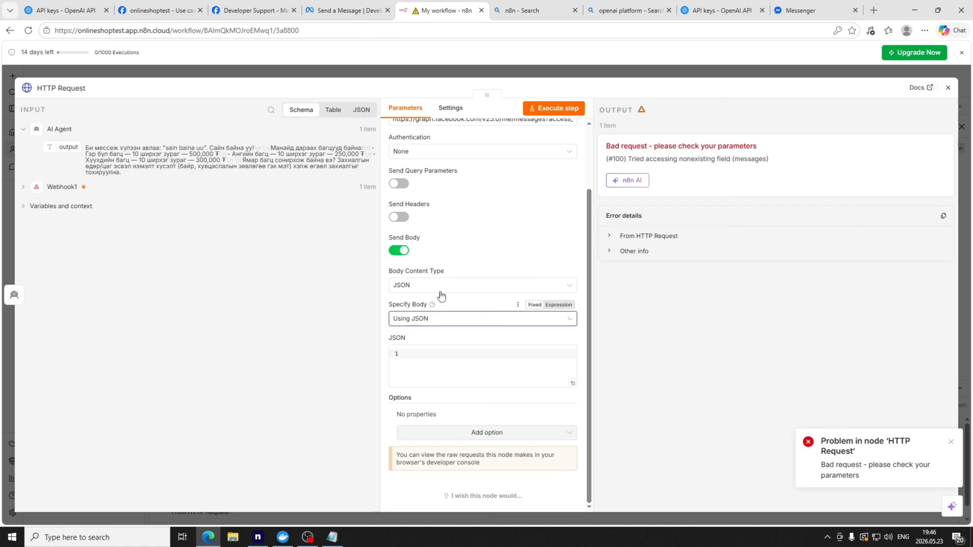
pyautogui.click(419, 354)
pyautogui.hotkey('ctrl', 'v')
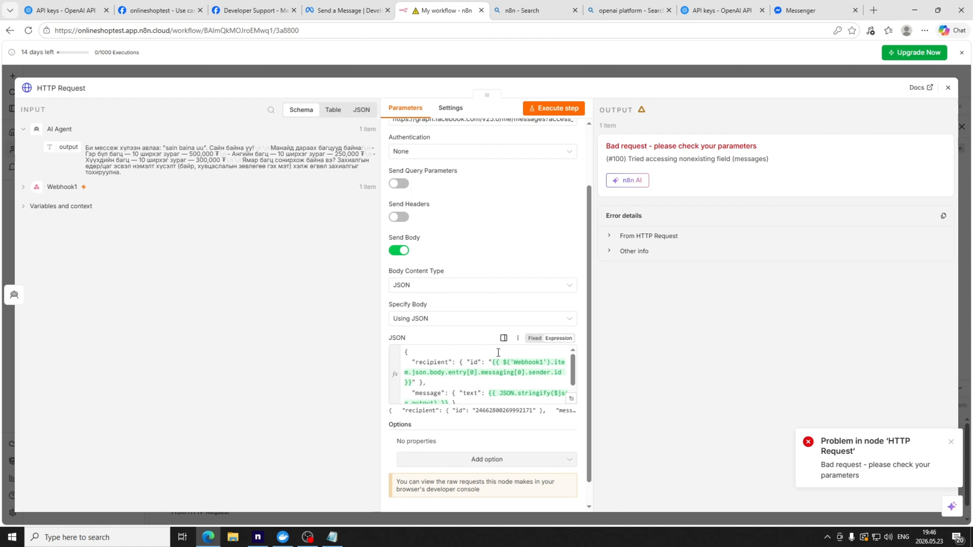
pyautogui.scroll(-1, 487, 357)
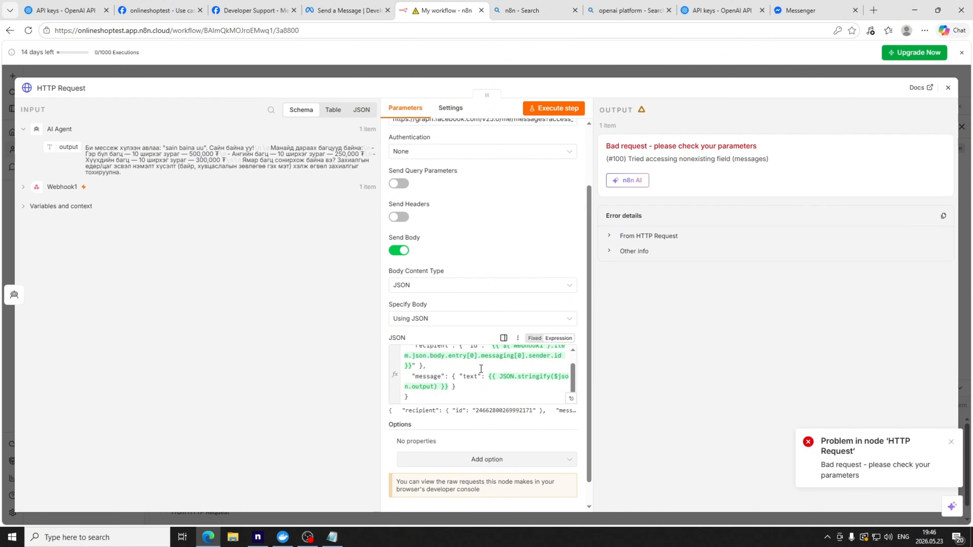
pyautogui.scroll(1, 457, 362)
pyautogui.scroll(-1, 479, 360)
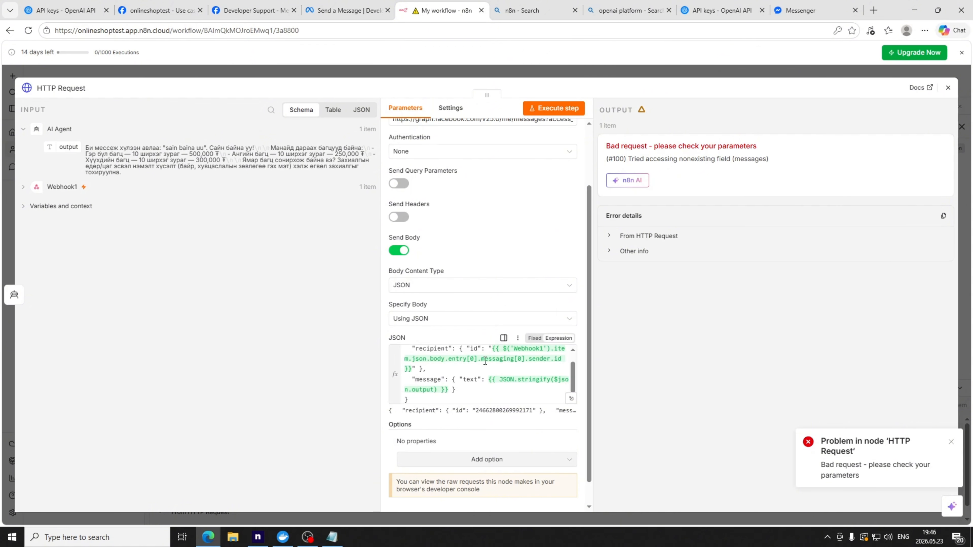
pyautogui.click(487, 71)
# Start a test run and send 'sain baina uu' from Messenger, then check the failed run
pyautogui.click(360, 361)
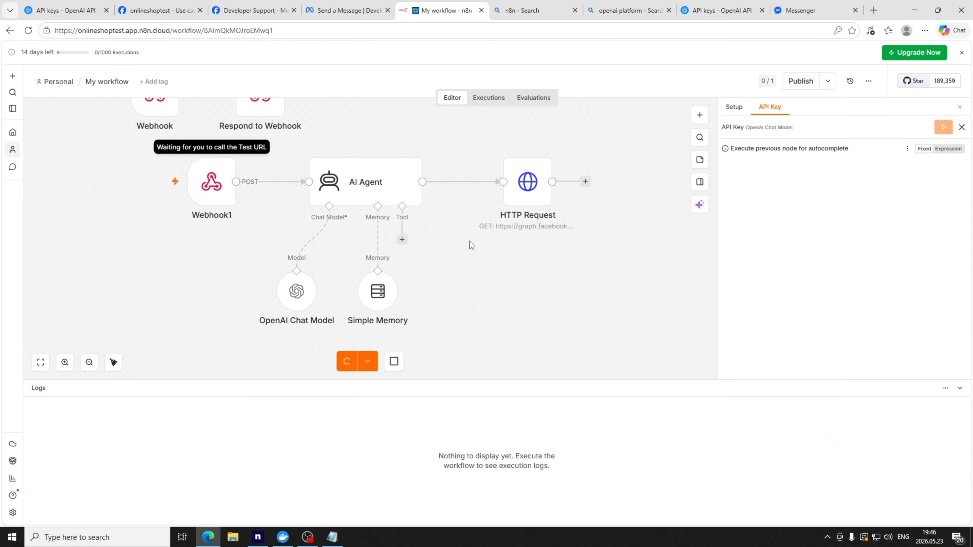
pyautogui.click(801, 10)
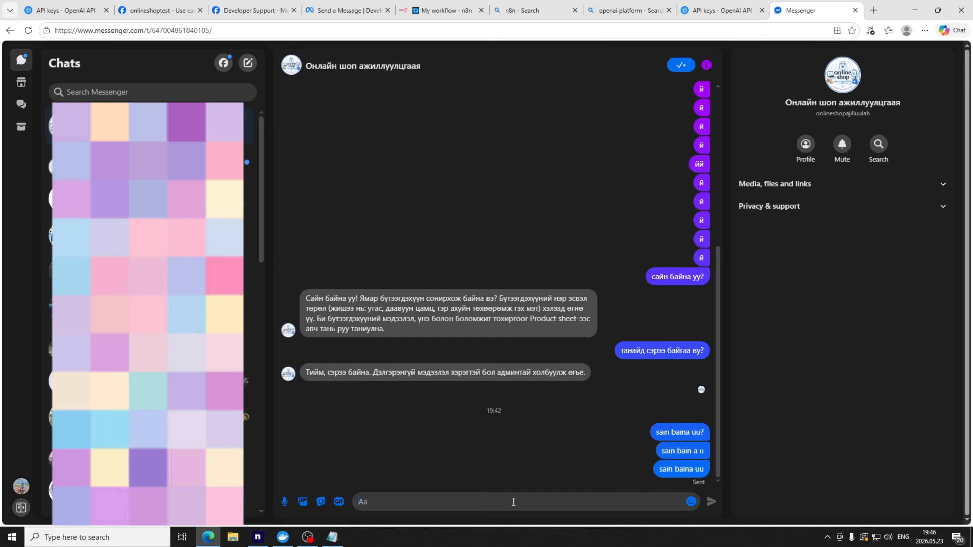
pyautogui.write('sain baina uu')
pyautogui.press('Return')
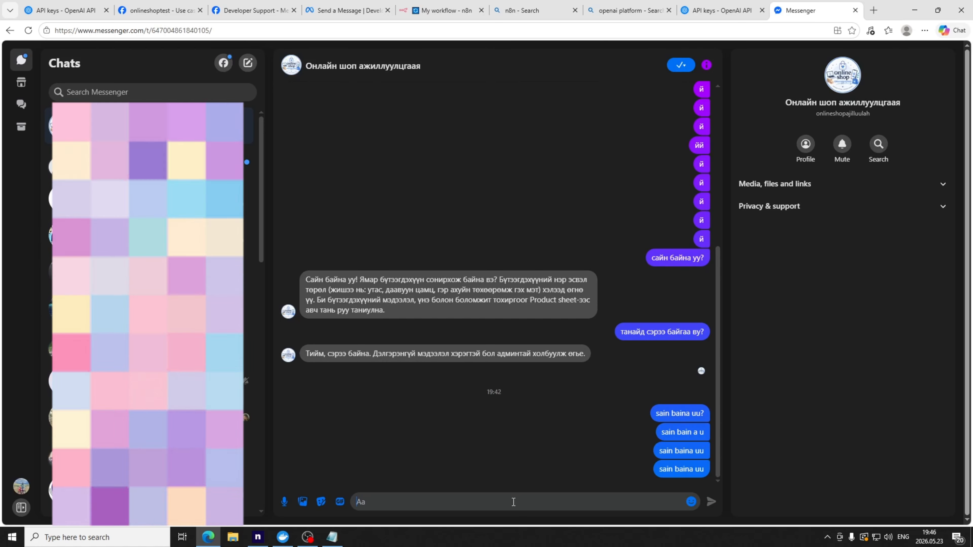
pyautogui.click(445, 10)
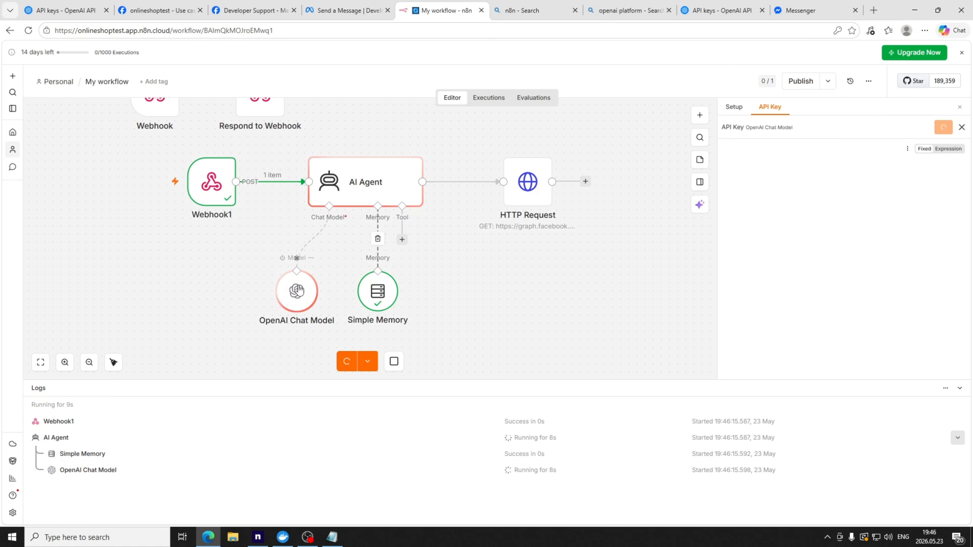
# Change the HTTP Request method from GET to POST and start another test run
pyautogui.doubleClick(523, 197)
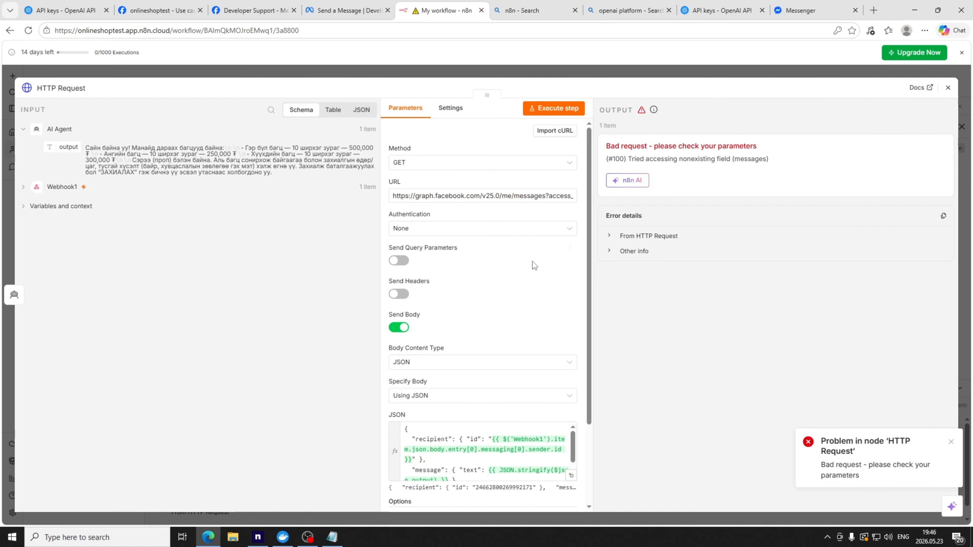
pyautogui.click(439, 162)
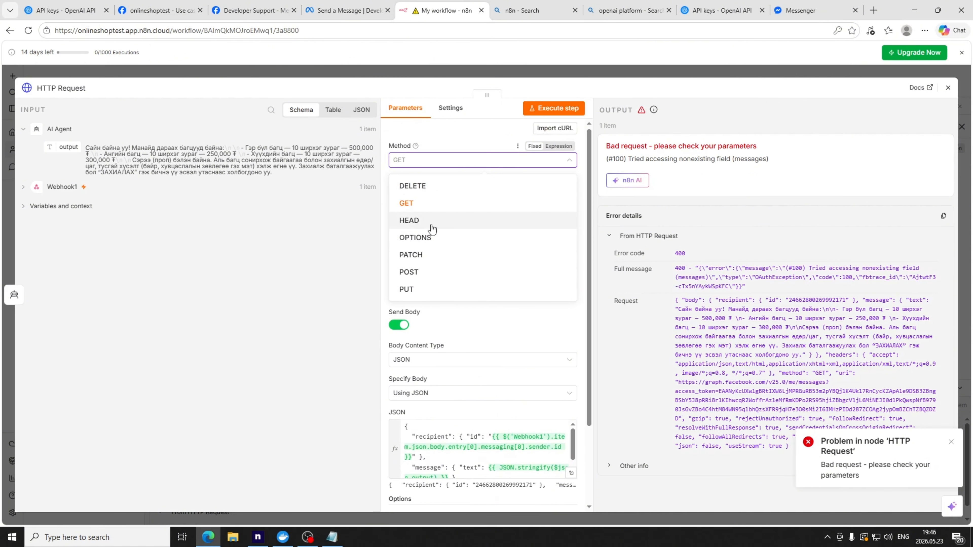
pyautogui.click(417, 273)
pyautogui.click(612, 73)
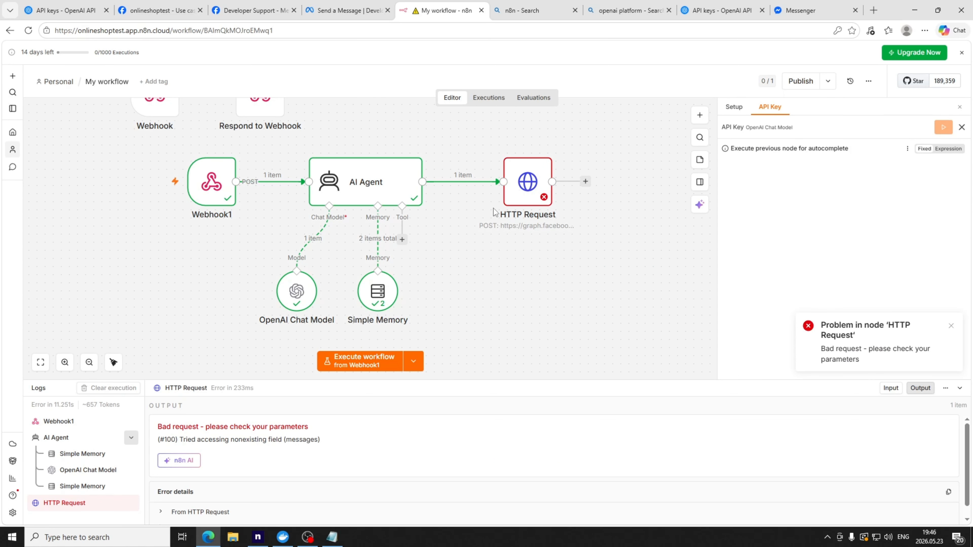
pyautogui.click(364, 362)
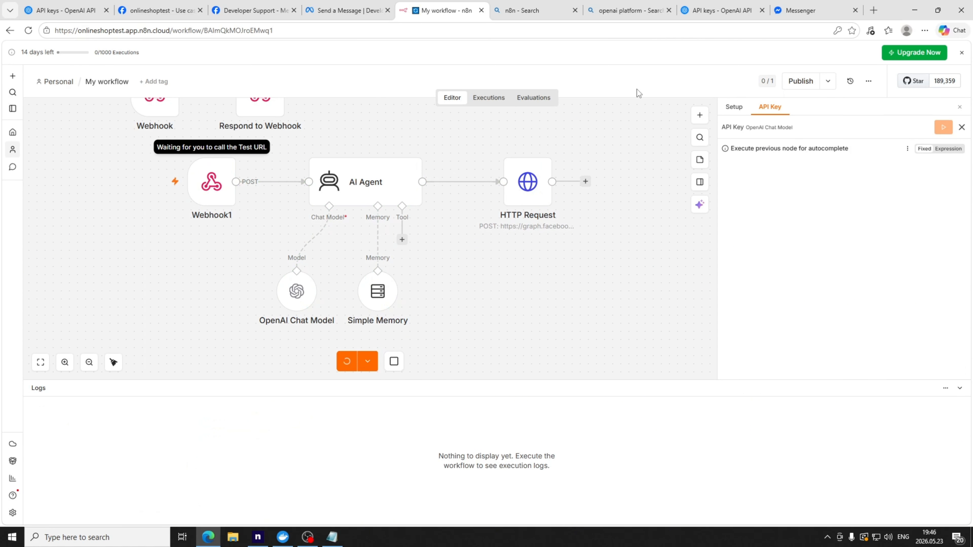
# Send 'sain baina uu' in the Messenger chat and return to n8n to watch the run
pyautogui.click(807, 9)
pyautogui.click(443, 504)
pyautogui.write('sa')
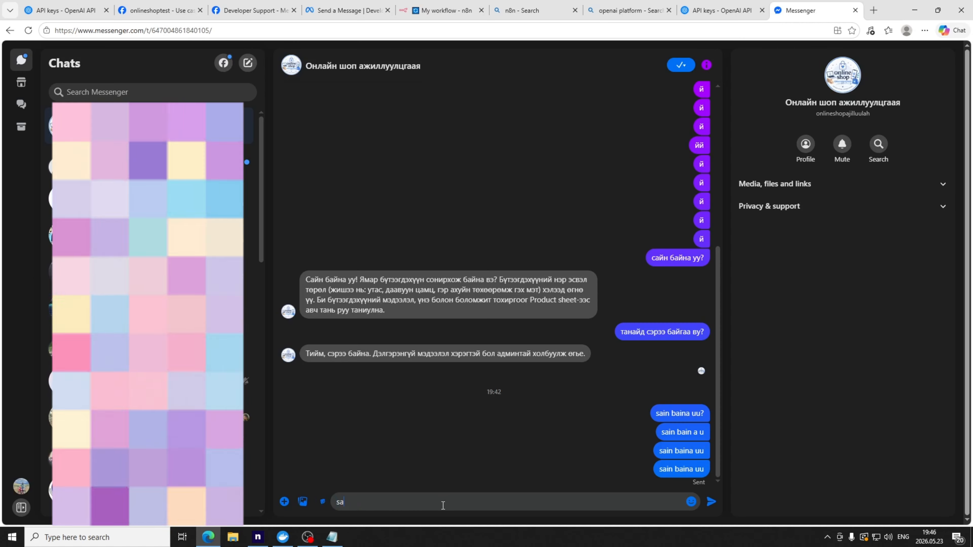
pyautogui.write('in baina uu')
pyautogui.press('Return')
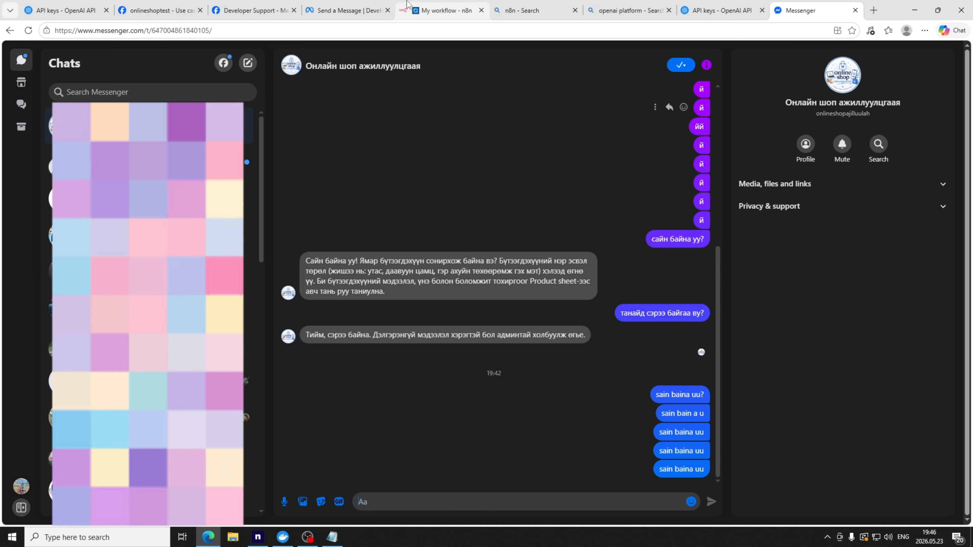
pyautogui.click(414, 8)
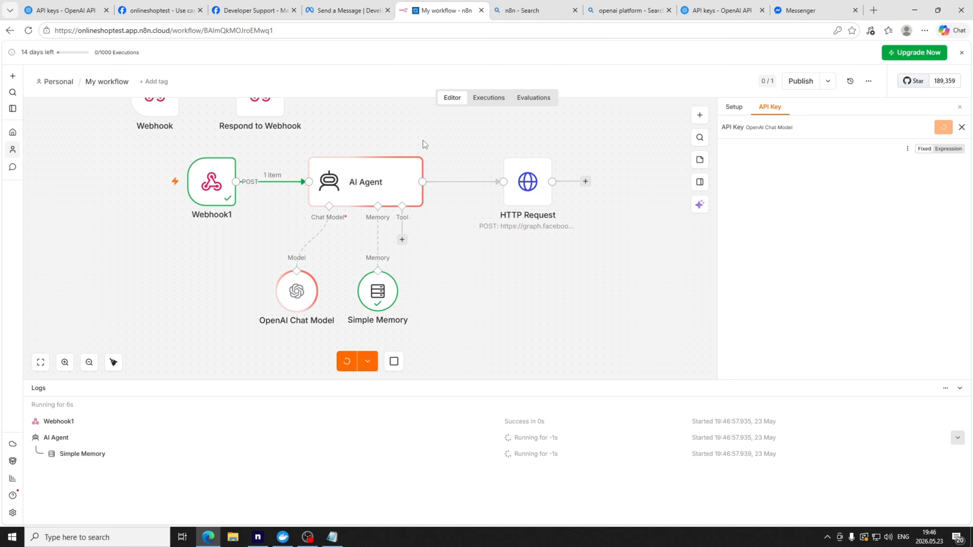
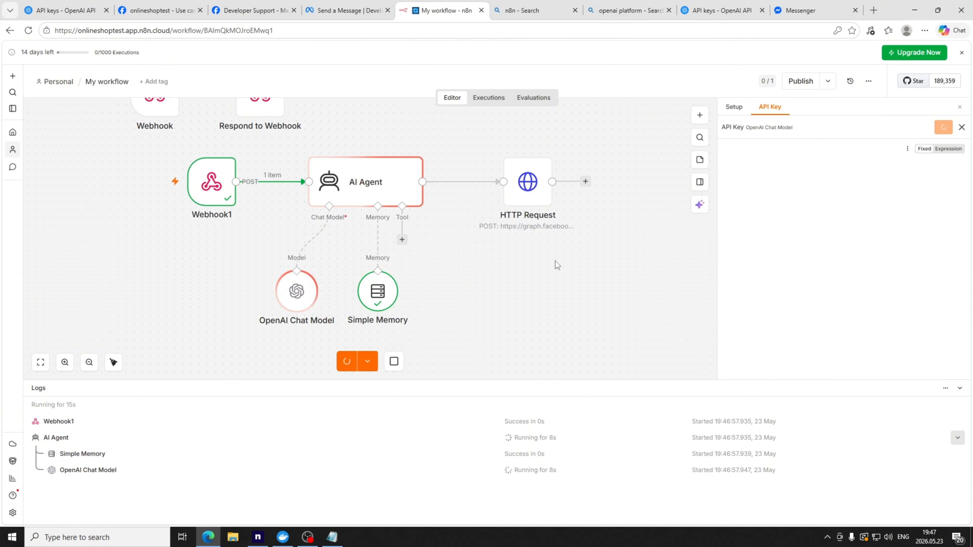
# Read the bot's AI reply in the Messenger chat
pyautogui.click(801, 11)
pyautogui.moveTo(305, 251); pyautogui.dragTo(534, 440)
pyautogui.click(482, 428)
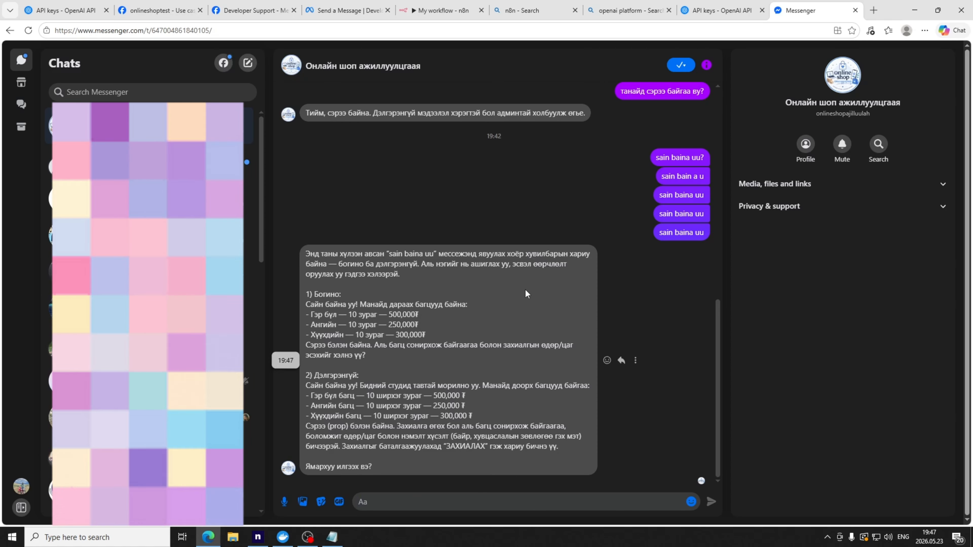
# Back in n8n, move the Respond to Webhook node left, closer to the Webhook node
pyautogui.click(475, 12)
pyautogui.moveTo(438, 238); pyautogui.dragTo(491, 280)
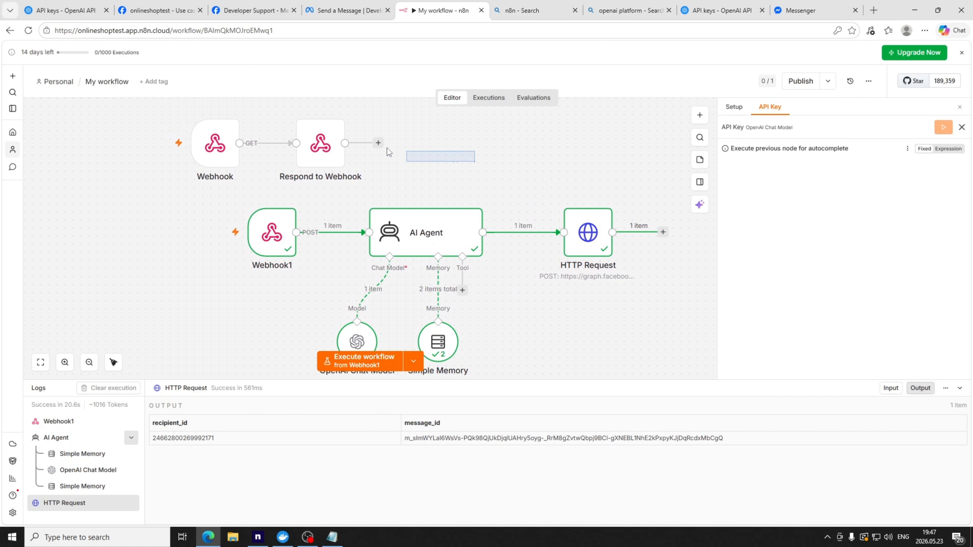
pyautogui.moveTo(387, 147); pyautogui.dragTo(211, 118)
pyautogui.moveTo(315, 156); pyautogui.dragTo(296, 153)
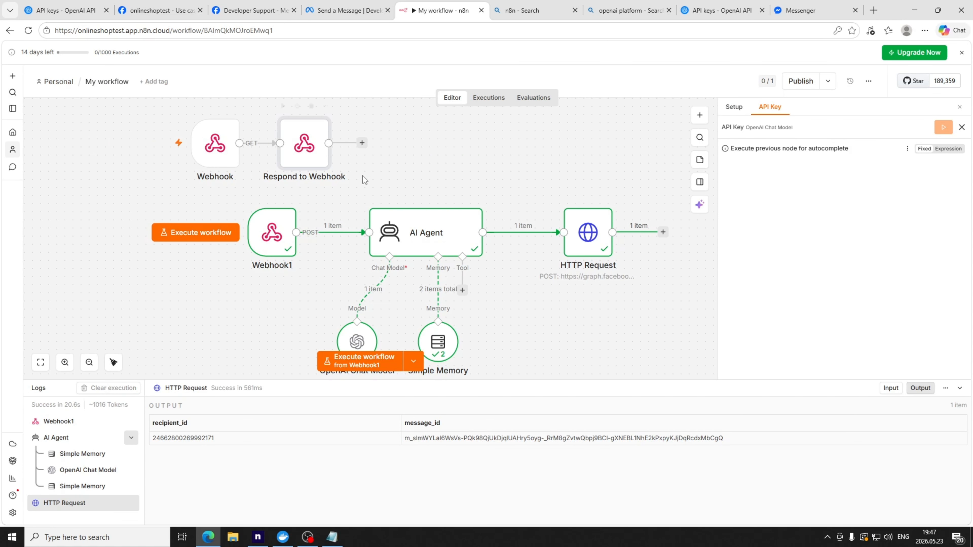
pyautogui.click(364, 176)
pyautogui.moveTo(513, 173); pyautogui.dragTo(490, 153)
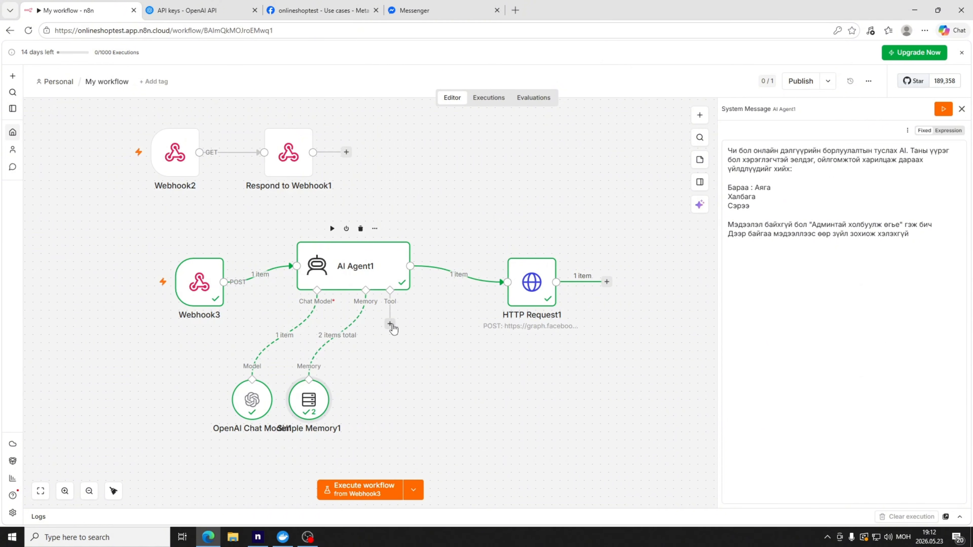
pyautogui.click(390, 325)
pyautogui.write('g')
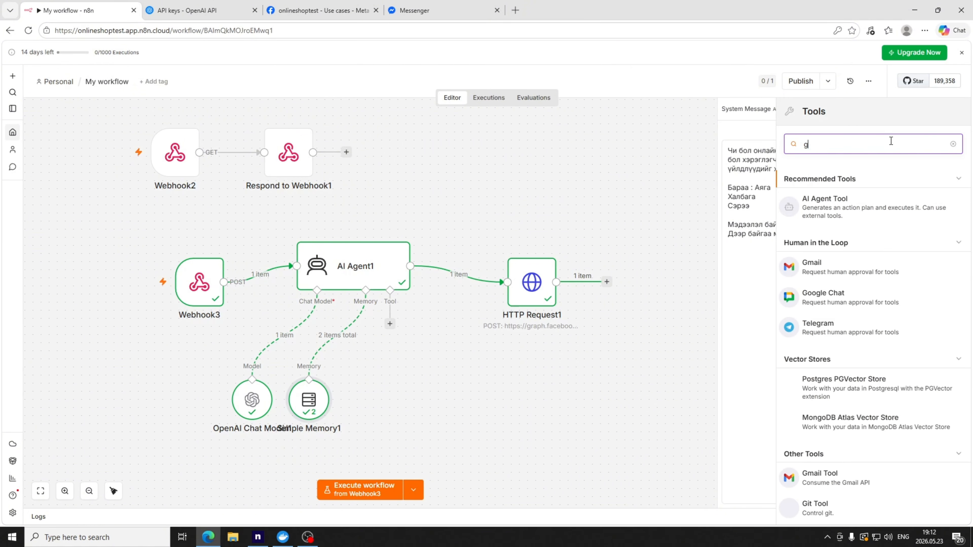
pyautogui.write('oogl')
pyautogui.hotkey('ctrl', 'a')
pyautogui.press('BackSpace')
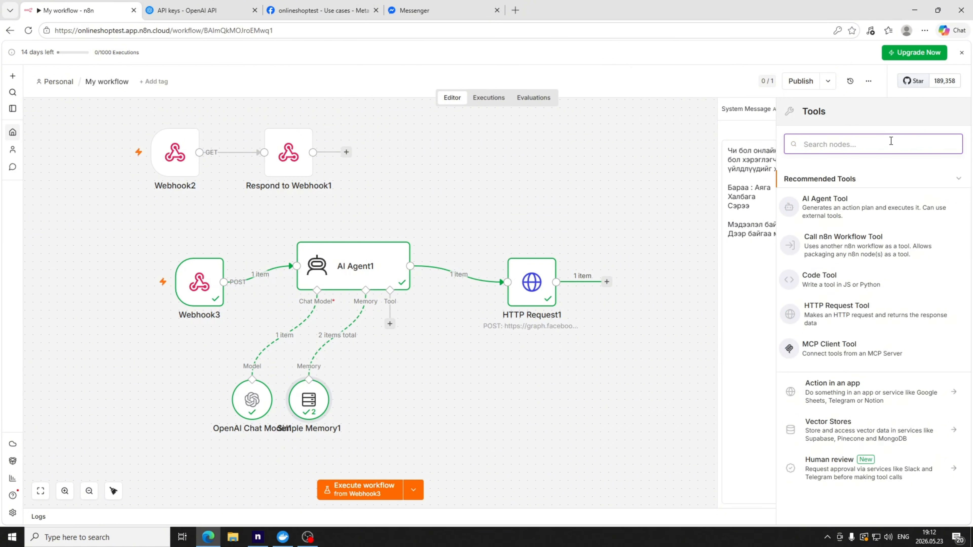
pyautogui.press('Escape')
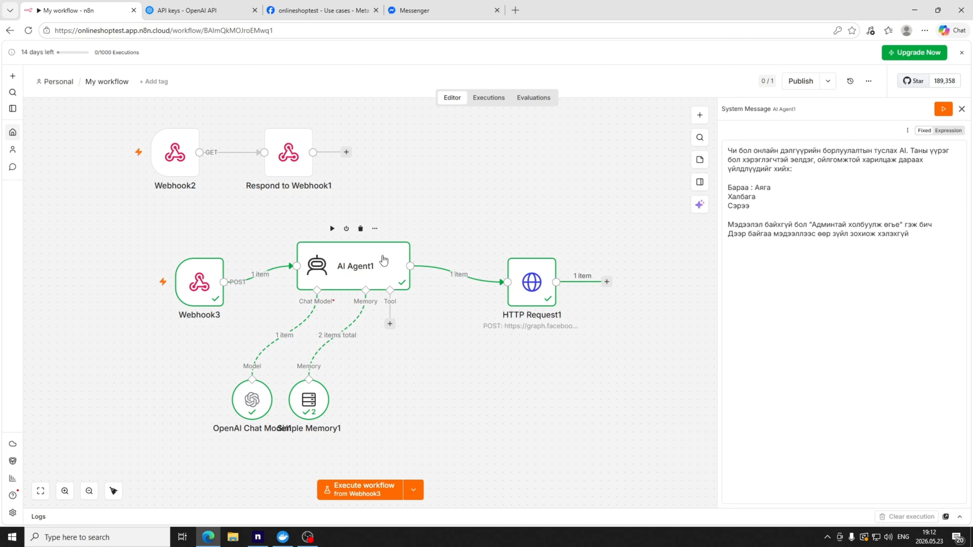
pyautogui.moveTo(454, 207)
pyautogui.mouseDown()
pyautogui.moveTo(535, 190)
pyautogui.moveTo(451, 207)
pyautogui.mouseUp()
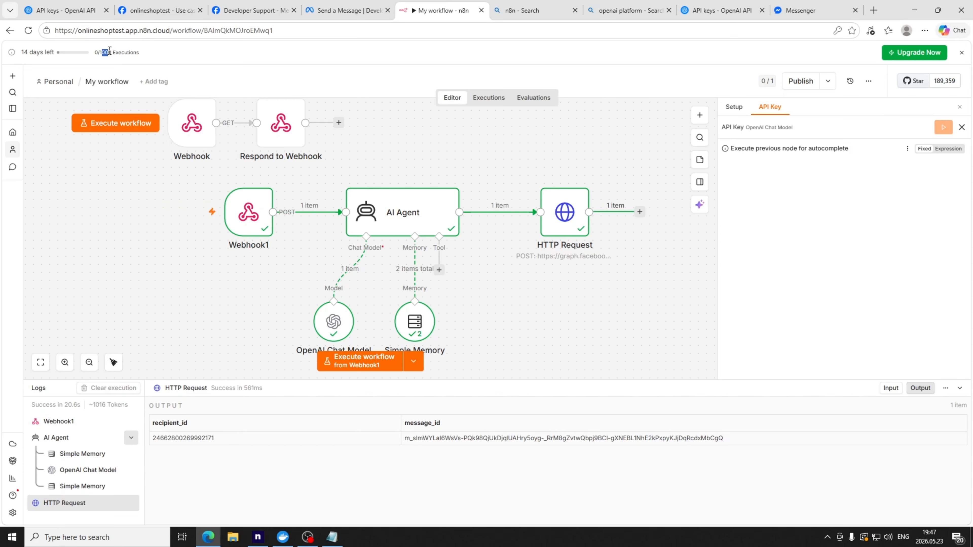
# Review the trial banner's execution count and days left in the trial
pyautogui.moveTo(109, 51); pyautogui.dragTo(141, 51)
pyautogui.click(139, 50)
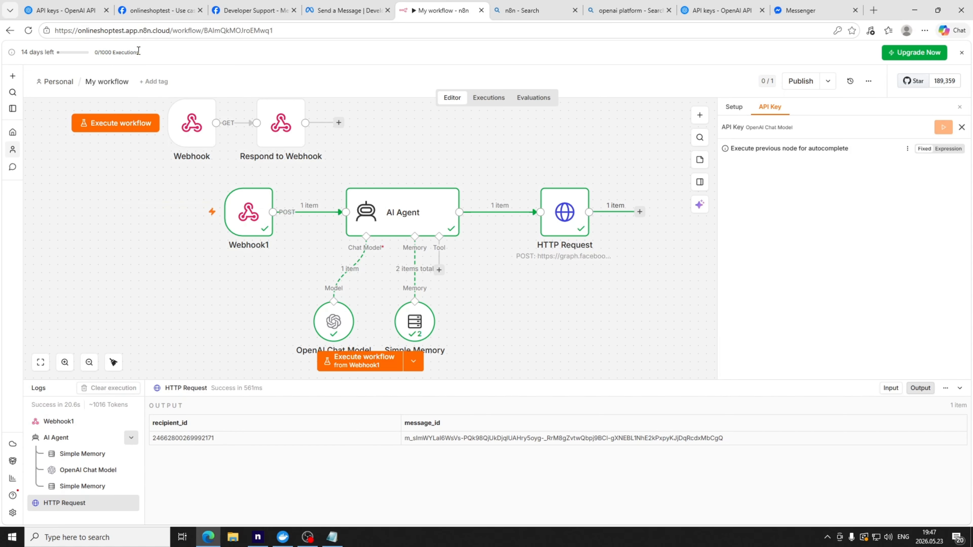
pyautogui.click(100, 49)
pyautogui.moveTo(23, 53); pyautogui.dragTo(56, 52)
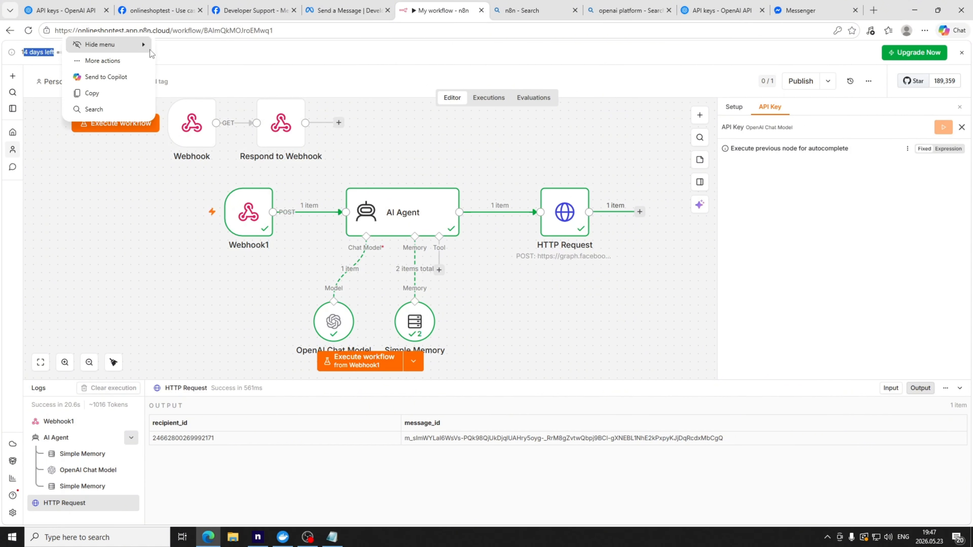
pyautogui.moveTo(148, 47)
pyautogui.click(275, 52)
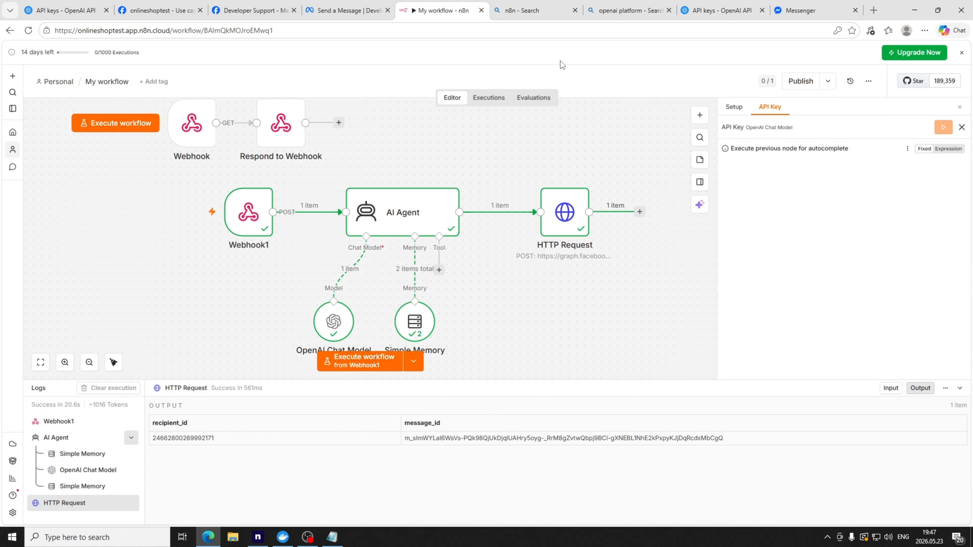
# Open the upgrade plans and review Starter's 24US$ price, 24/7 feature and 1 shared project
pyautogui.click(886, 52)
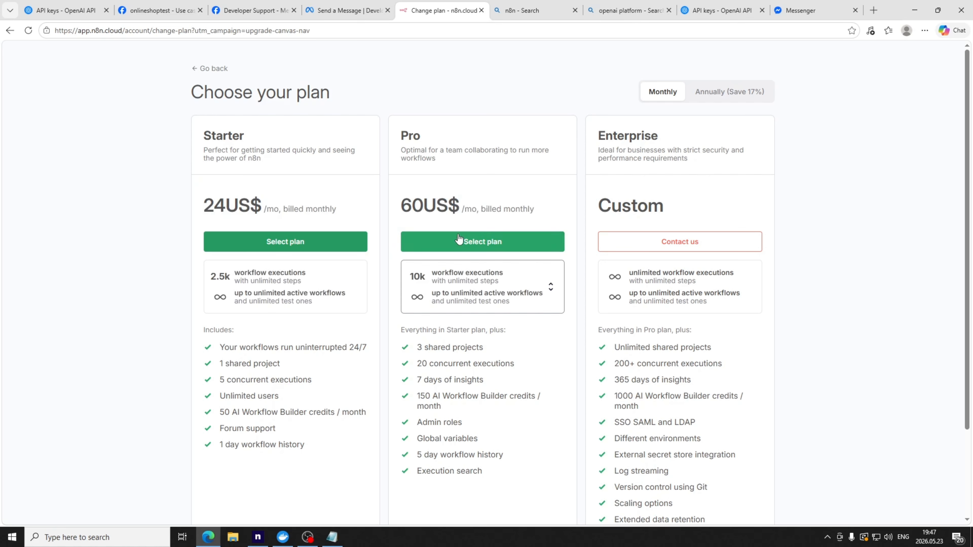
pyautogui.moveTo(194, 212); pyautogui.dragTo(250, 205)
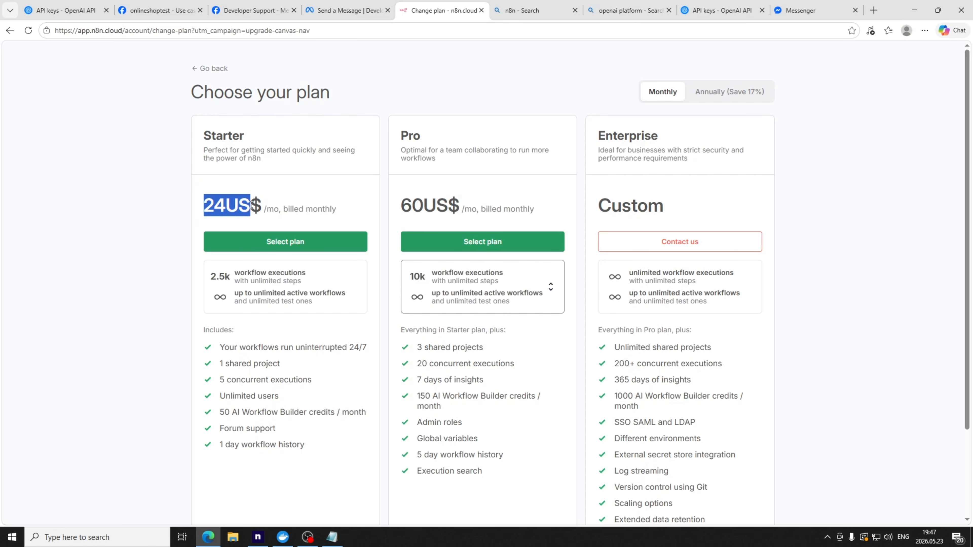
pyautogui.click(209, 227)
pyautogui.scroll(-3, 322, 261)
pyautogui.moveTo(329, 246); pyautogui.dragTo(372, 249)
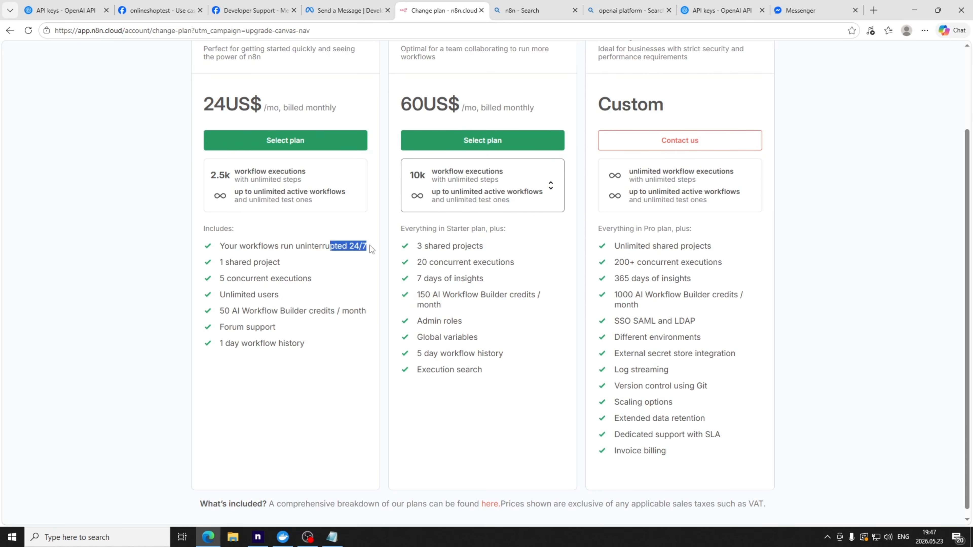
pyautogui.click(370, 246)
pyautogui.moveTo(220, 261); pyautogui.dragTo(292, 262)
pyautogui.click(292, 263)
# Check the Starter plan's AI Workflow Builder credits, then scroll back to the top
pyautogui.scroll(-1, 250, 287)
pyautogui.moveTo(228, 299); pyautogui.dragTo(312, 304)
pyautogui.click(311, 304)
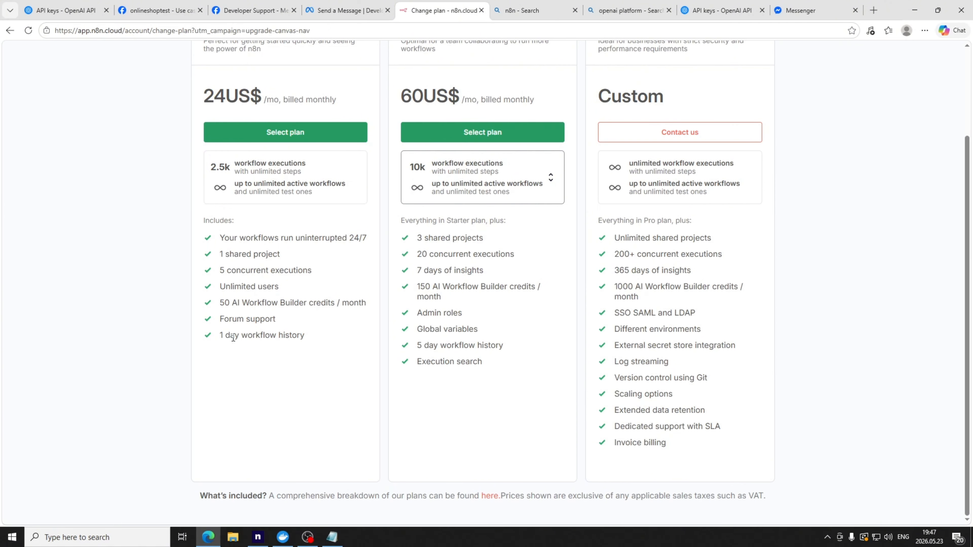
pyautogui.scroll(2, 312, 272)
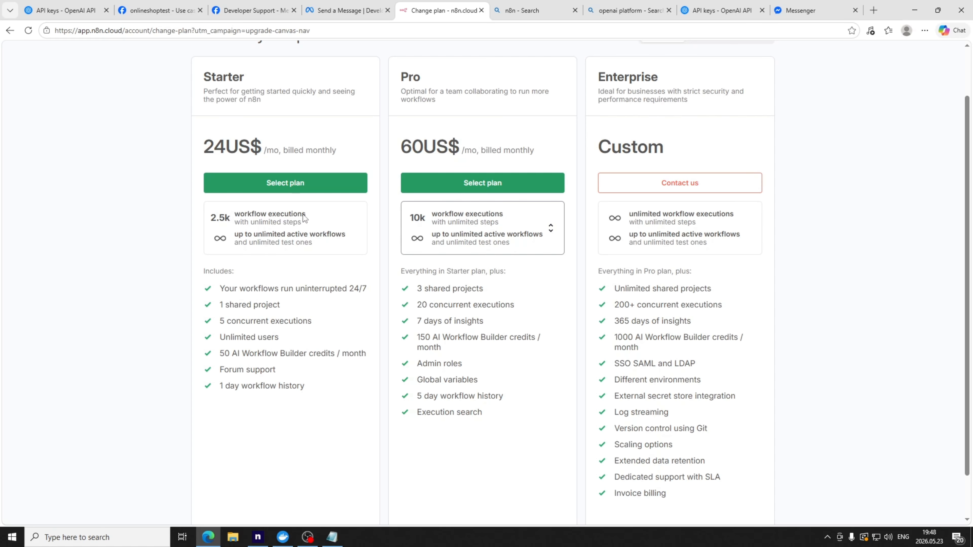
pyautogui.scroll(2, 253, 282)
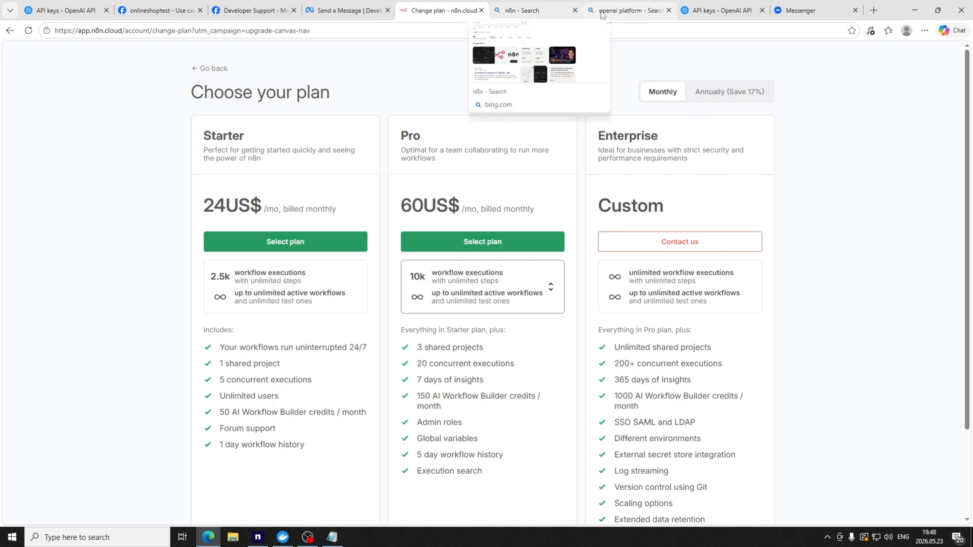
# Check the $4.10 credit balance on the OpenAI Platform home overview
pyautogui.click(718, 10)
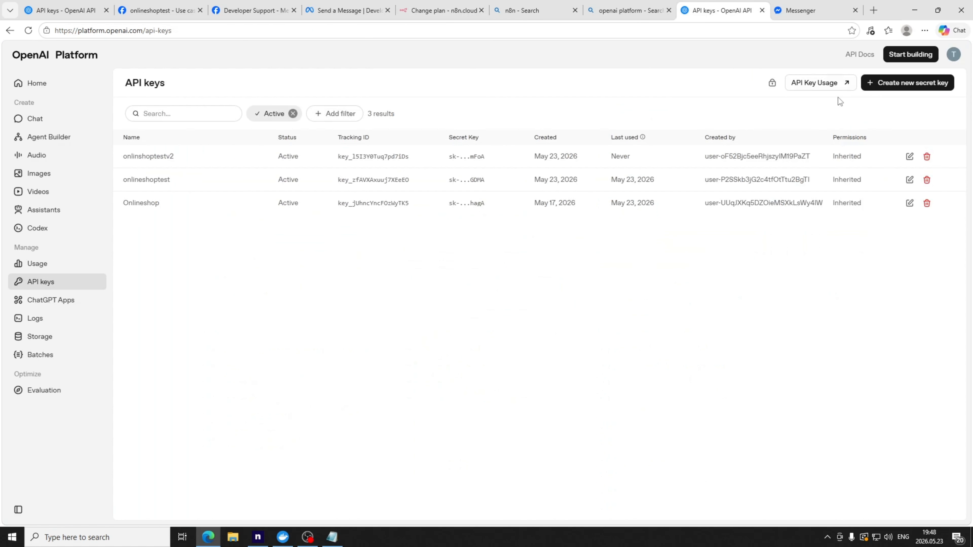
pyautogui.click(48, 88)
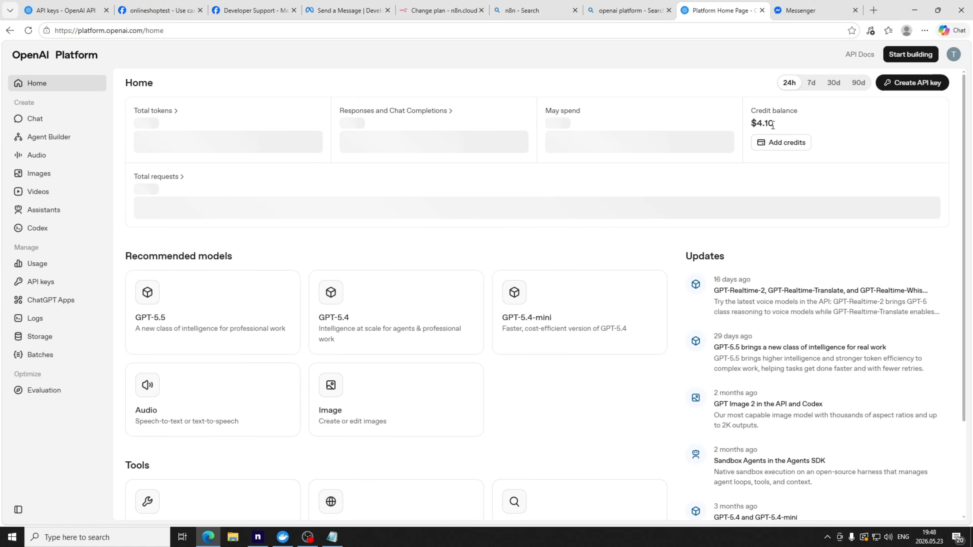
pyautogui.moveTo(765, 123); pyautogui.dragTo(781, 125)
pyautogui.click(780, 127)
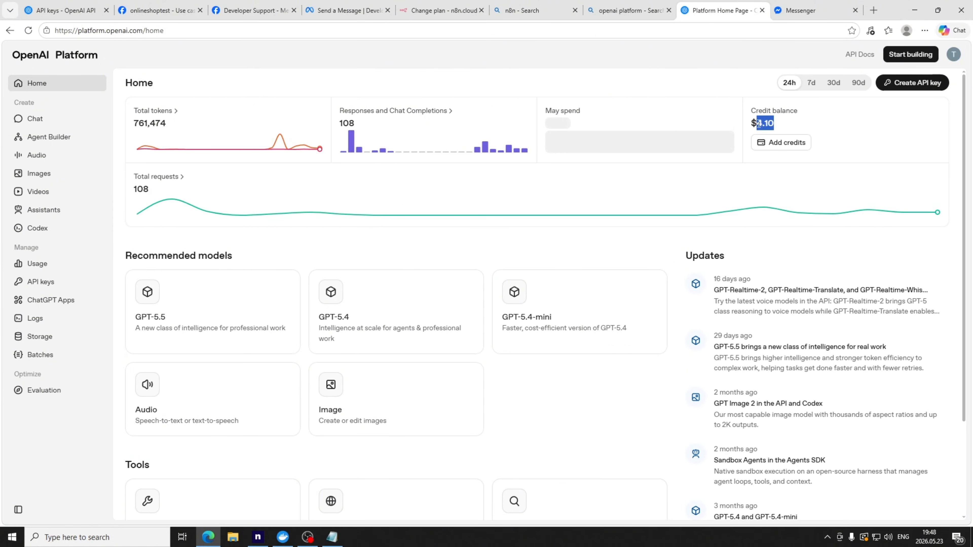
pyautogui.click(784, 124)
pyautogui.moveTo(780, 125); pyautogui.dragTo(758, 124)
pyautogui.click(789, 123)
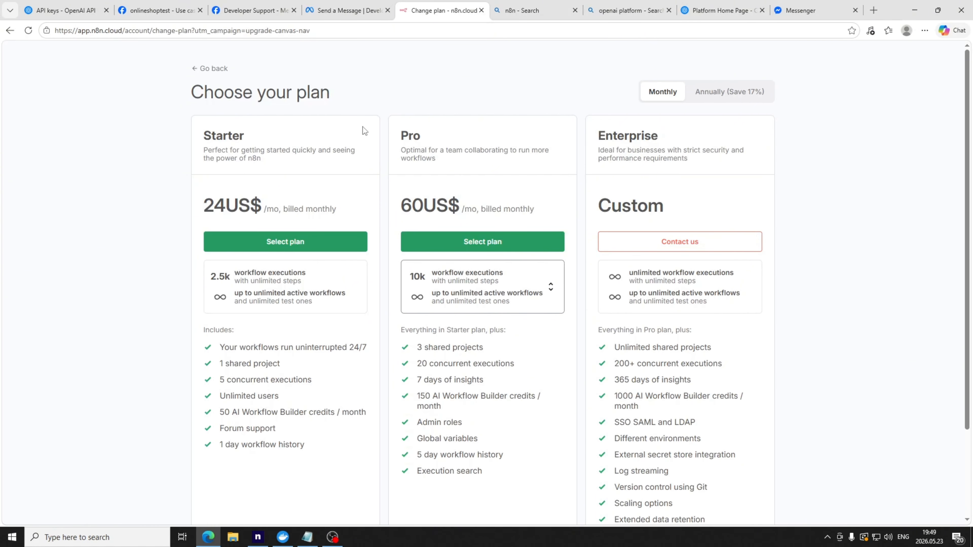
# Look over the Support and Messenger API Setup pages, then open the app's Publish page
pyautogui.click(253, 10)
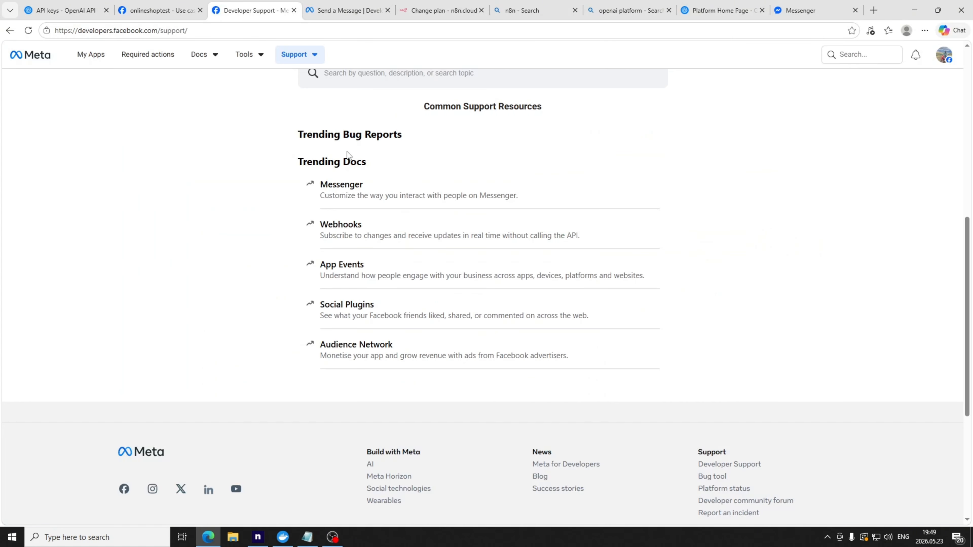
pyautogui.click(138, 5)
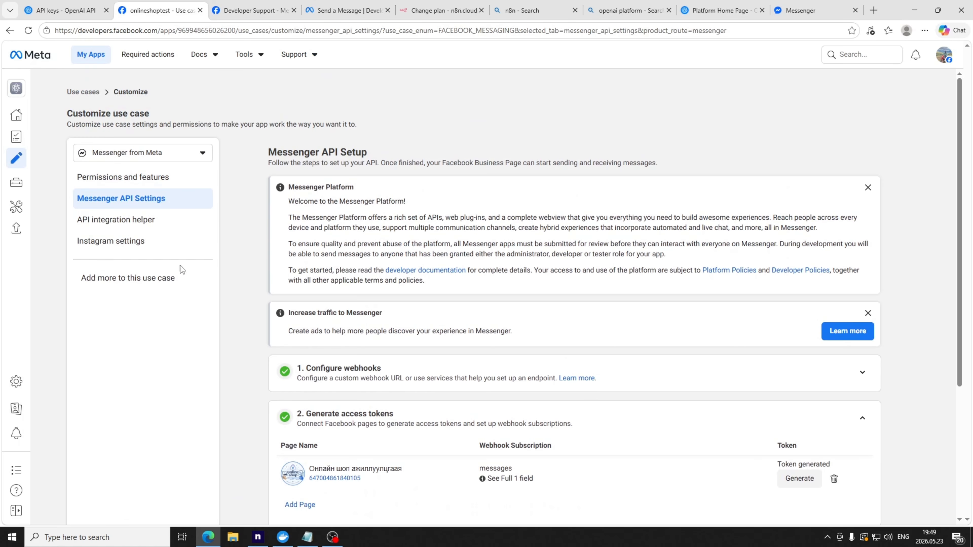
pyautogui.scroll(-1, 448, 236)
pyautogui.scroll(-3, 448, 236)
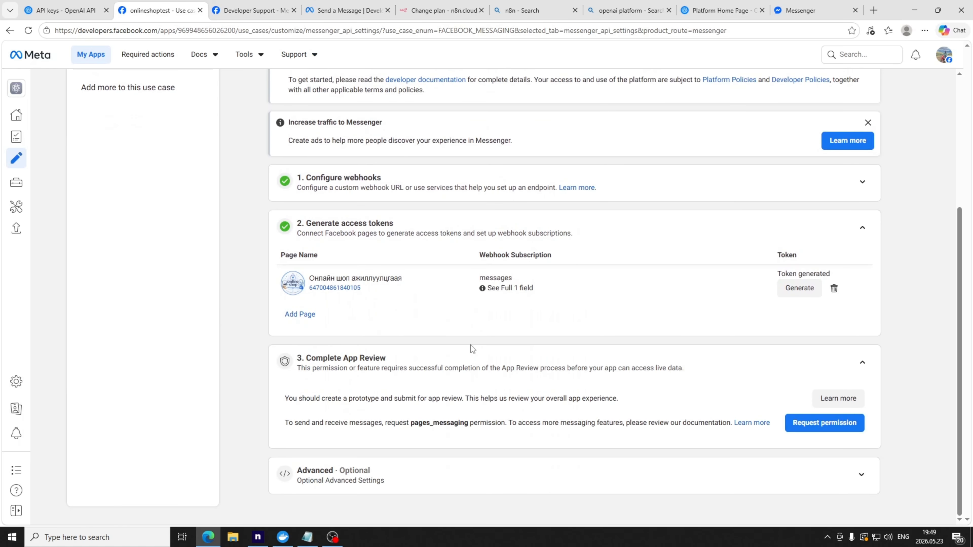
pyautogui.click(16, 228)
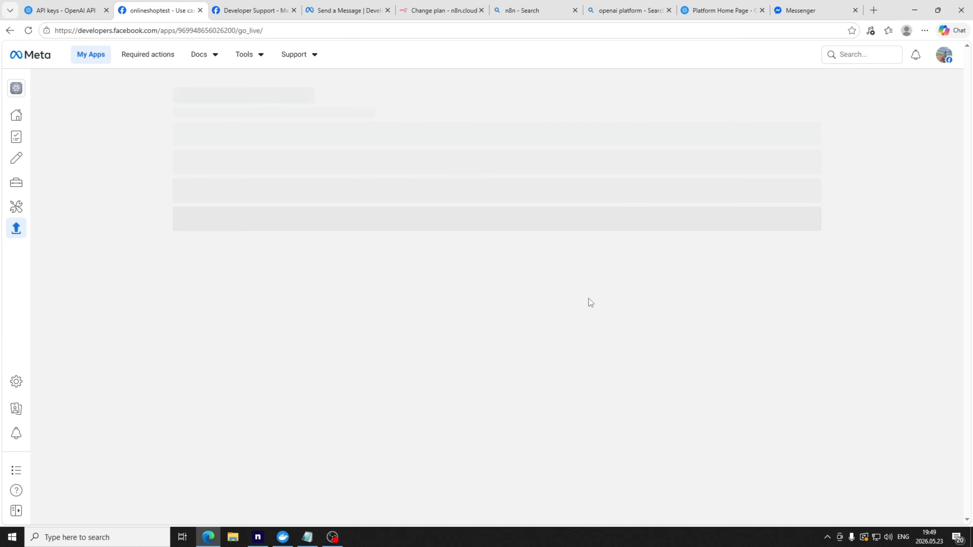
# Check the Messenger conversation's AI replies, then return to the Publish page
pyautogui.click(818, 5)
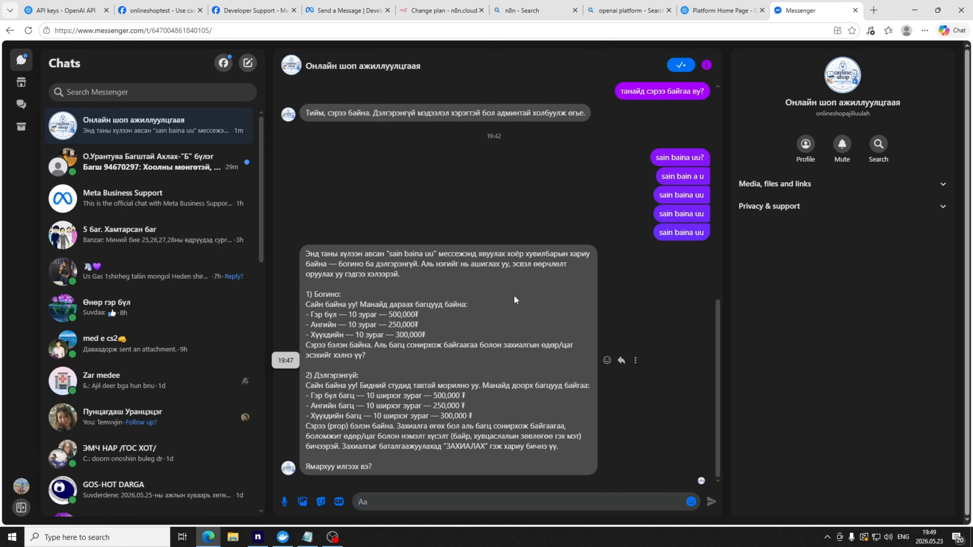
pyautogui.scroll(7, 524, 231)
pyautogui.scroll(-7, 526, 251)
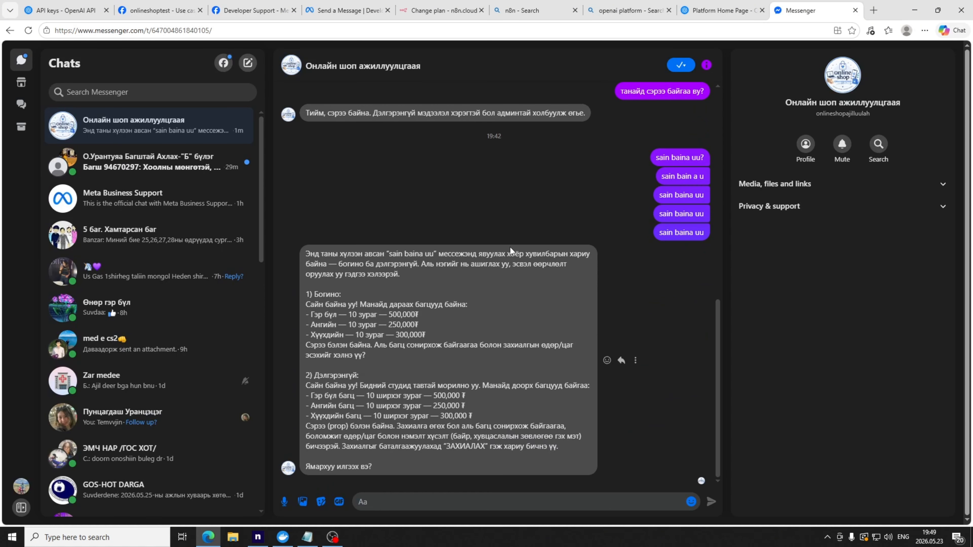
pyautogui.click(160, 8)
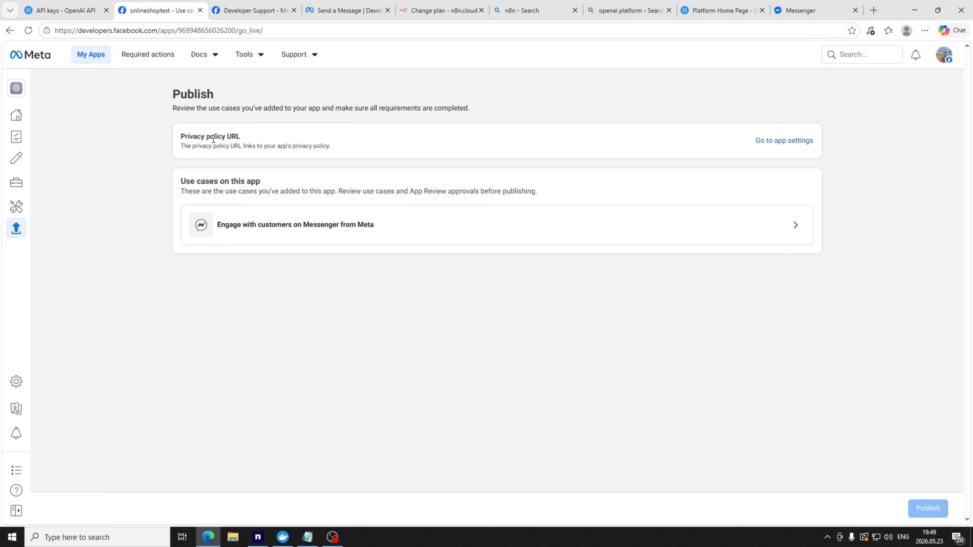
pyautogui.click(782, 144)
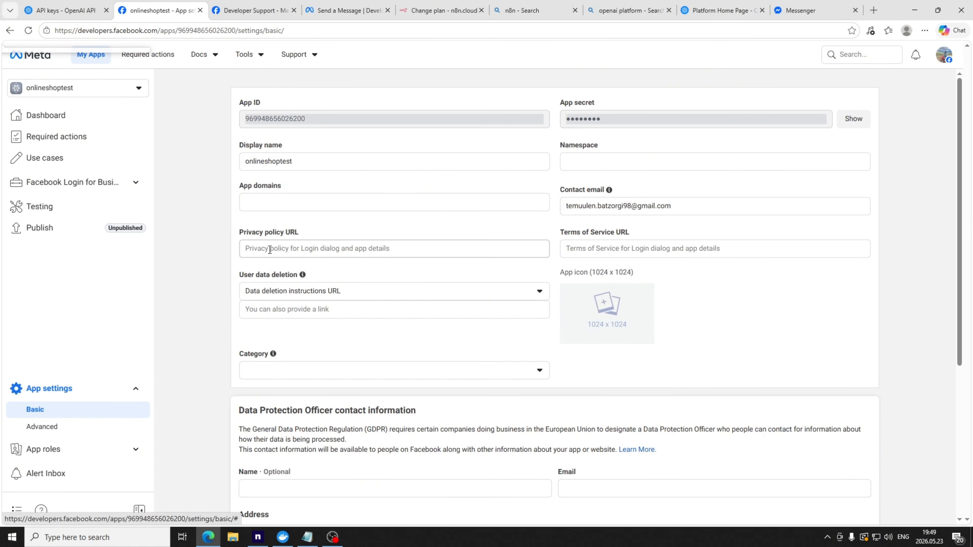
pyautogui.moveTo(246, 233); pyautogui.dragTo(331, 239)
pyautogui.click(309, 249)
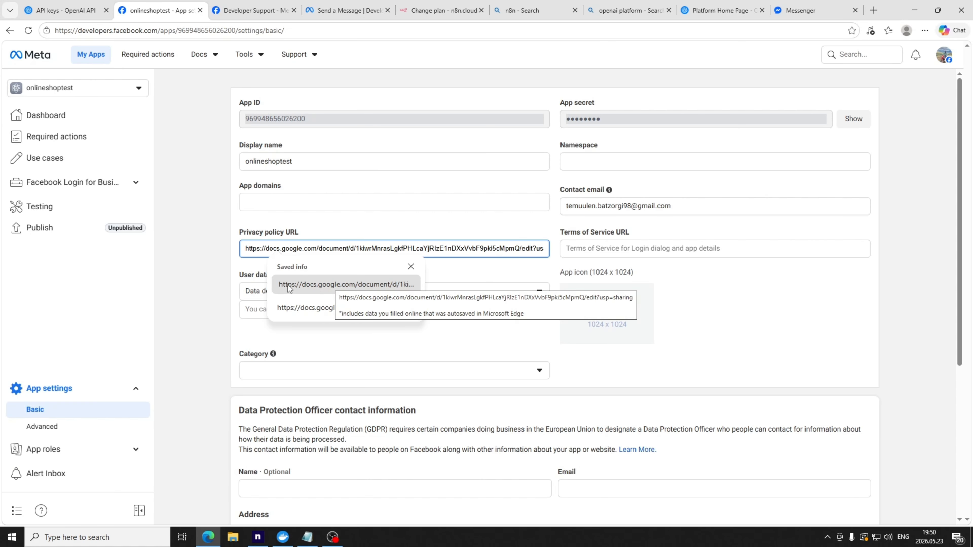
pyautogui.click(245, 268)
pyautogui.click(349, 253)
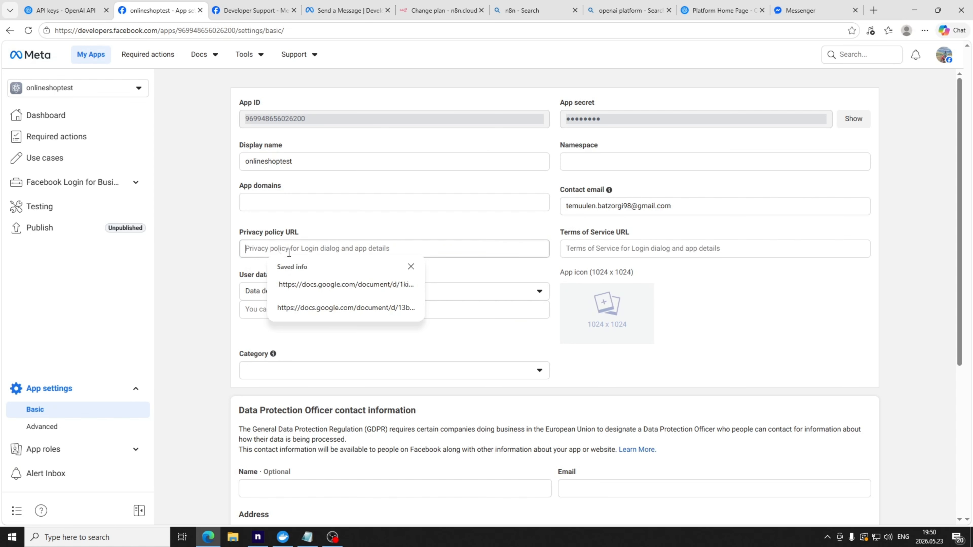
pyautogui.click(228, 263)
pyautogui.click(269, 247)
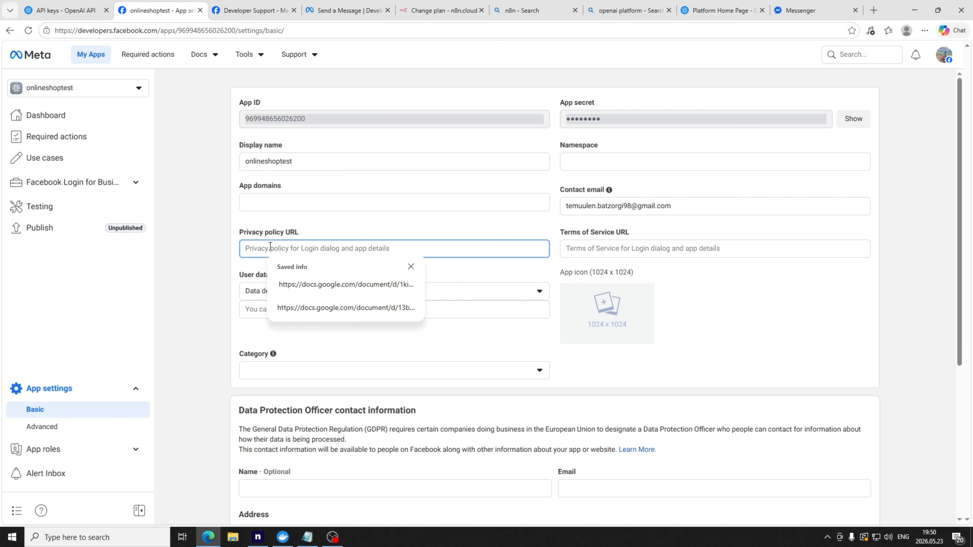
pyautogui.click(326, 371)
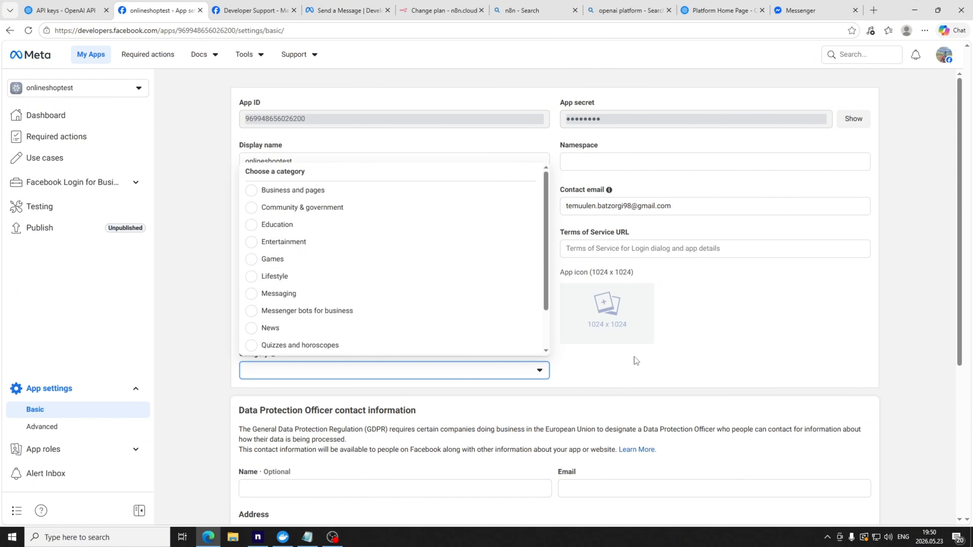
pyautogui.click(658, 371)
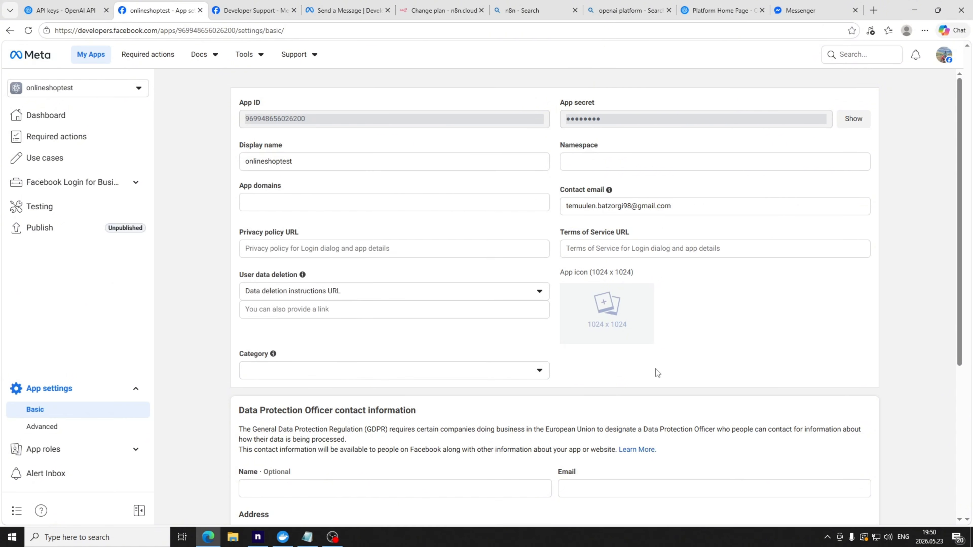
pyautogui.click(621, 327)
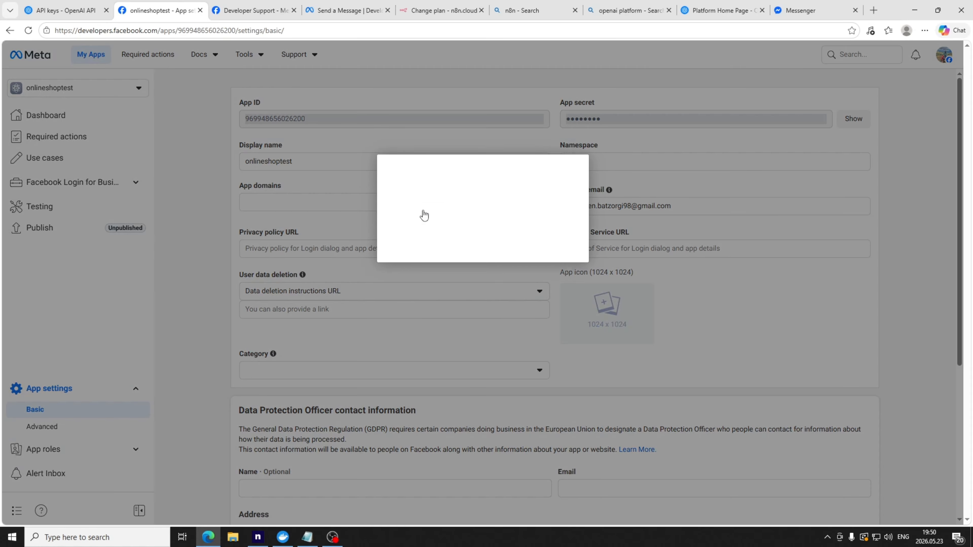
pyautogui.click(575, 261)
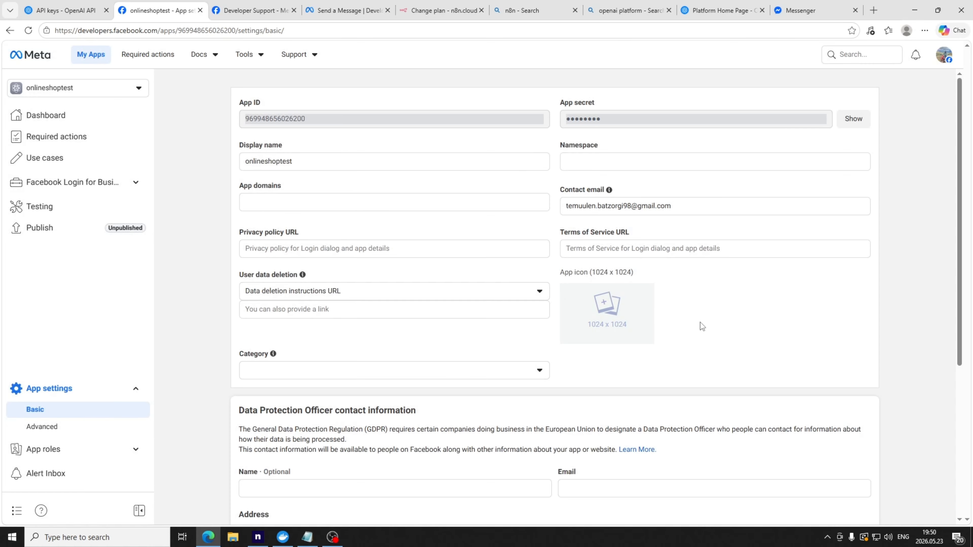
pyautogui.click(58, 231)
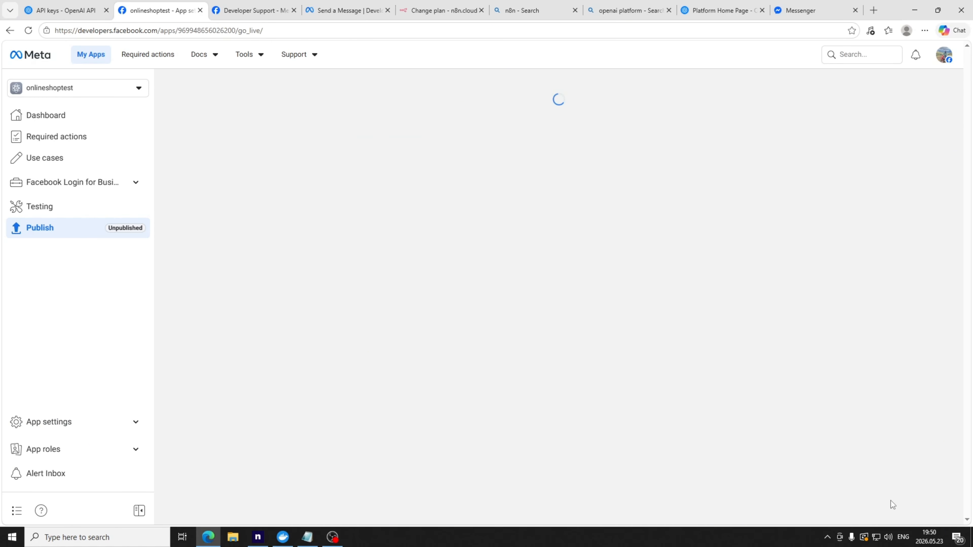
# Read why the Publish button is disabled, then go back to n8n's plan comparison page
pyautogui.moveTo(935, 509)
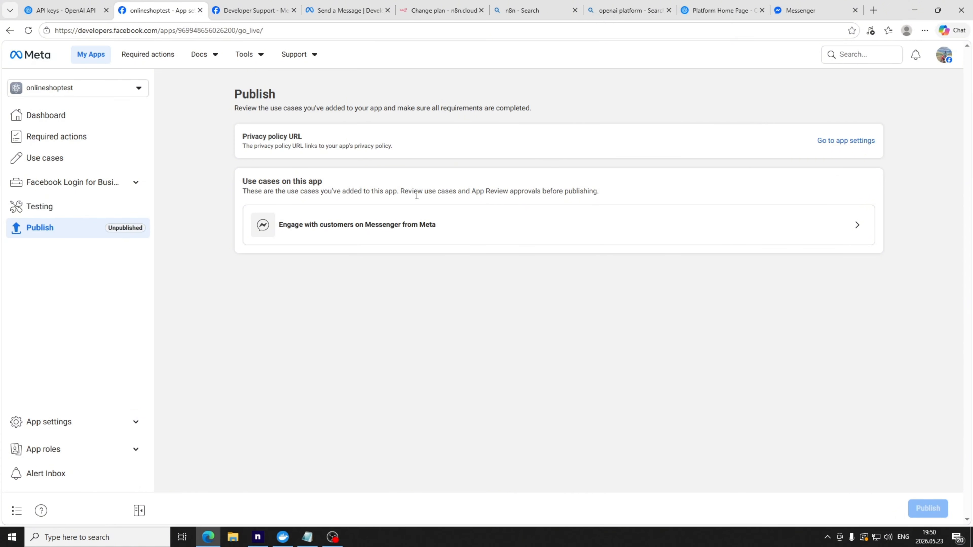
pyautogui.click(429, 7)
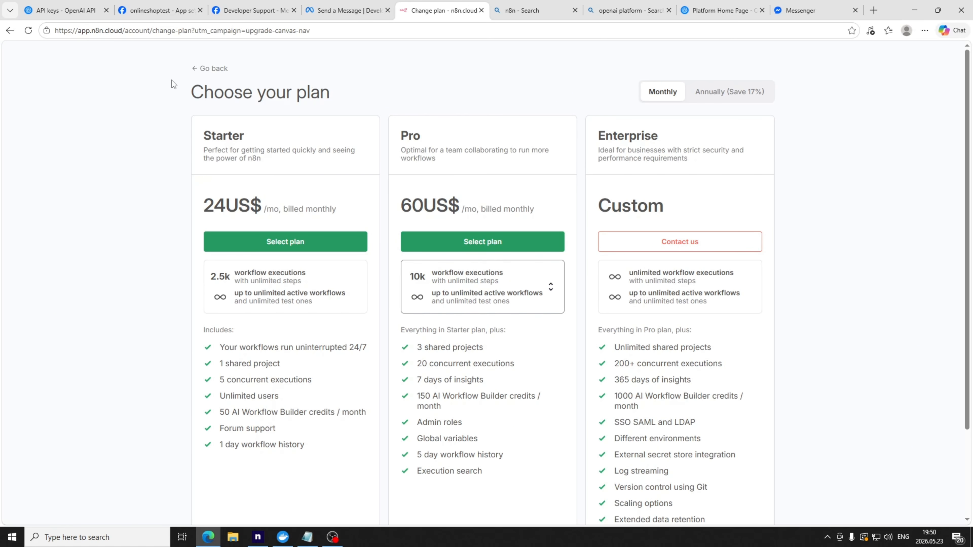
pyautogui.click(171, 10)
pyautogui.click(459, 8)
pyautogui.moveTo(188, 94); pyautogui.dragTo(346, 87)
pyautogui.click(349, 87)
pyautogui.moveTo(182, 70); pyautogui.dragTo(771, 450)
pyautogui.click(771, 450)
pyautogui.moveTo(733, 493); pyautogui.dragTo(212, 141)
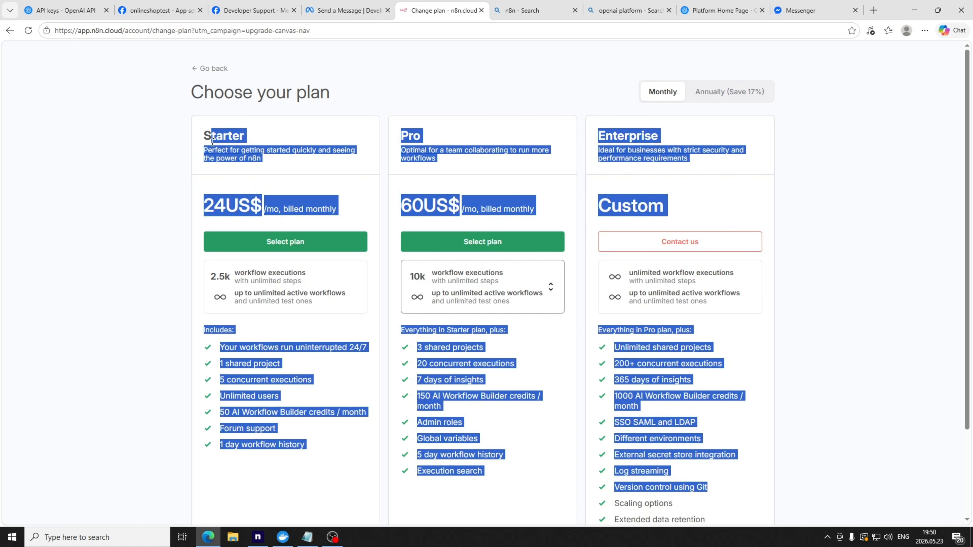